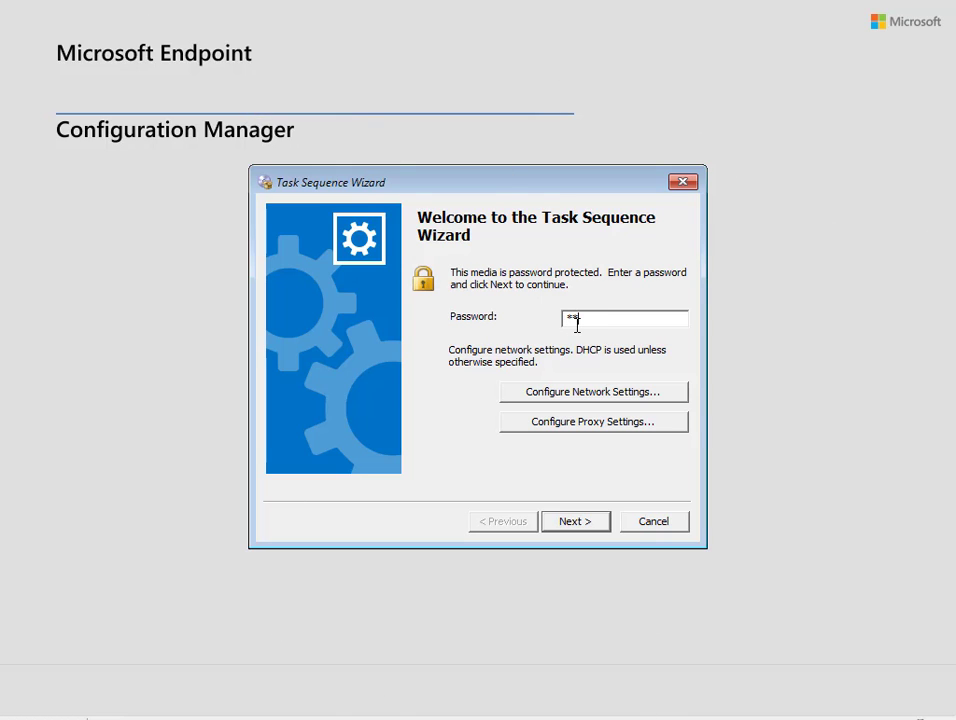
# Enter the boot media password to retrieve policy and reach the task sequence list
pyautogui.press('Return')
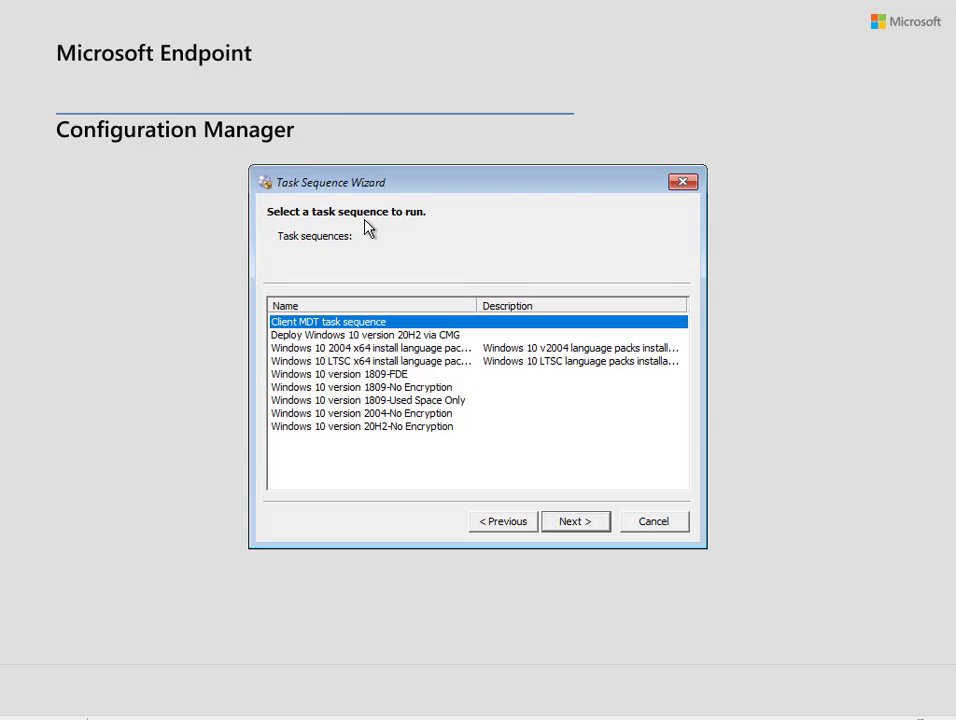
# Select 'Deploy Windows 10 version 20H2 via CMG' and start it so dependencies resolve
pyautogui.click(409, 337)
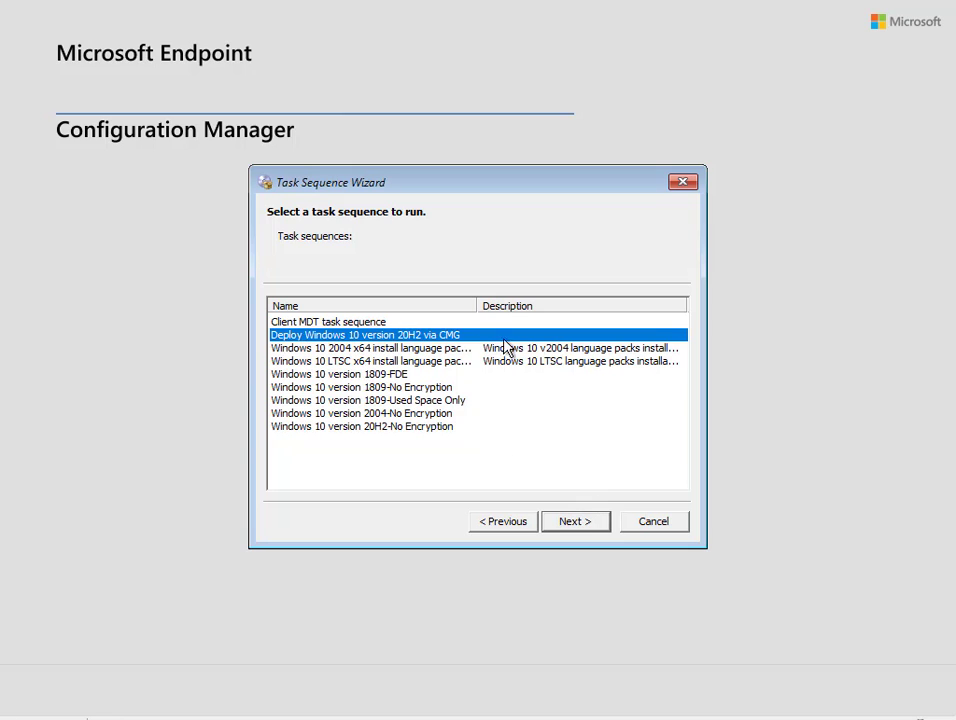
pyautogui.click(578, 522)
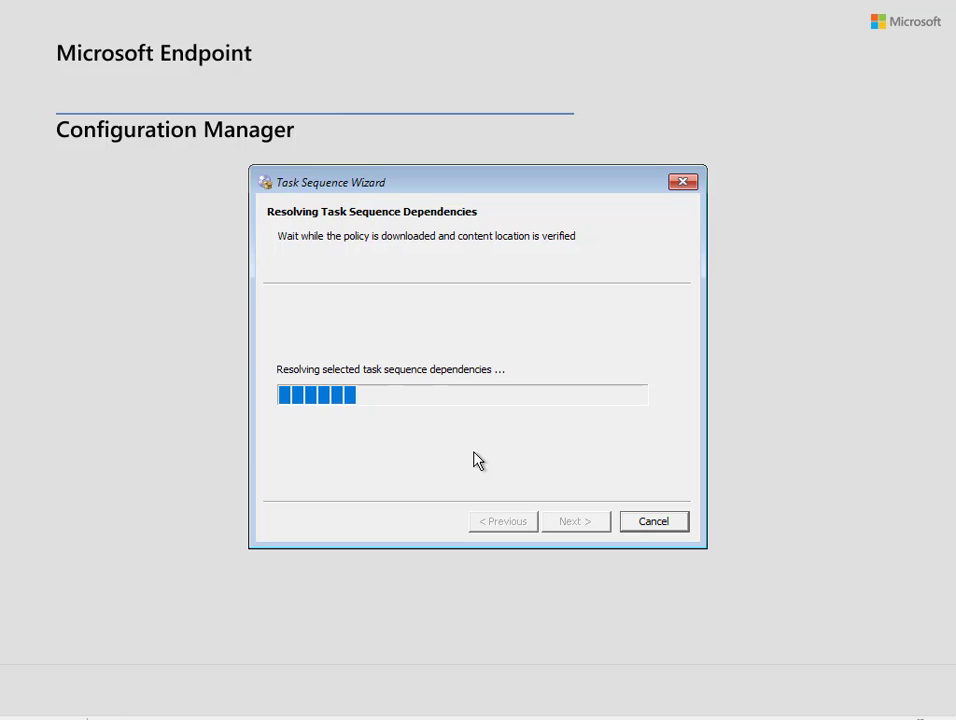
# From an F8 command prompt, open x:\Windows\temp\SMSTSLog\smsts.log in cmtrace
pyautogui.press('F8')
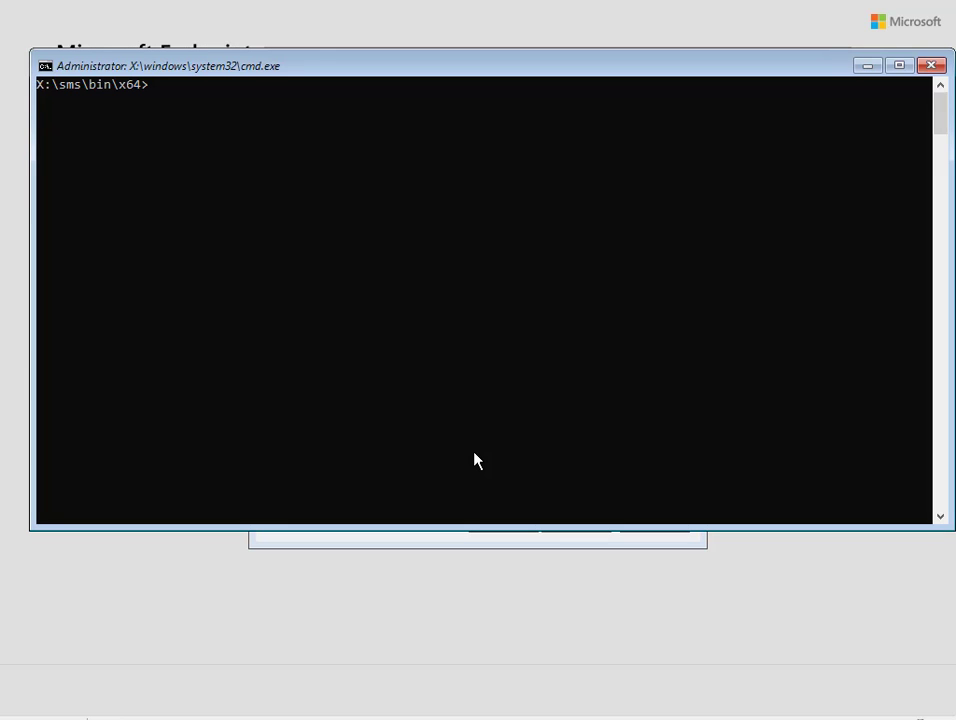
pyautogui.write('cmtrace x:\\Windows\\')
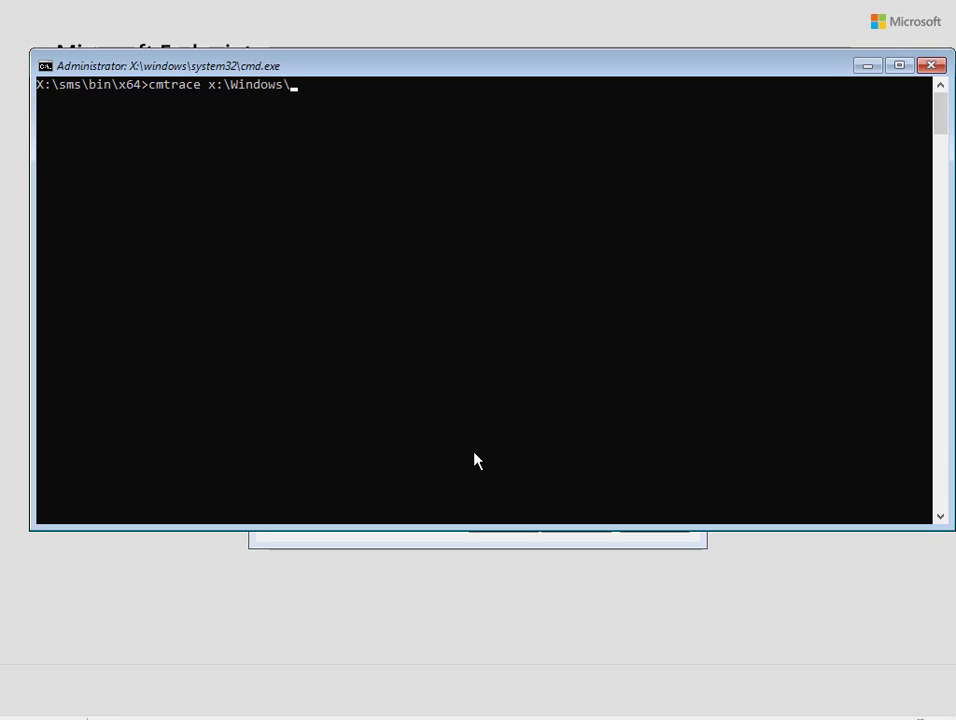
pyautogui.write('temp\\SMSTSLog\\smsts.log')
pyautogui.press('Return')
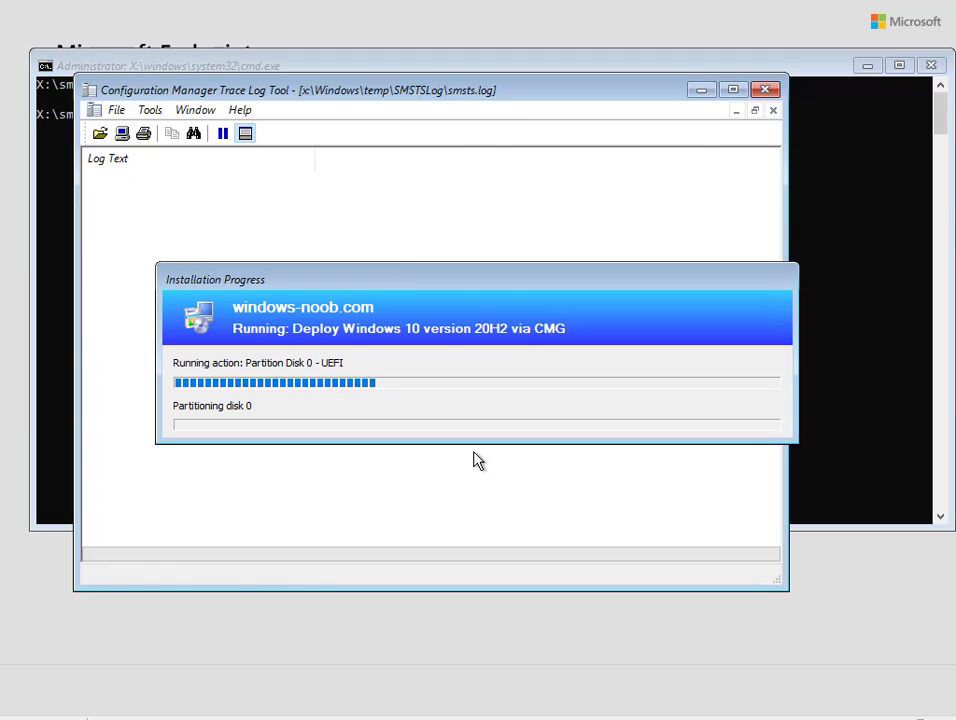
# Maximize CMTrace, inspect the rootnodepath log entry, and move the progress window aside
pyautogui.doubleClick(503, 95)
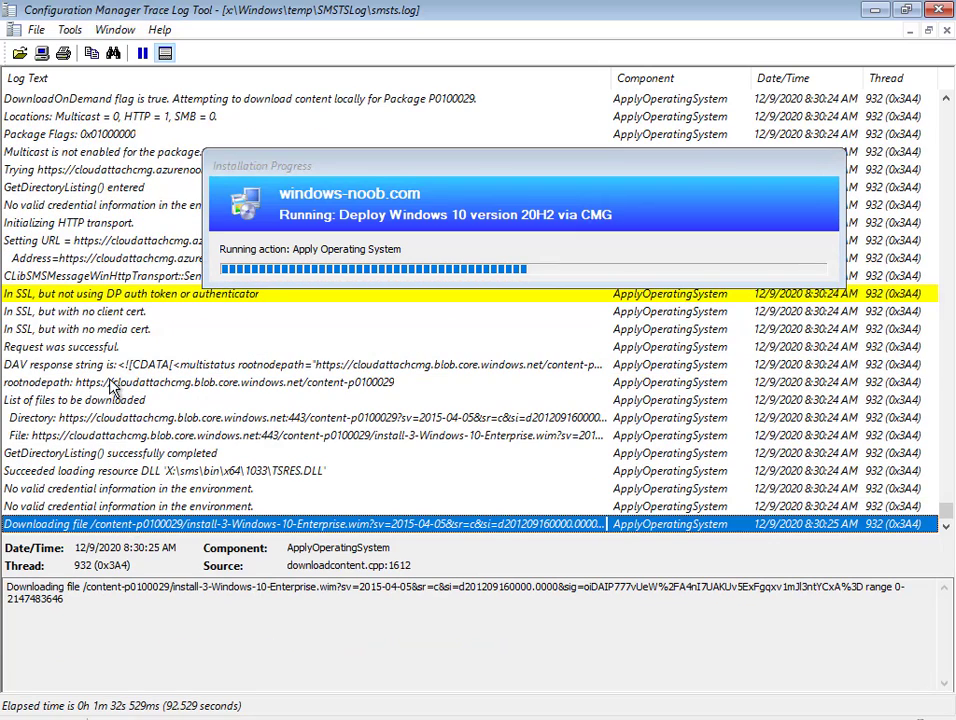
pyautogui.click(120, 382)
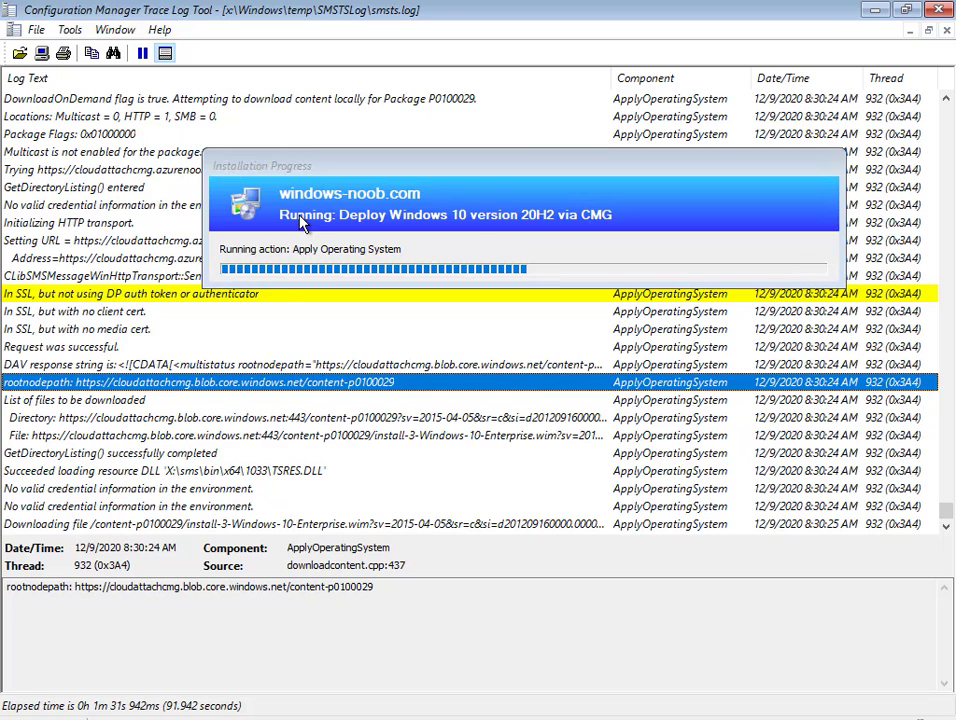
pyautogui.moveTo(533, 166)
pyautogui.moveTo(533, 166); pyautogui.dragTo(529, 286)
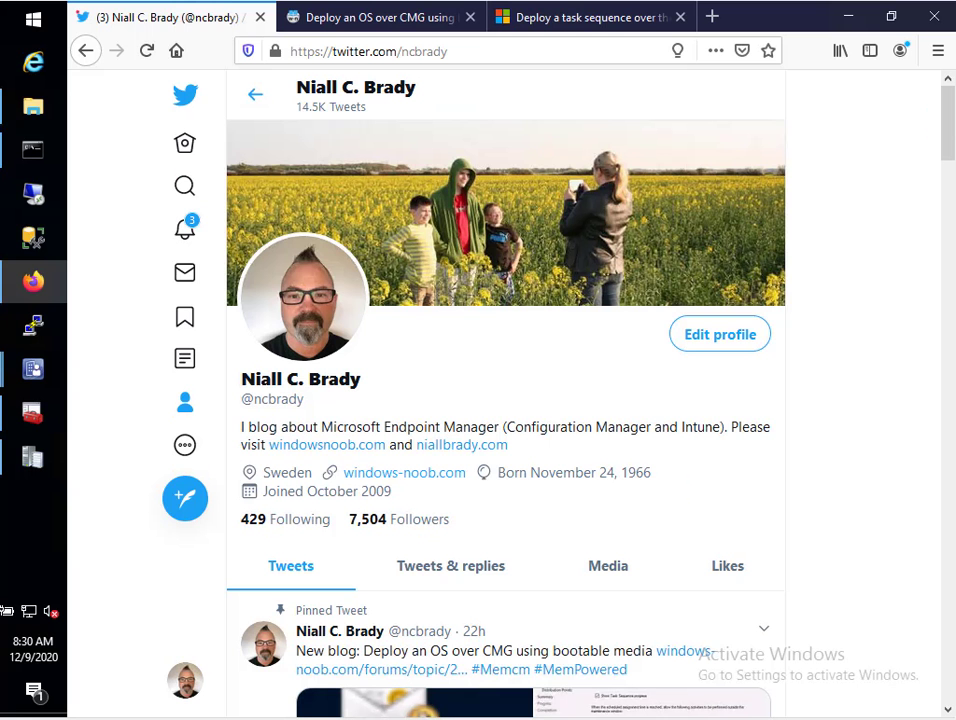
# Highlight the author's handle in the Twitter URL, scroll the profile, then switch to the CMG forum post
pyautogui.click(461, 50)
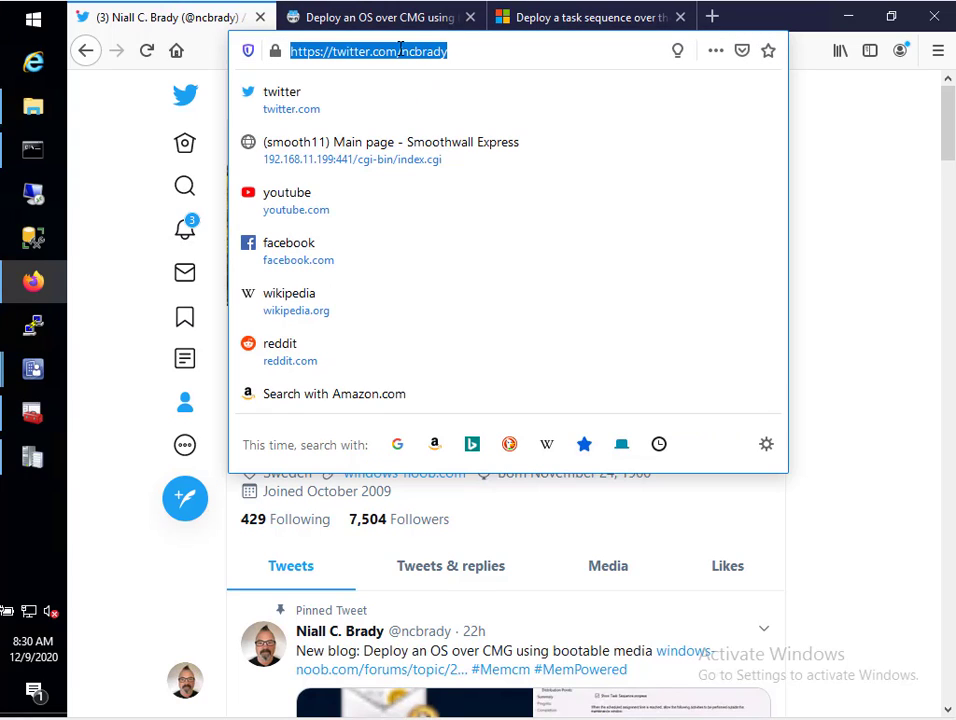
pyautogui.click(401, 50)
pyautogui.moveTo(401, 50); pyautogui.dragTo(489, 55)
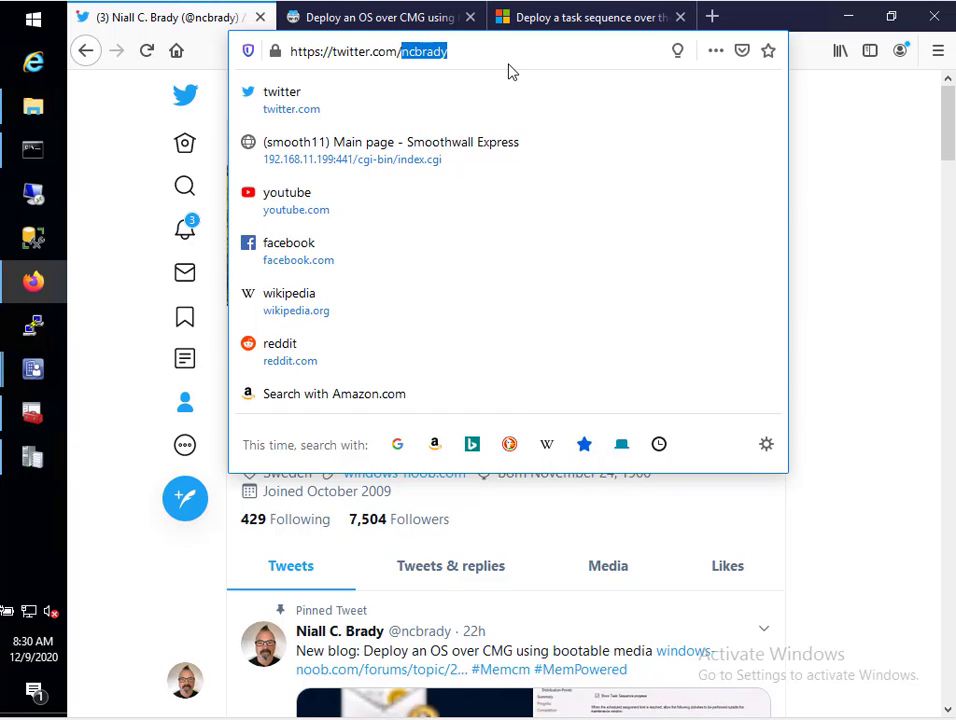
pyautogui.click(627, 60)
pyautogui.click(858, 177)
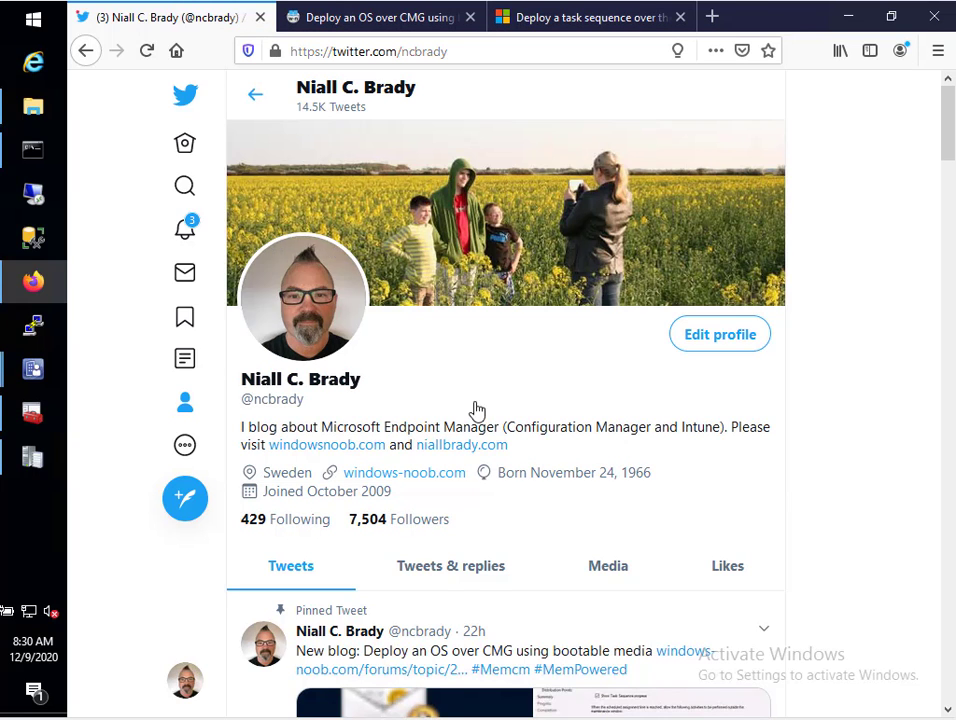
pyautogui.scroll(-1, 303, 457)
pyautogui.scroll(-3, 305, 455)
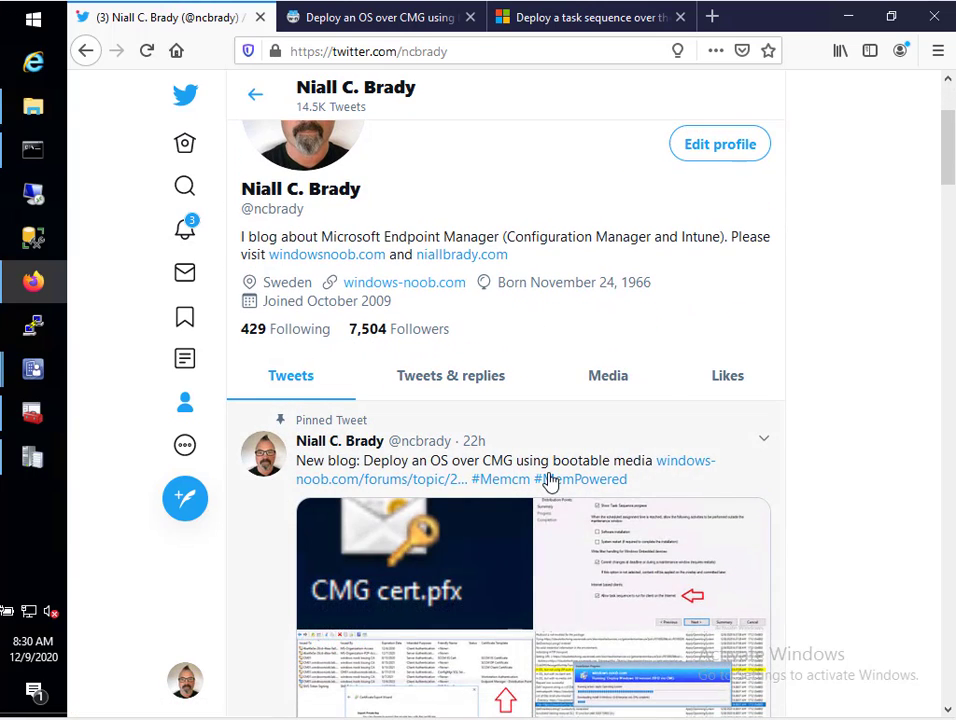
pyautogui.scroll(-3, 719, 497)
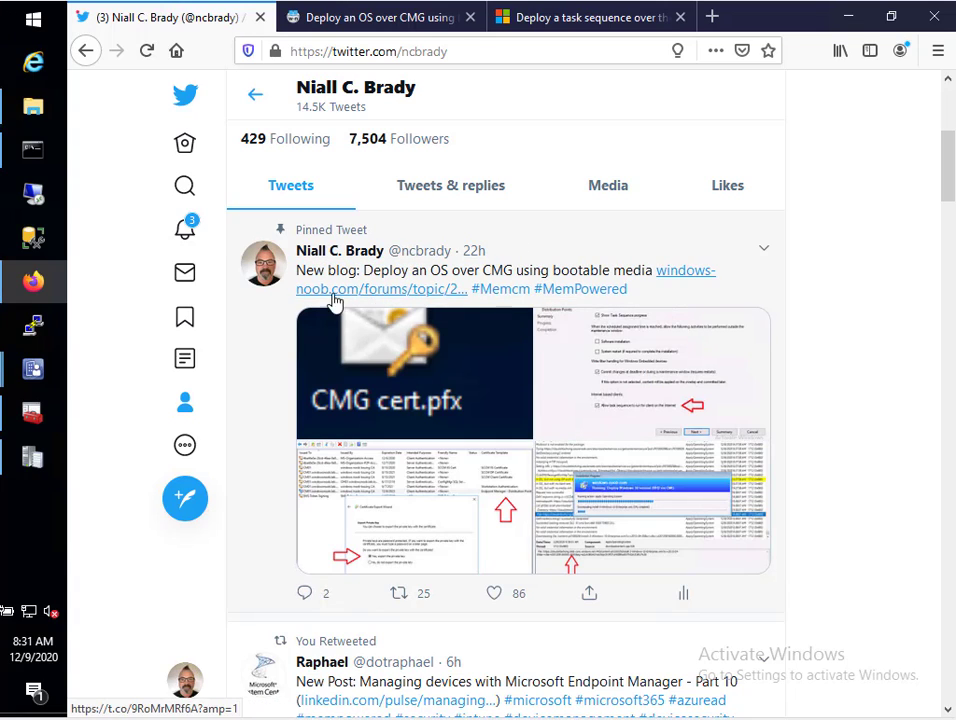
pyautogui.click(341, 17)
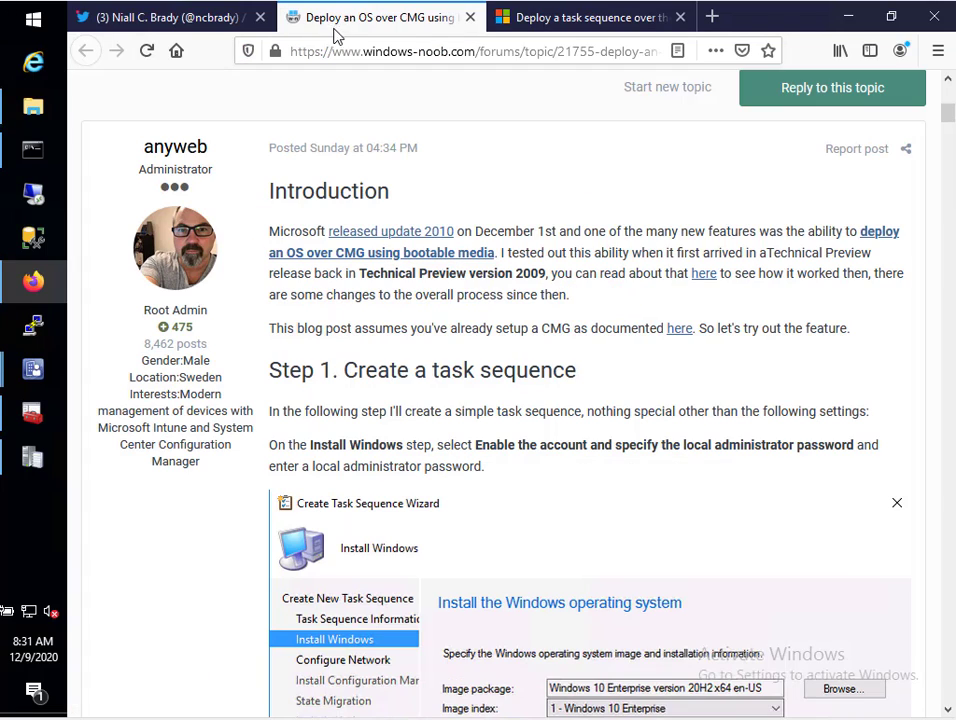
pyautogui.scroll(8, 527, 227)
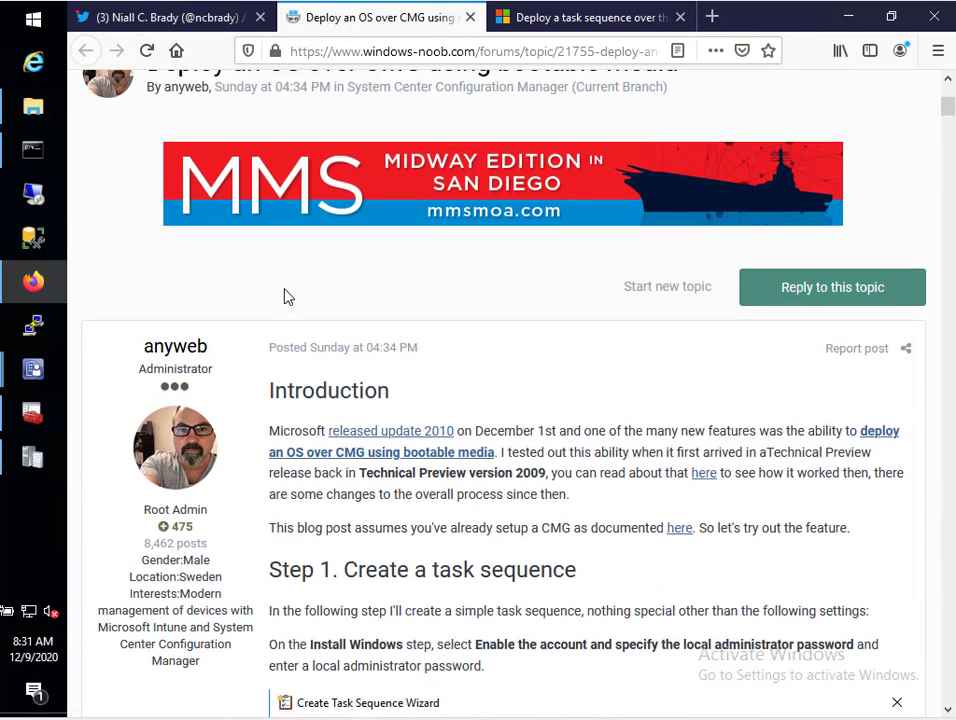
pyautogui.scroll(-6, 315, 328)
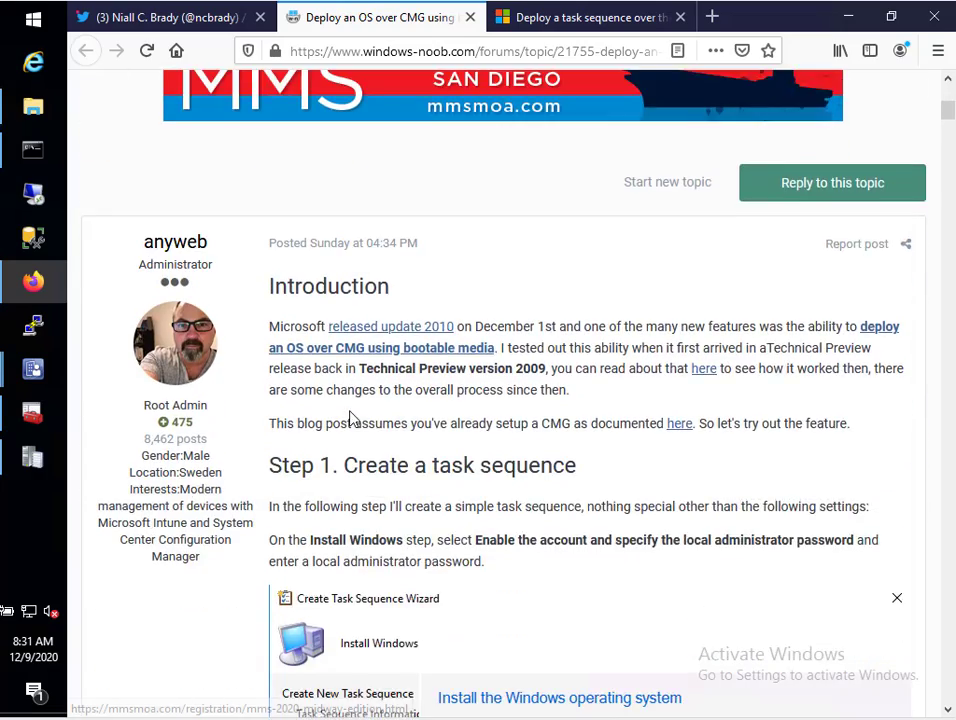
pyautogui.scroll(-10, 358, 430)
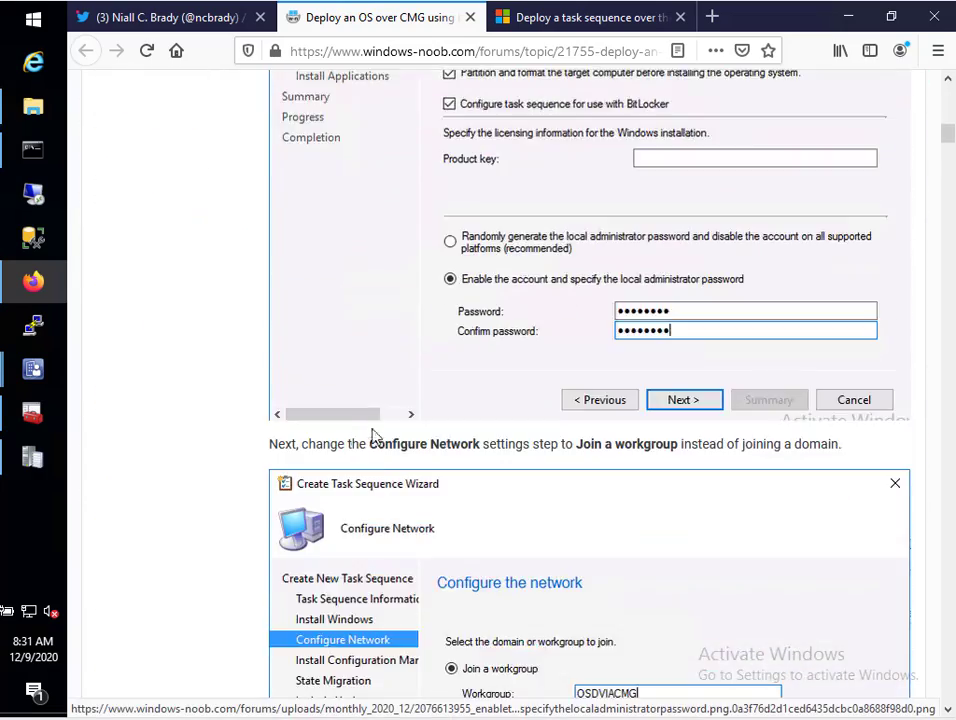
pyautogui.scroll(-10, 356, 448)
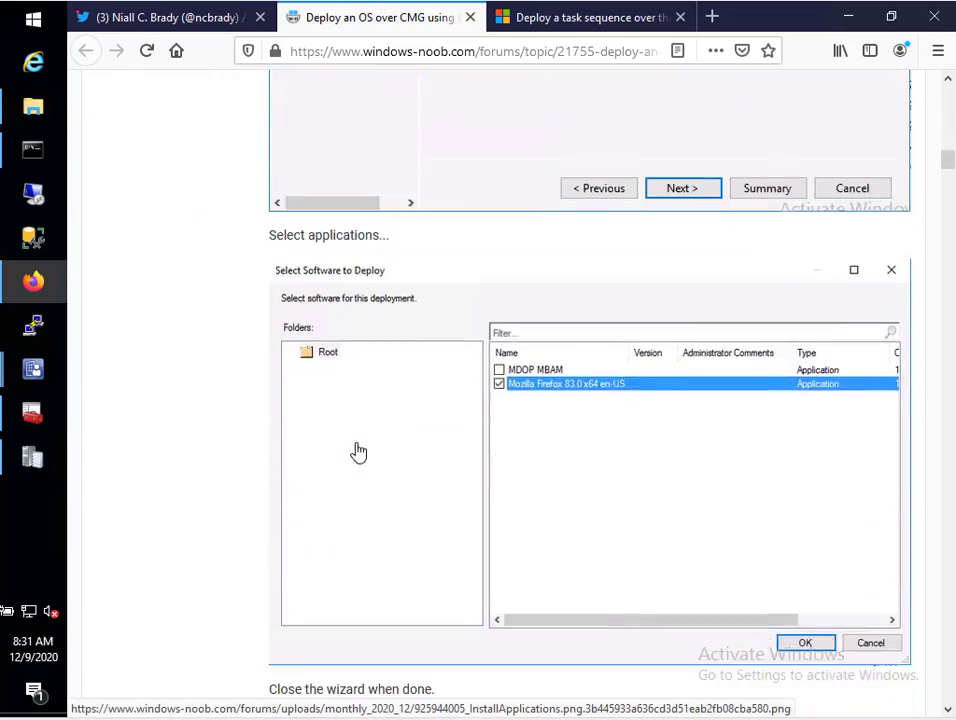
pyautogui.scroll(-10, 359, 455)
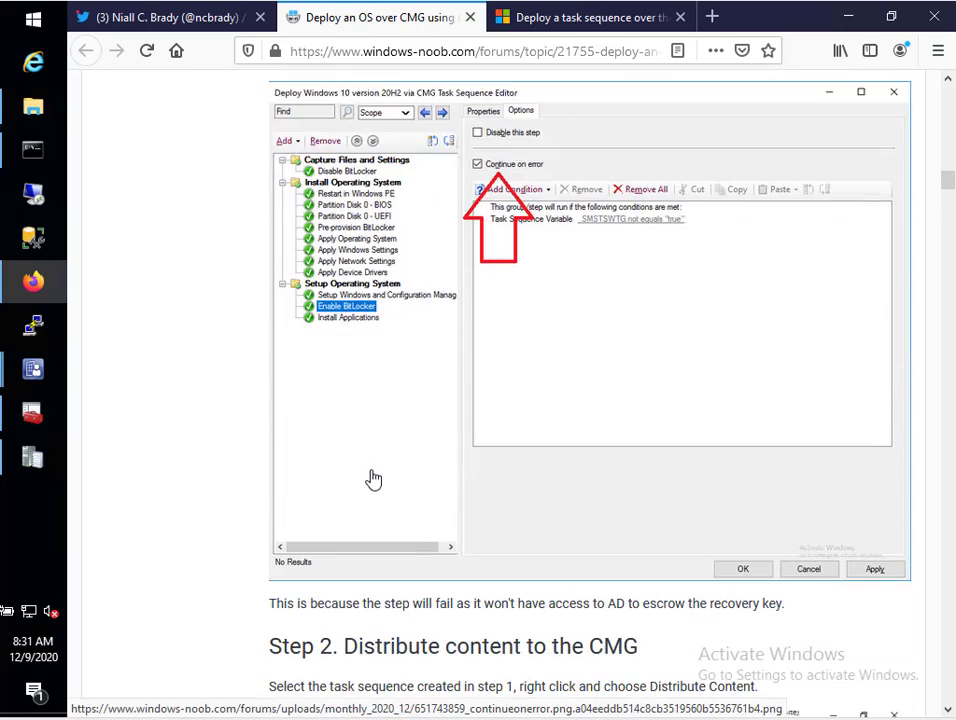
pyautogui.scroll(20, 373, 481)
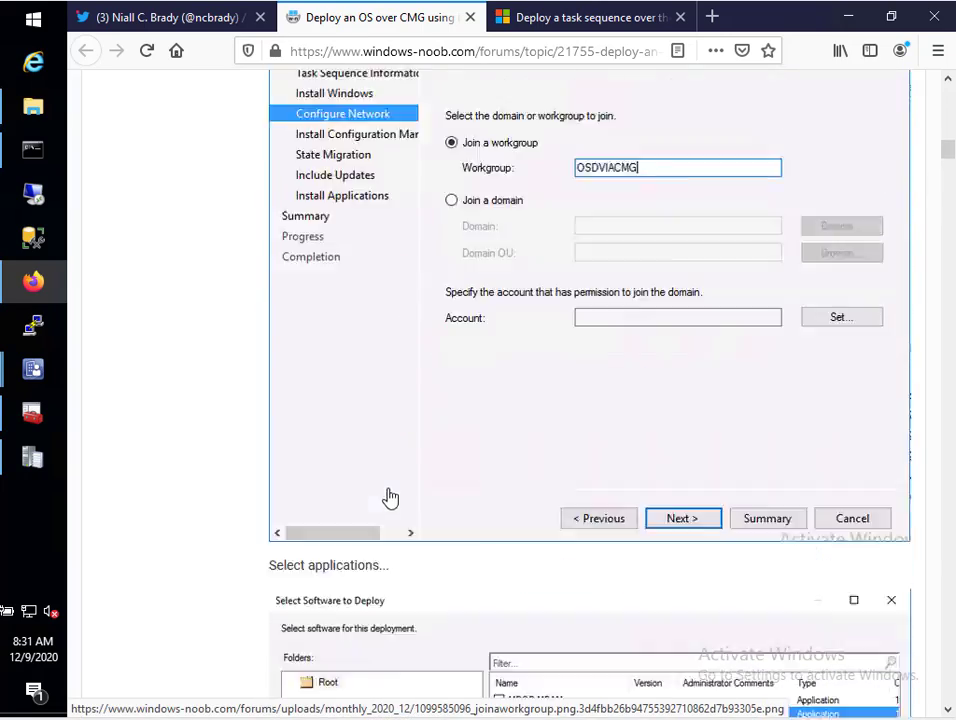
pyautogui.scroll(15, 393, 492)
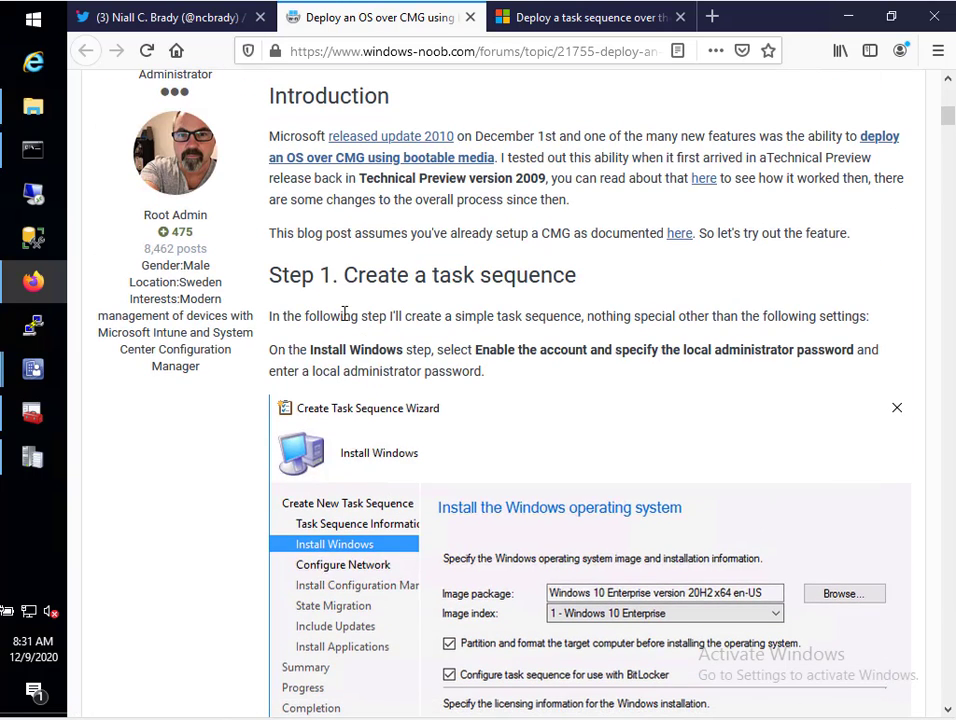
# In the Task Sequence Editor, review the Install Applications and Apply Windows Settings steps
pyautogui.moveTo(35, 375)
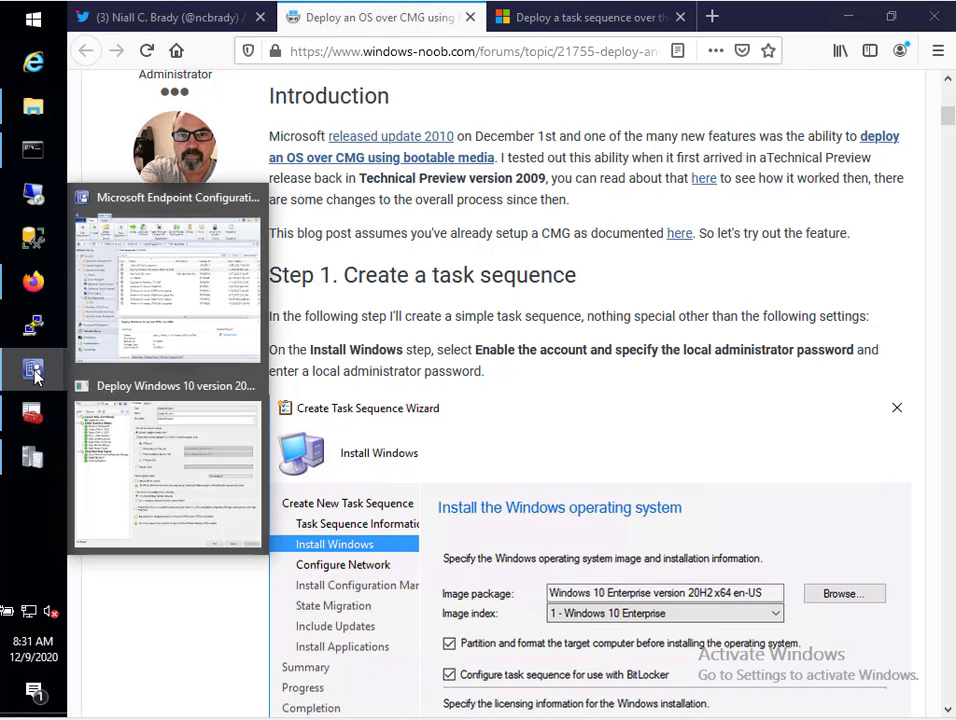
pyautogui.click(147, 450)
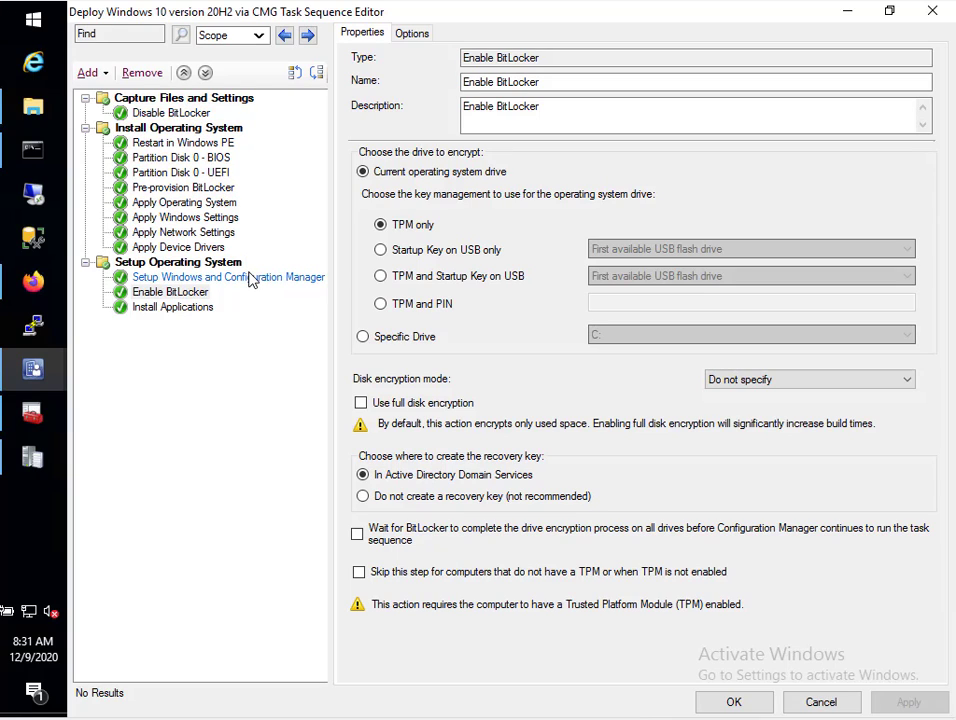
pyautogui.click(172, 307)
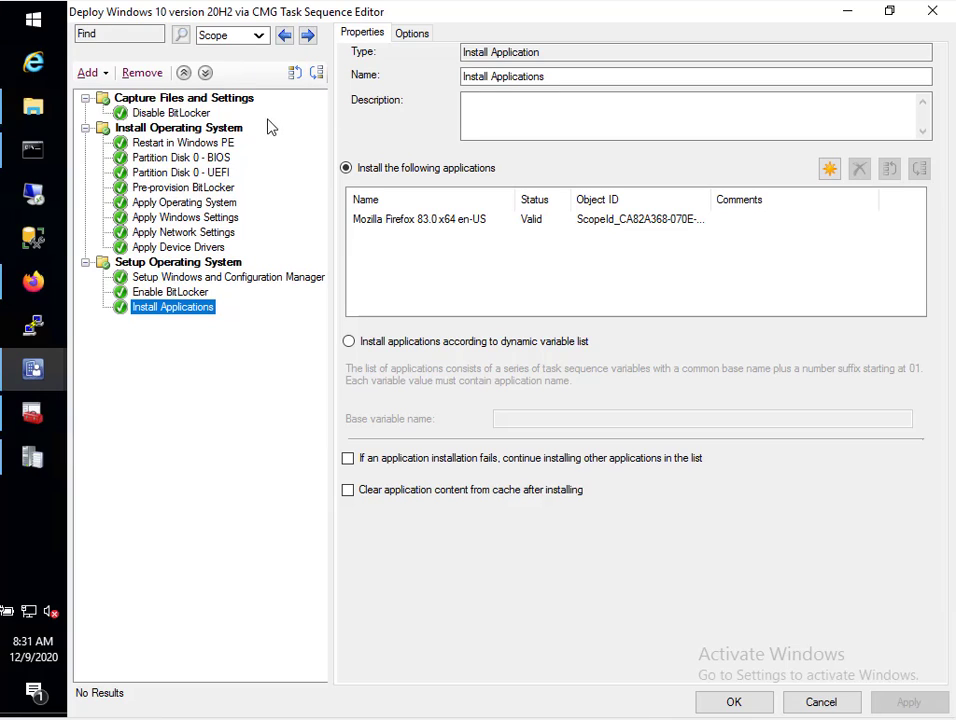
pyautogui.click(187, 221)
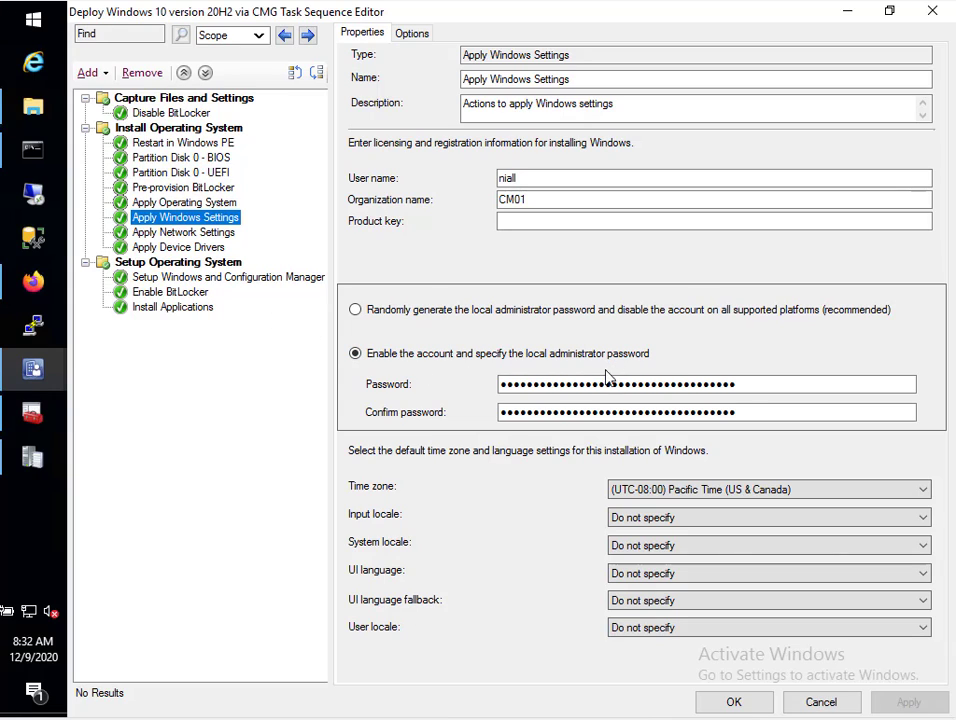
# Select the local administrator password entry, then view Apply Network Settings (workgroup OSDVIACMG)
pyautogui.click(551, 391)
pyautogui.moveTo(551, 395); pyautogui.dragTo(442, 410)
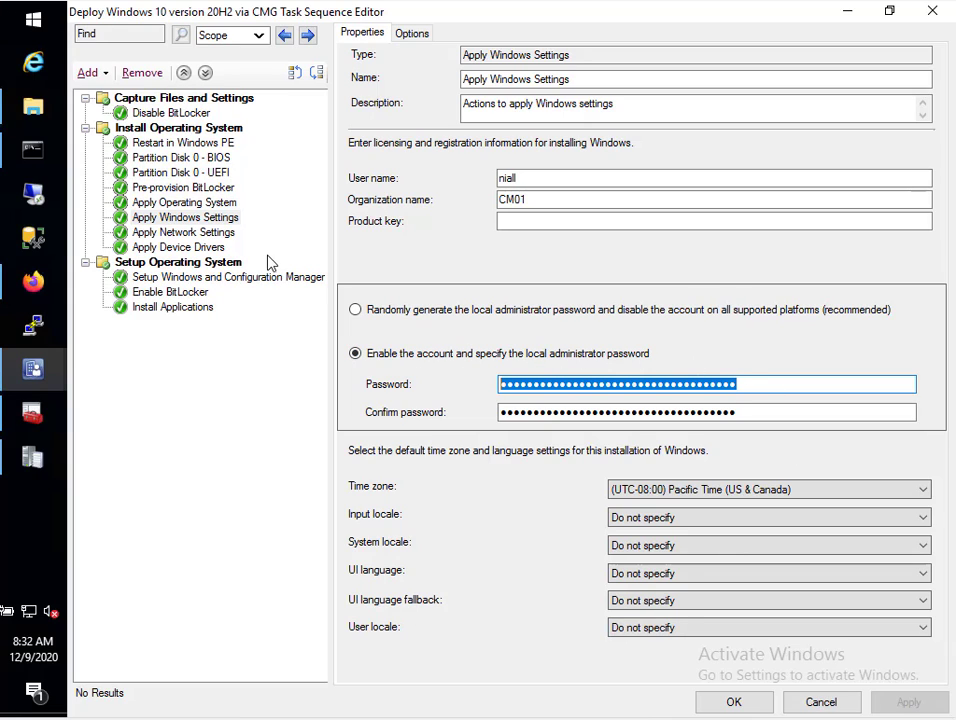
pyautogui.click(212, 236)
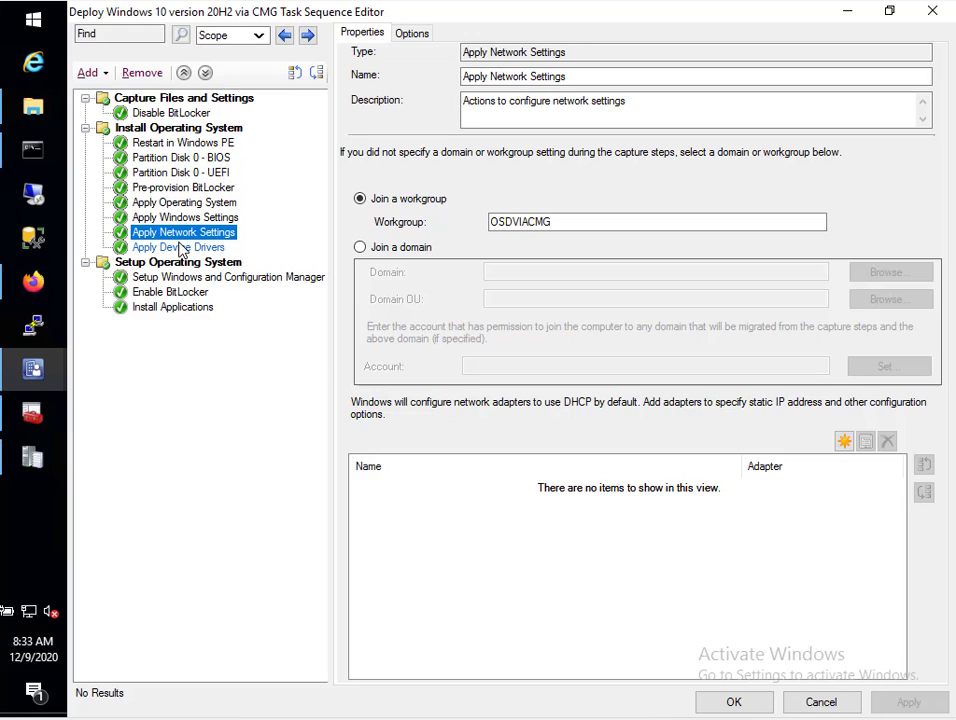
# Review the Enable BitLocker step's properties and options, then view the Apply Device Drivers step
pyautogui.click(155, 293)
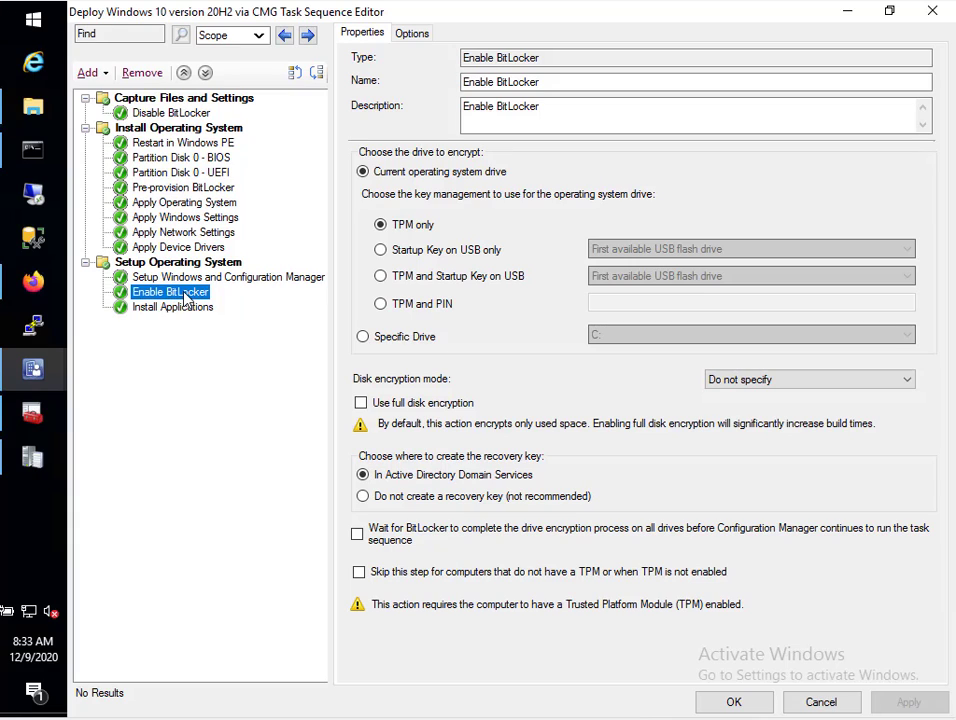
pyautogui.click(410, 35)
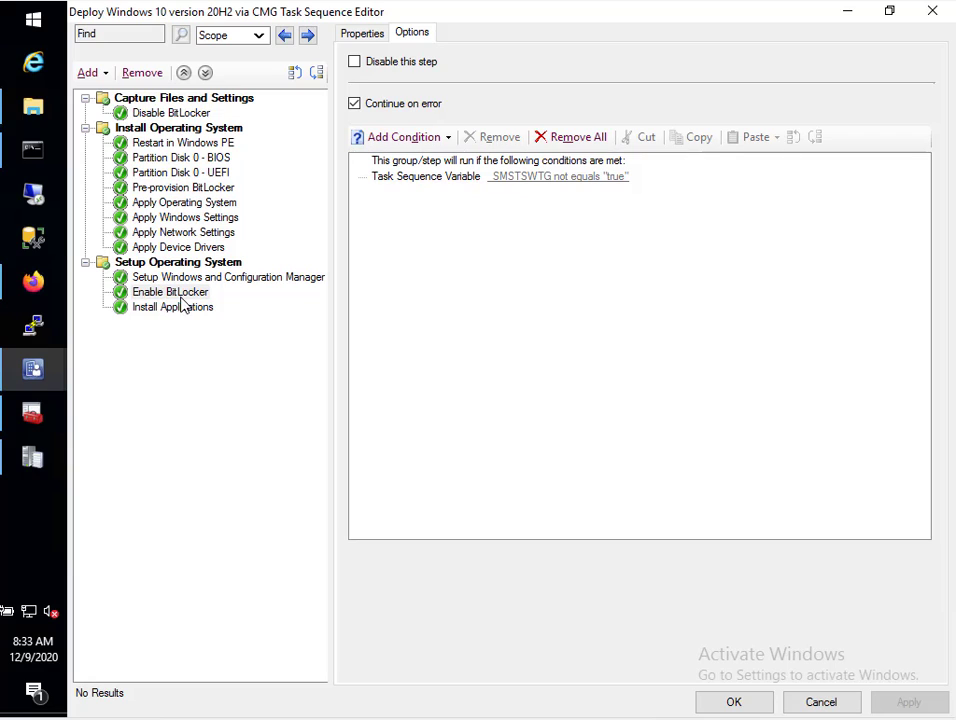
pyautogui.click(363, 35)
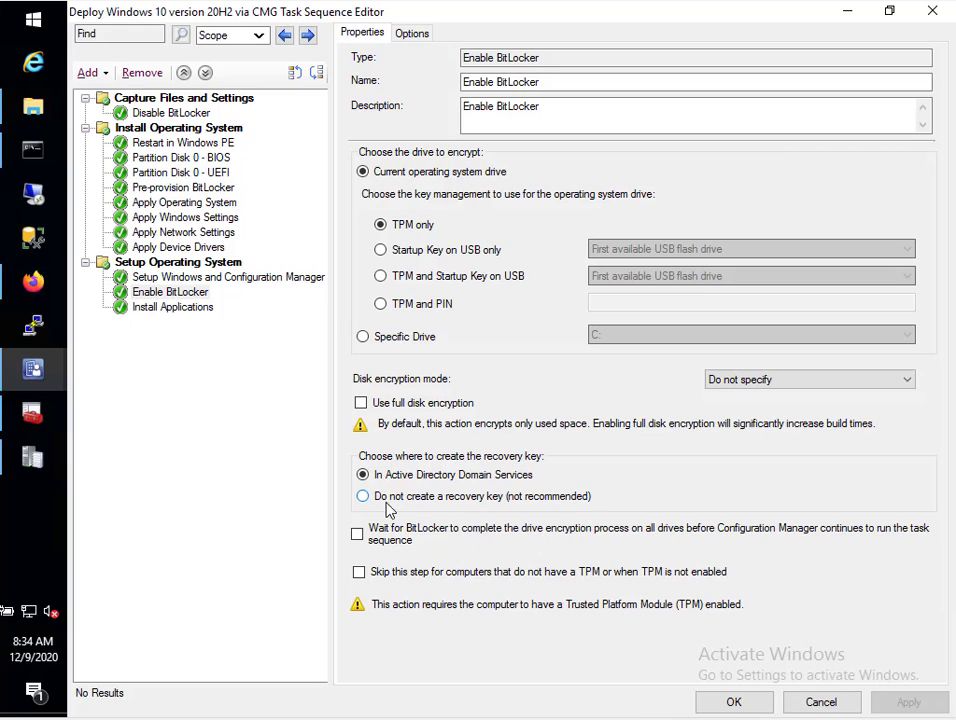
pyautogui.click(411, 32)
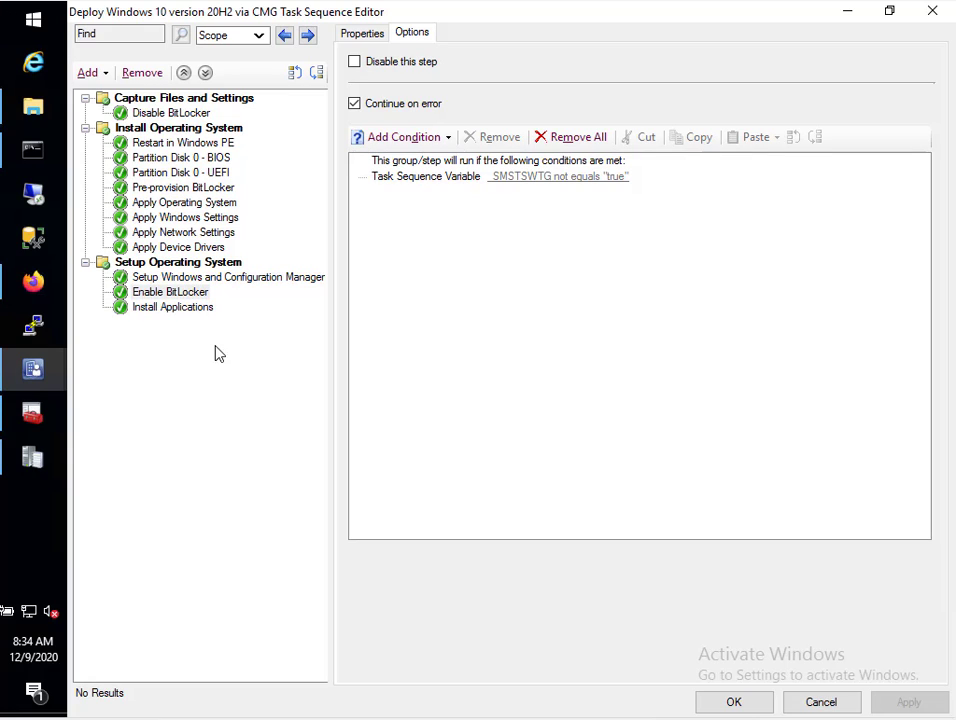
pyautogui.click(204, 248)
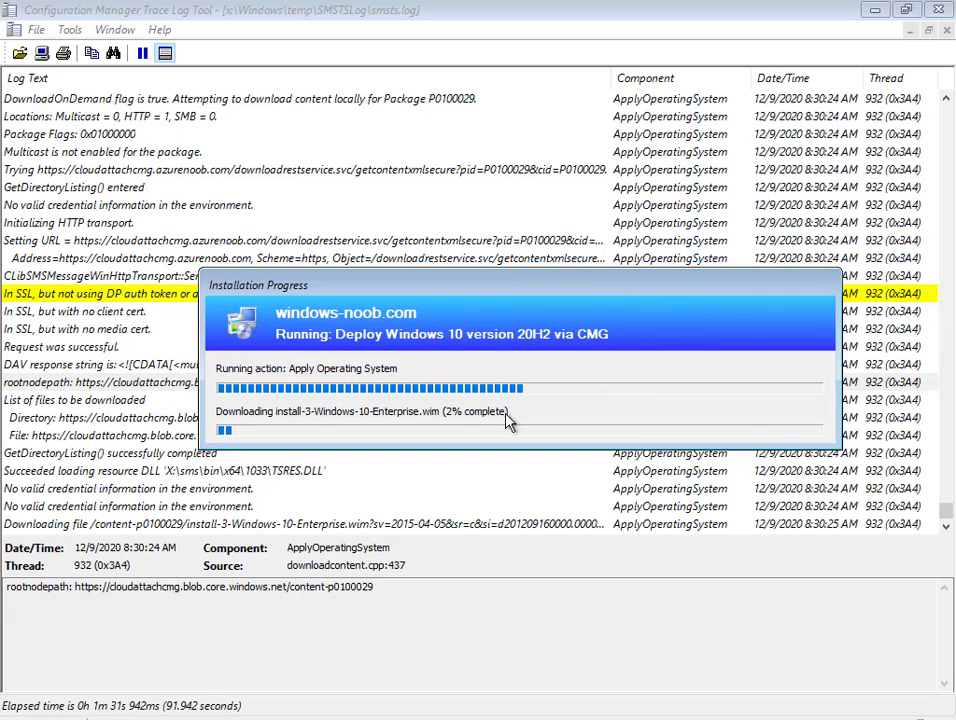
pyautogui.click(96, 418)
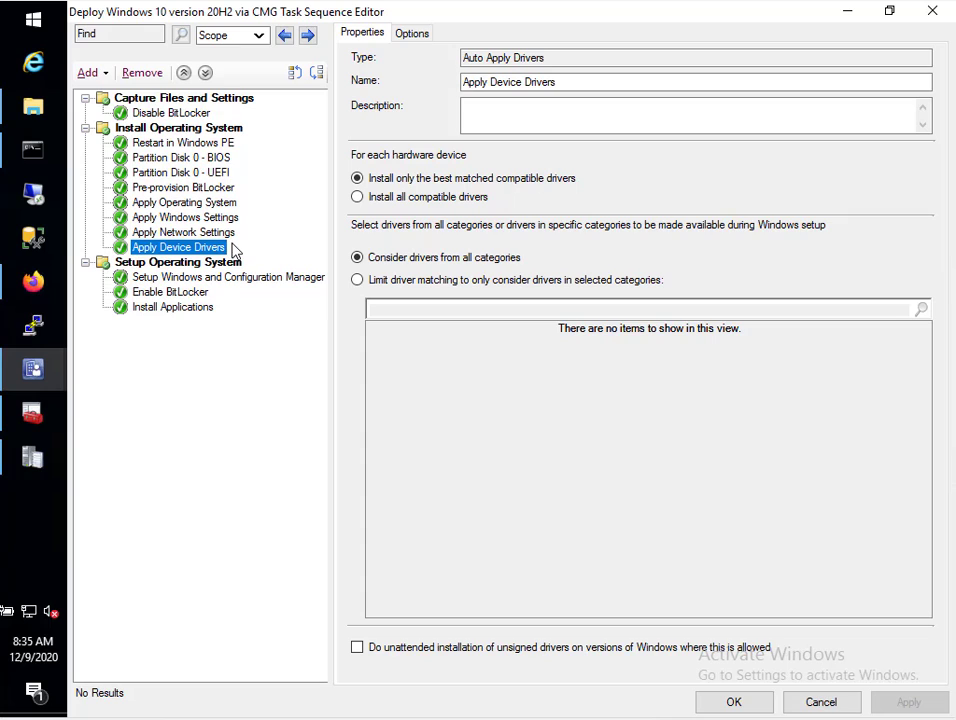
pyautogui.press('Up')
pyautogui.press('Up')
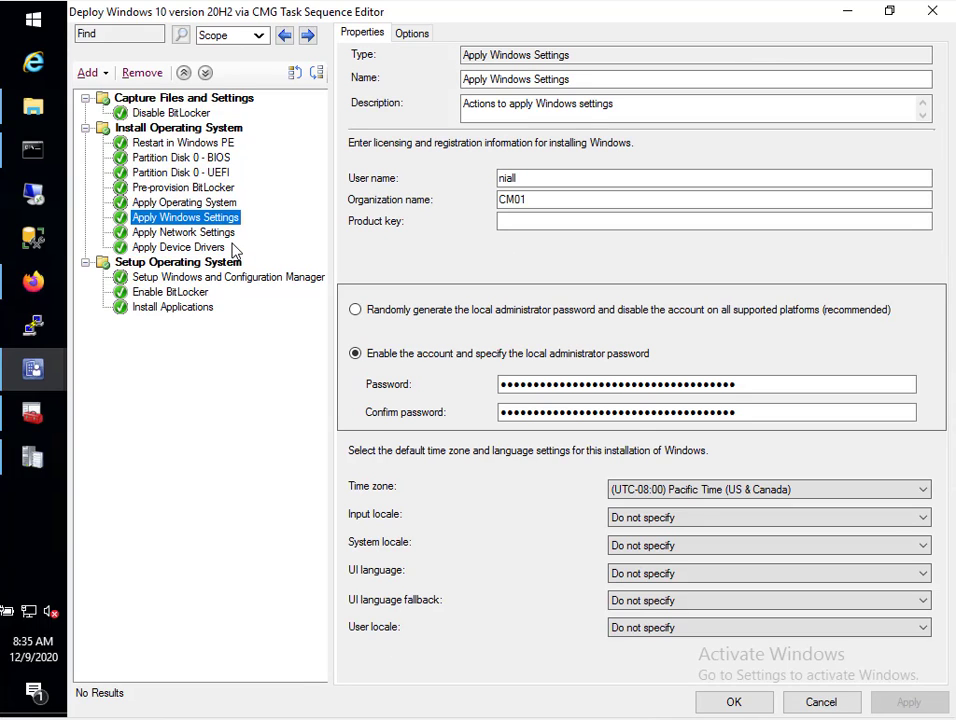
pyautogui.click(190, 247)
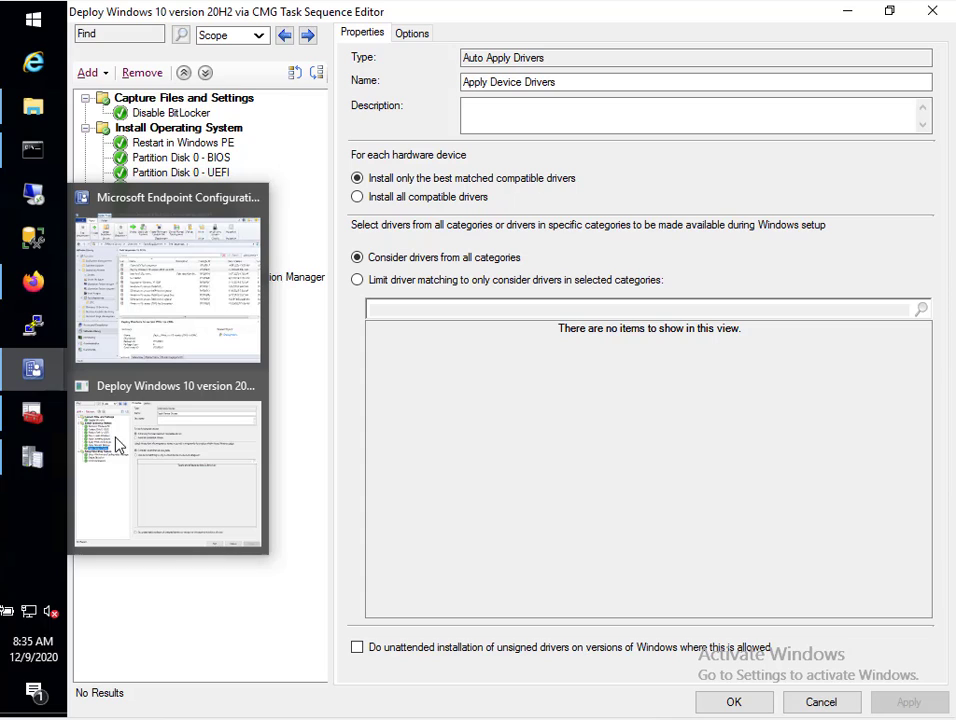
pyautogui.click(134, 455)
# Move System Properties aside and highlight MININT-0KK2EAA's workgroup, OSDVIACMG
pyautogui.moveTo(33, 412)
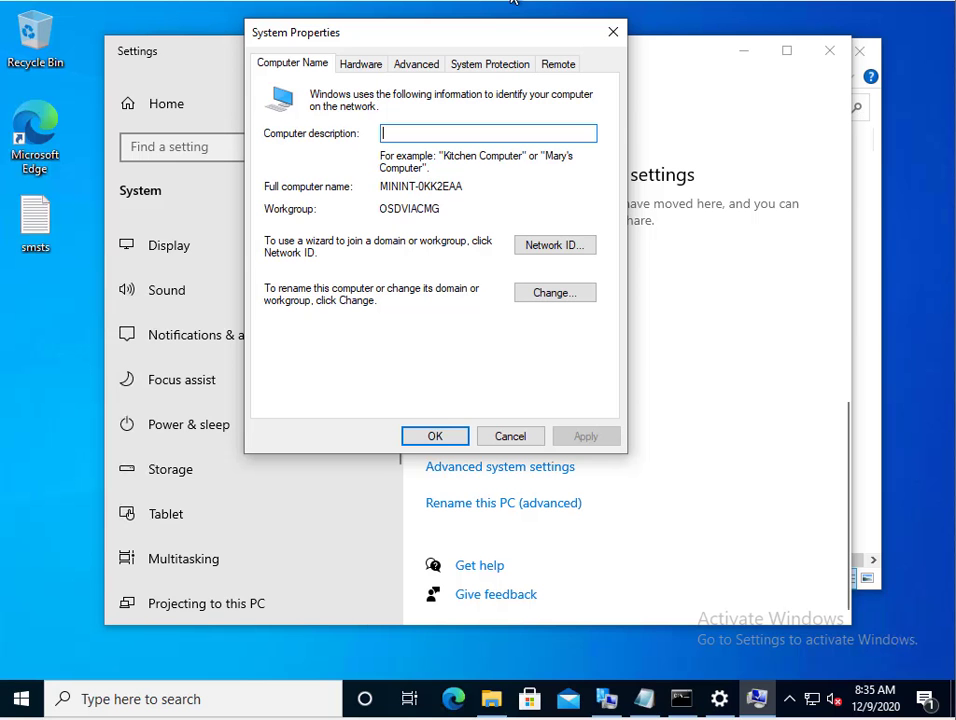
pyautogui.moveTo(380, 44); pyautogui.dragTo(402, 28)
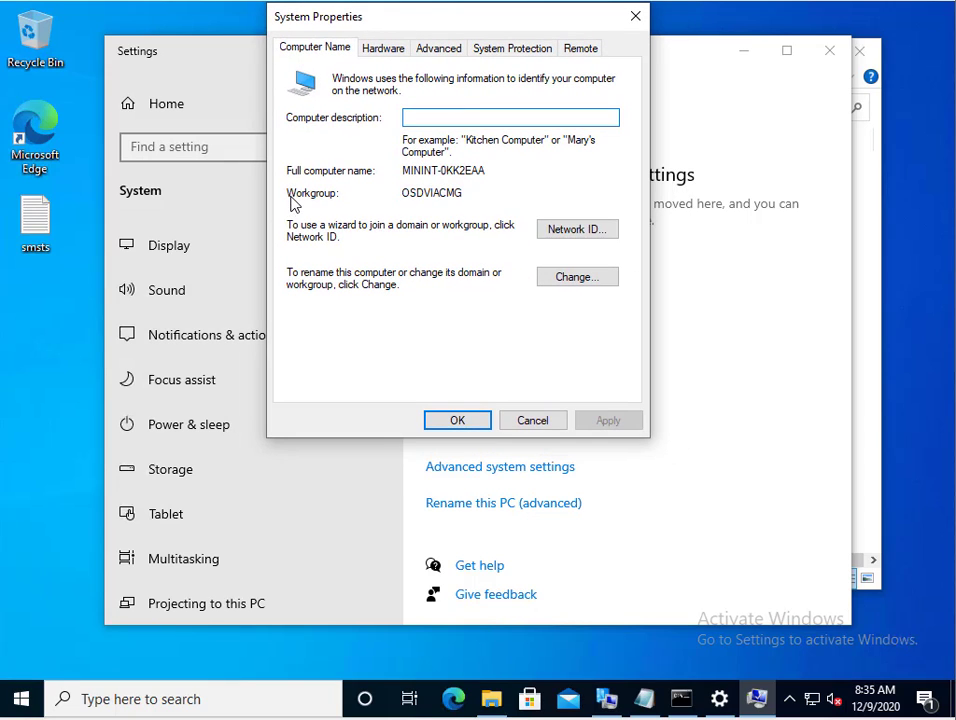
pyautogui.moveTo(461, 195); pyautogui.dragTo(384, 292)
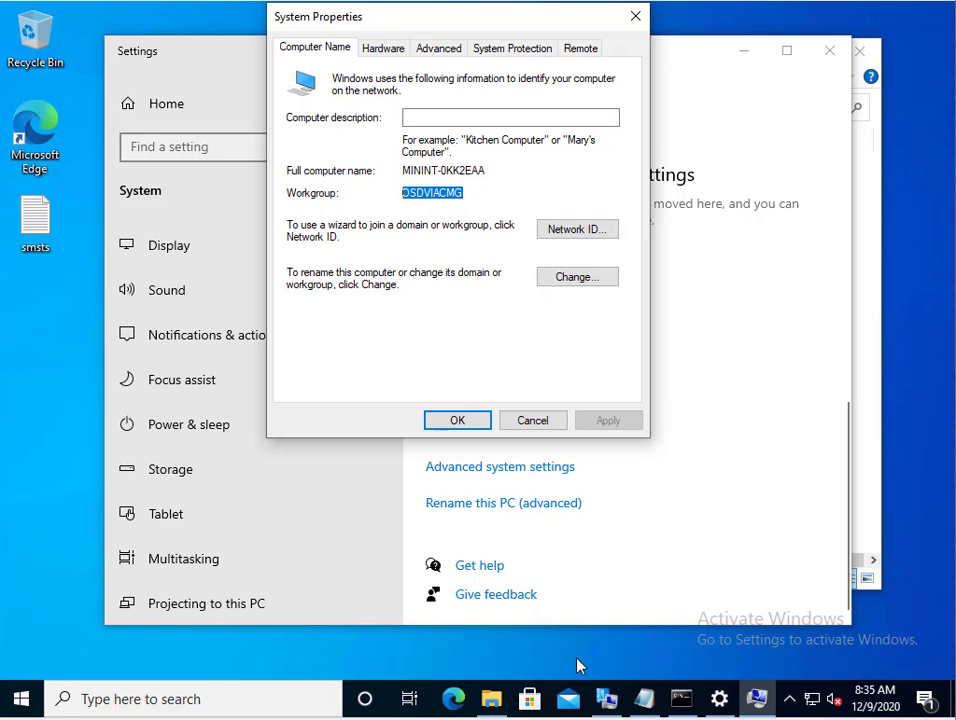
# Close System Properties and the About settings, minimize Explorer, and reposition the client properties dialog
pyautogui.click(636, 24)
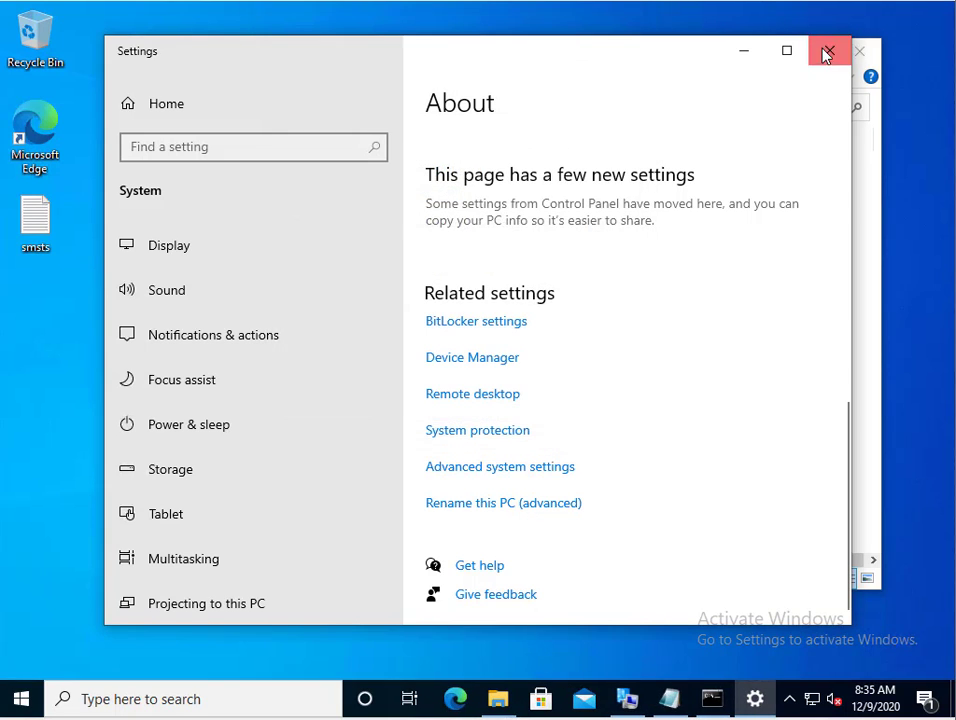
pyautogui.click(829, 50)
pyautogui.click(776, 53)
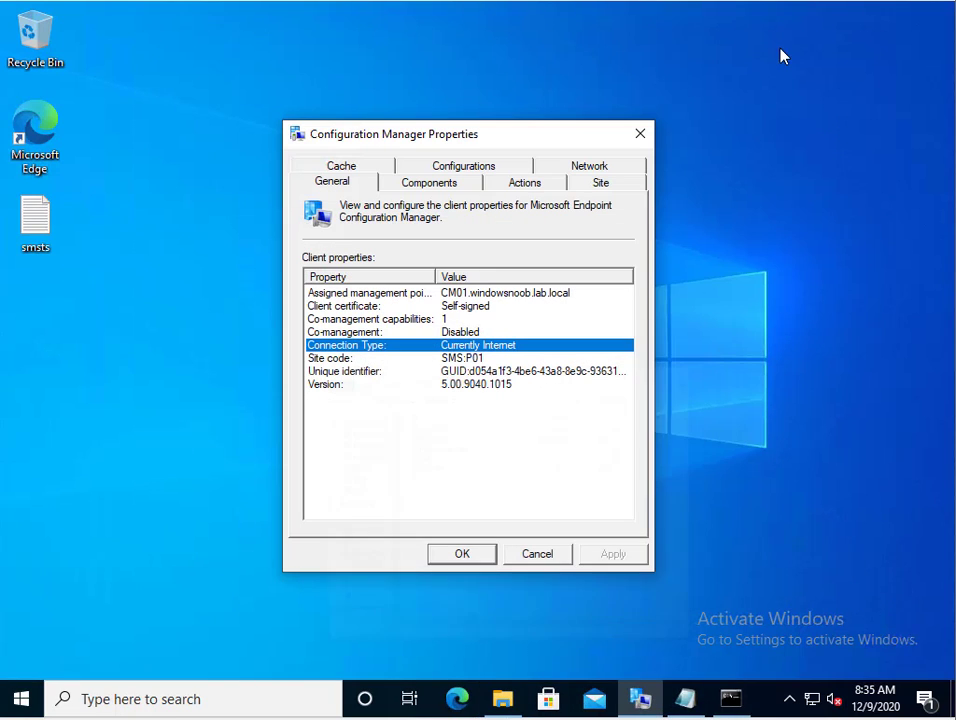
pyautogui.moveTo(483, 146); pyautogui.dragTo(510, 109)
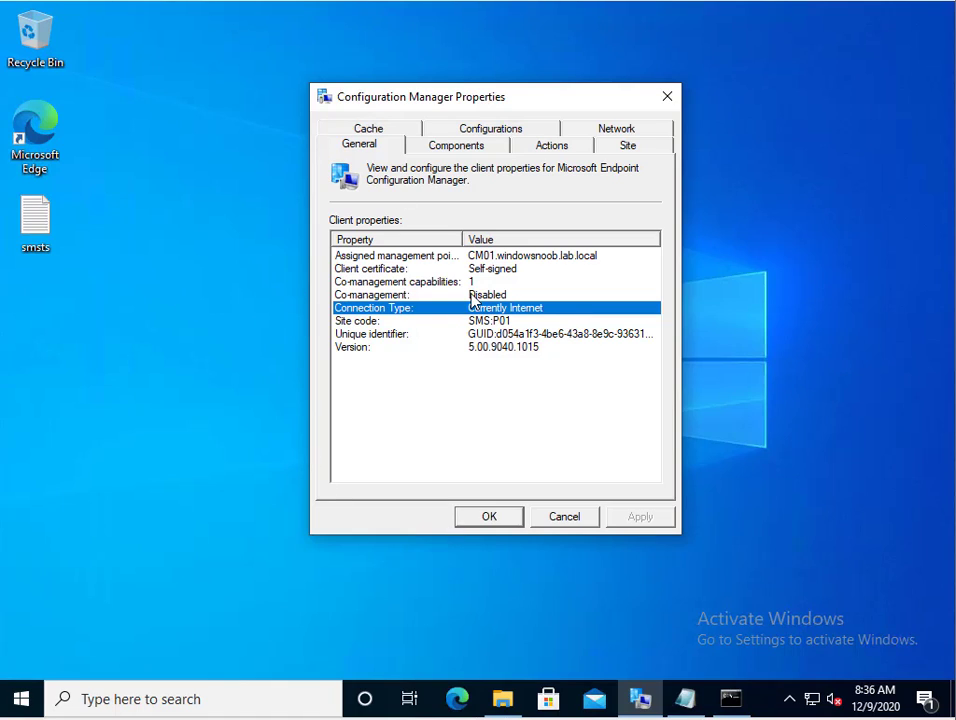
# Review the Actions, Network and Configurations tabs, ending back on the client action cycles
pyautogui.click(534, 150)
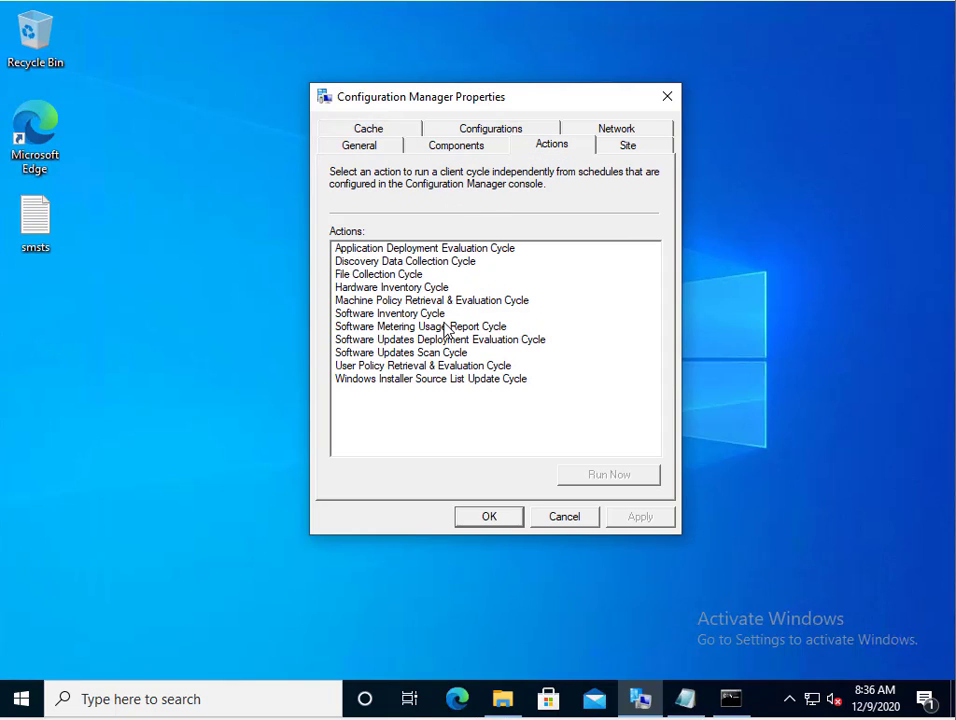
pyautogui.click(597, 135)
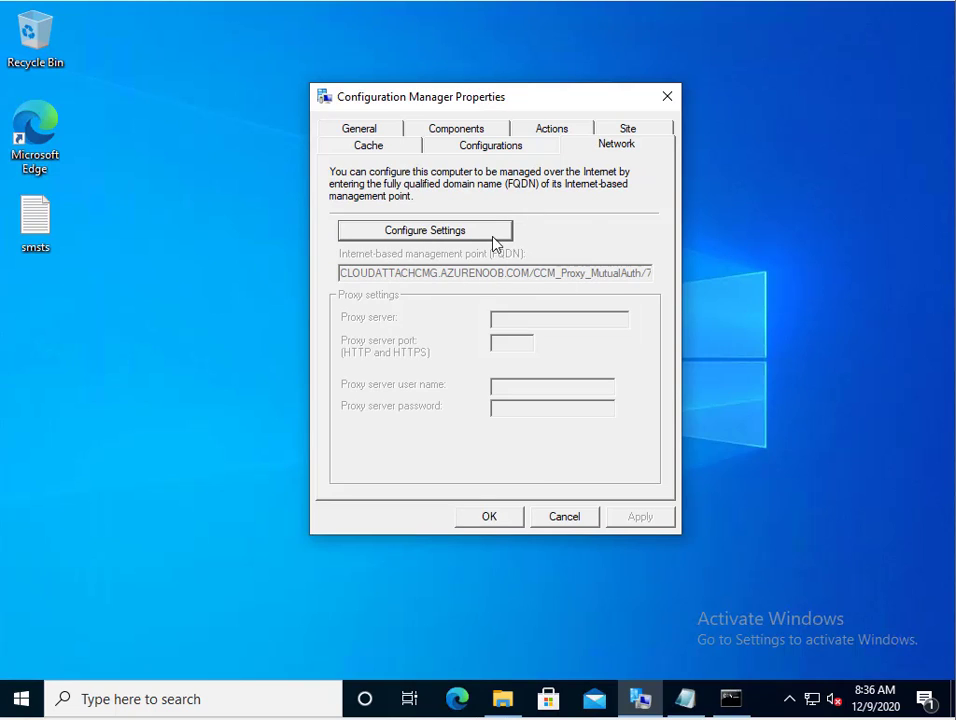
pyautogui.click(482, 150)
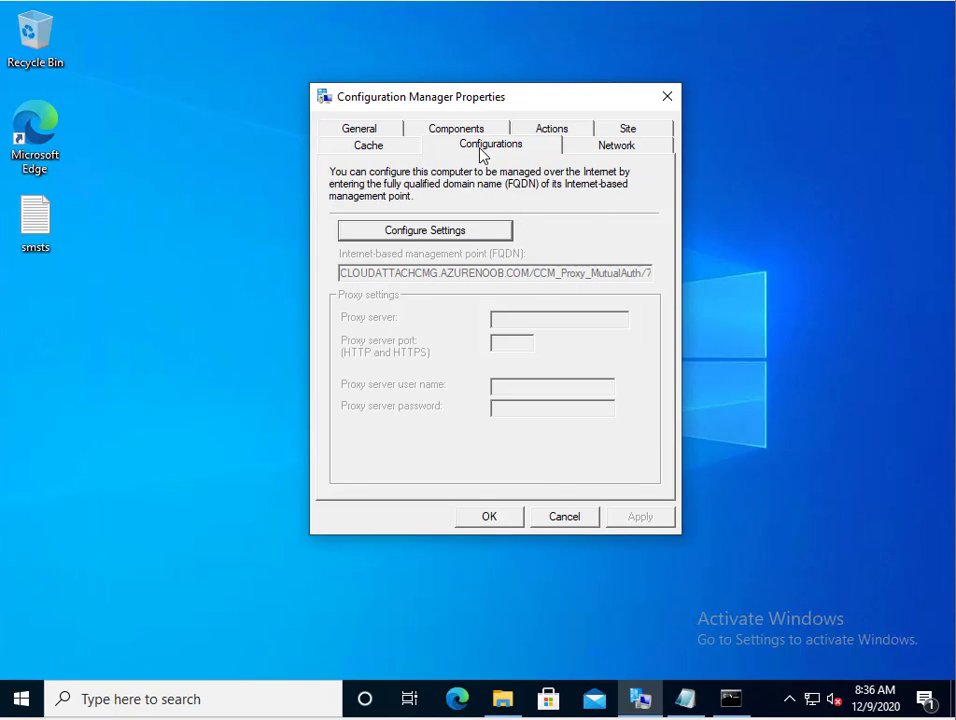
pyautogui.click(549, 131)
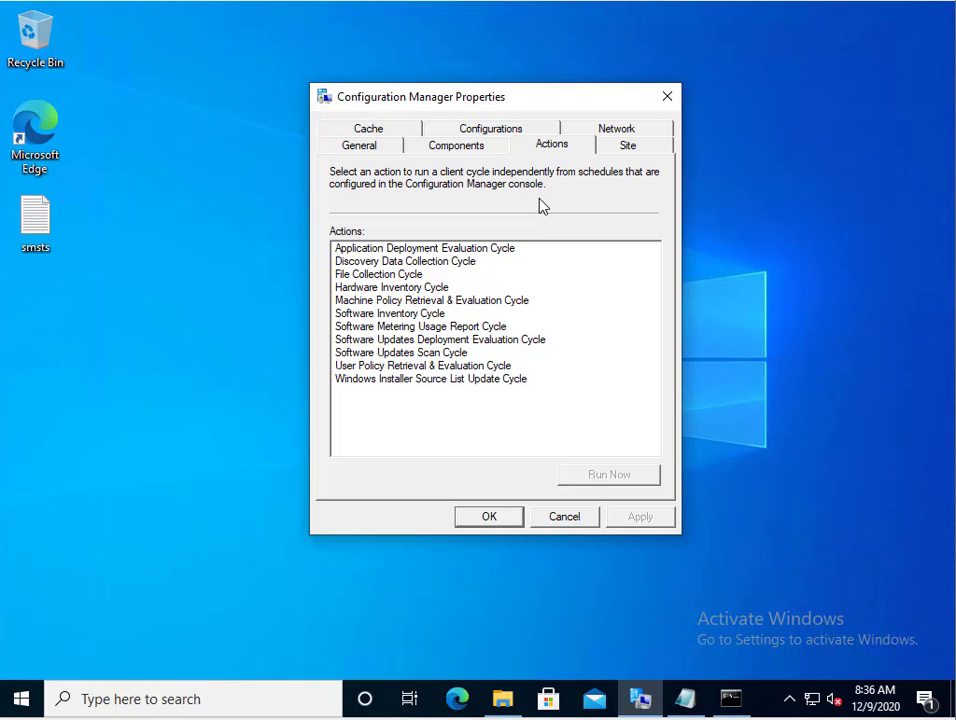
pyautogui.click(18, 0)
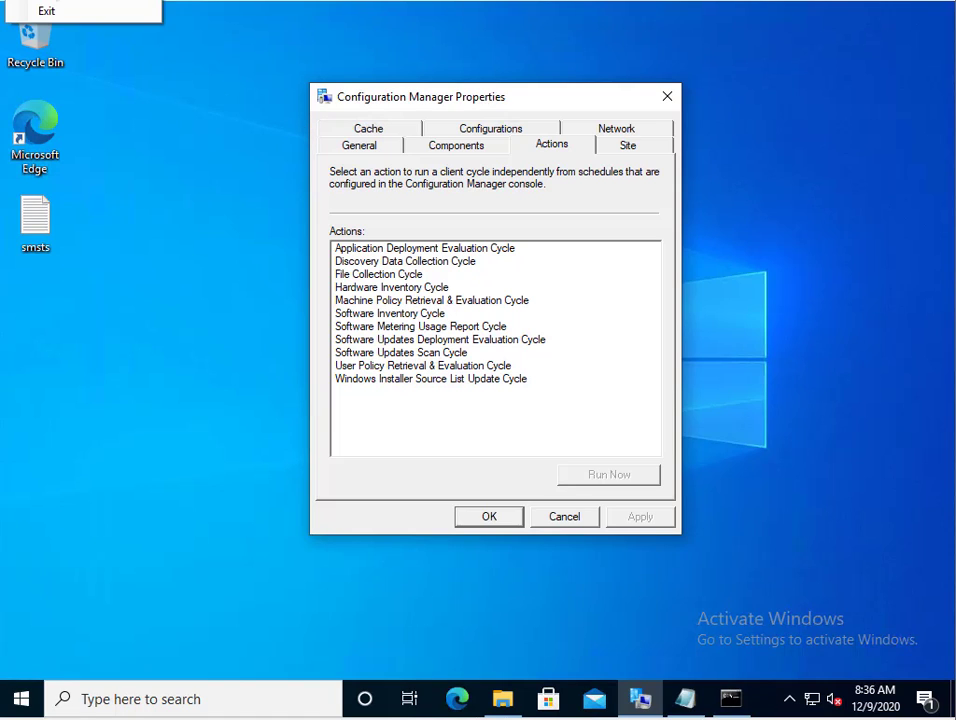
# Confirm in the VM's settings that the DVD drive uses cmg_boot_media.iso, then return to Firefox
pyautogui.click(308, 153)
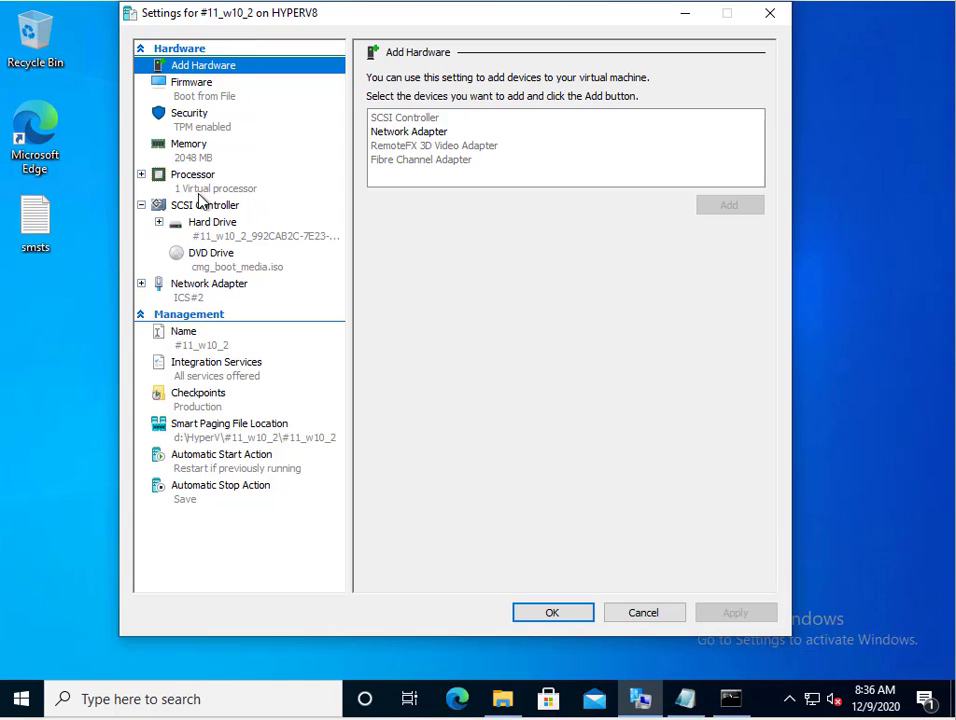
pyautogui.click(224, 272)
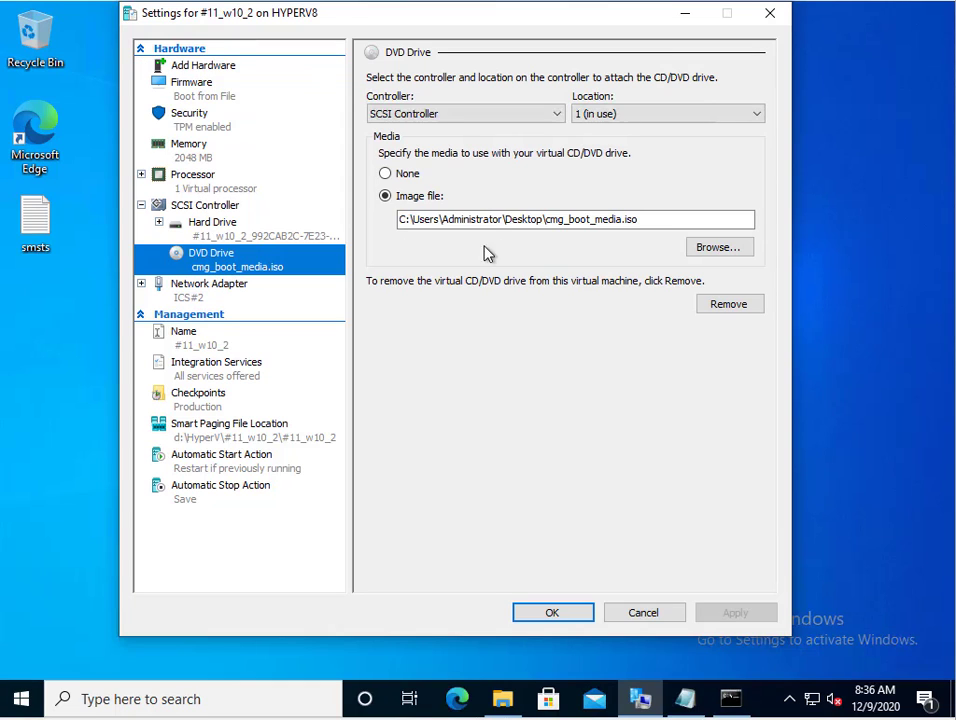
pyautogui.moveTo(547, 219); pyautogui.dragTo(655, 217)
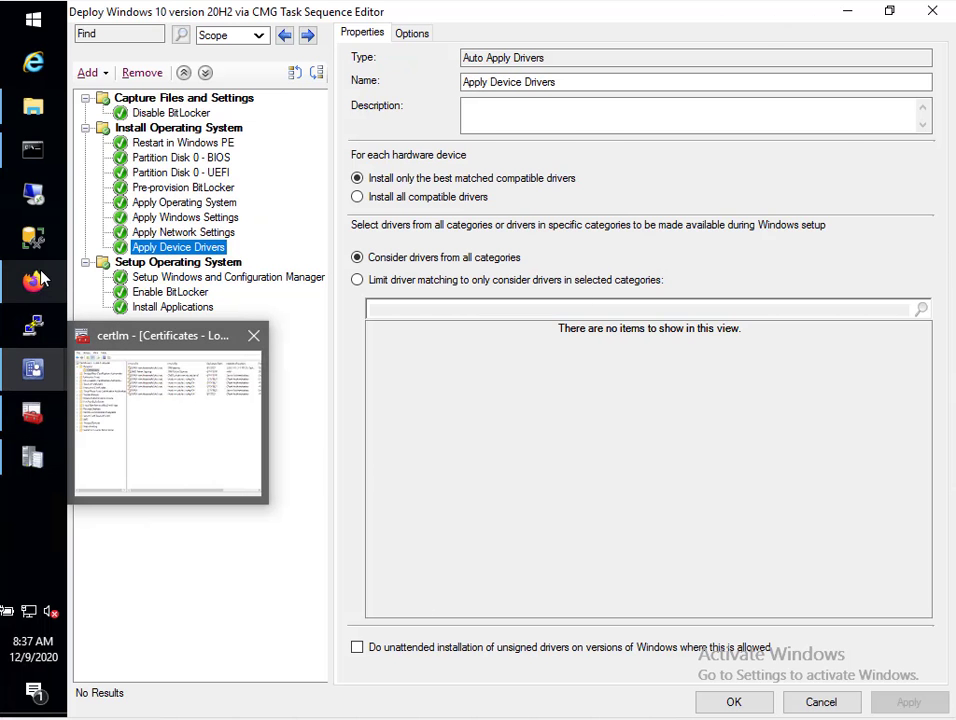
pyautogui.click(35, 281)
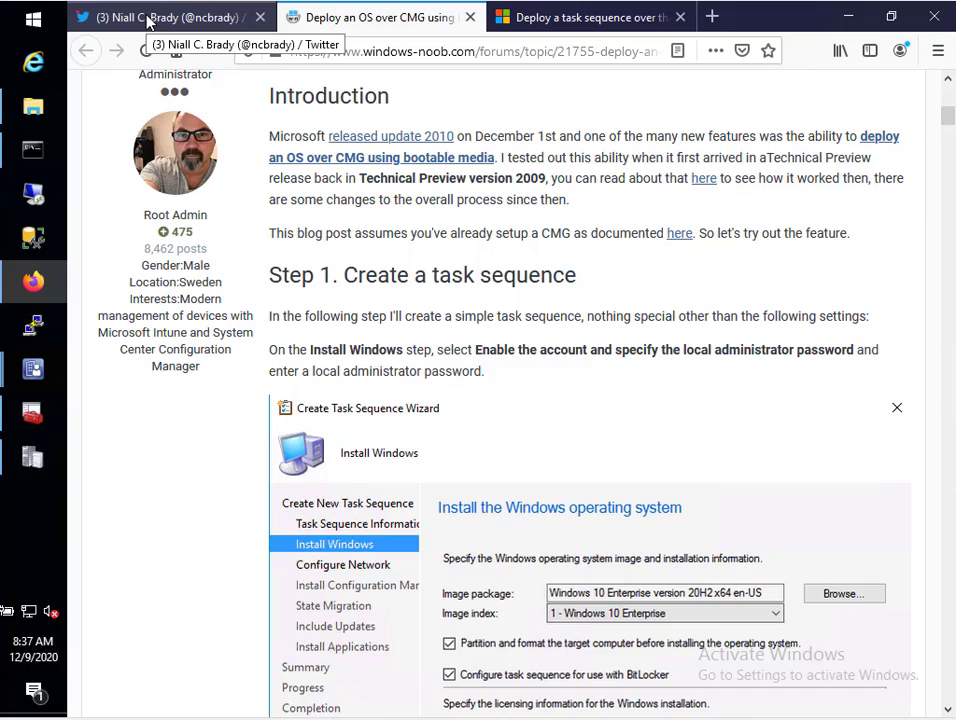
# Glance at the Docs tab, then highlight the SHA256 requirement in the windows-noob article's Step 6
pyautogui.click(505, 17)
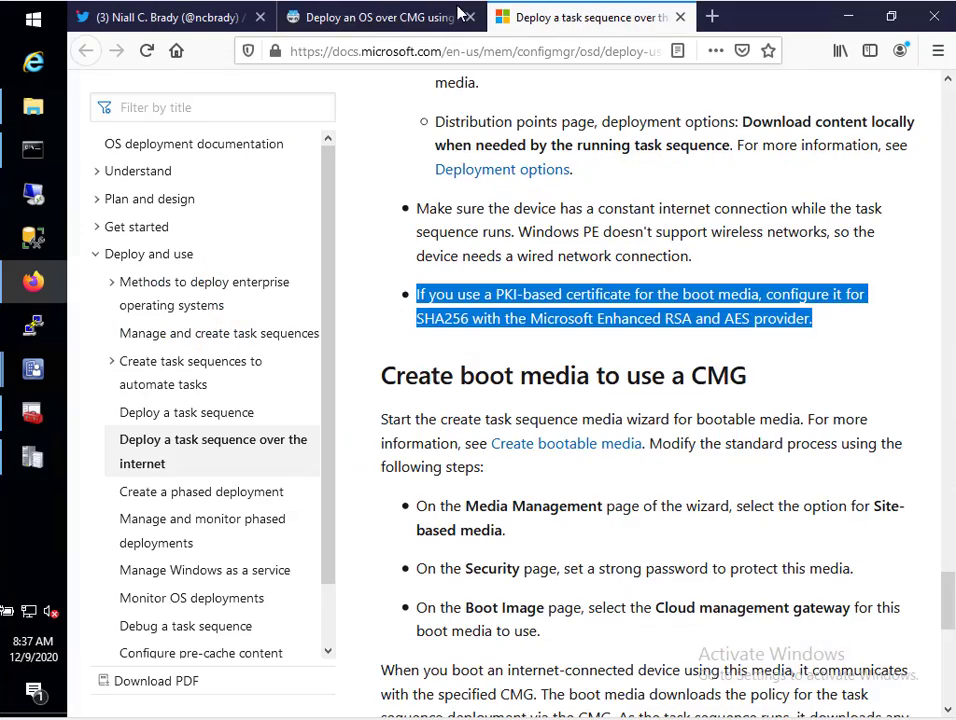
pyautogui.click(418, 17)
pyautogui.scroll(-15, 465, 538)
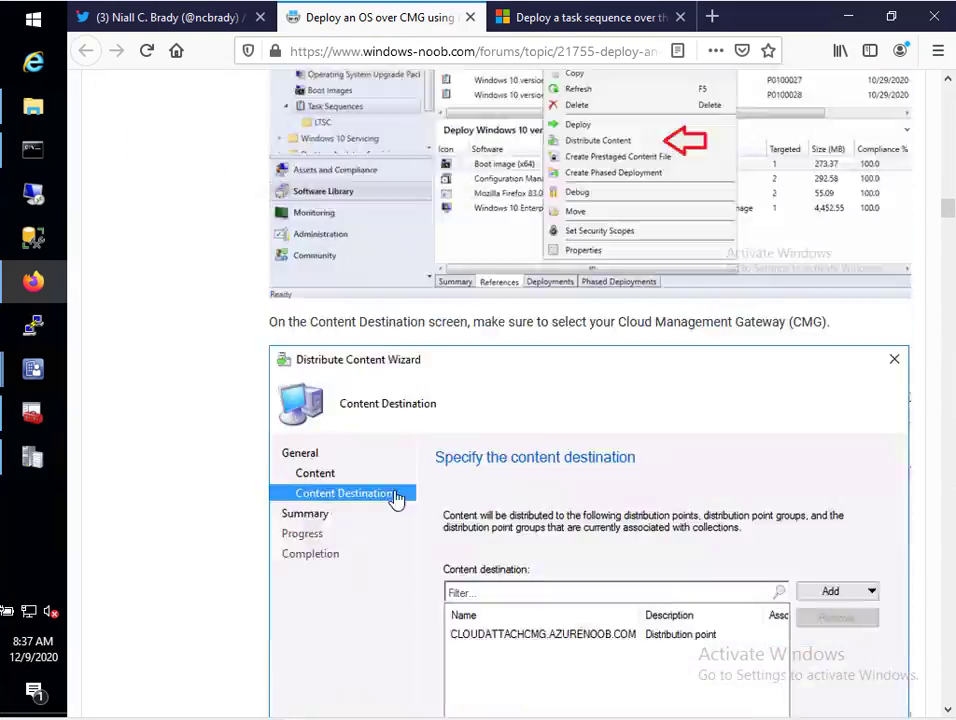
pyautogui.scroll(-20, 397, 500)
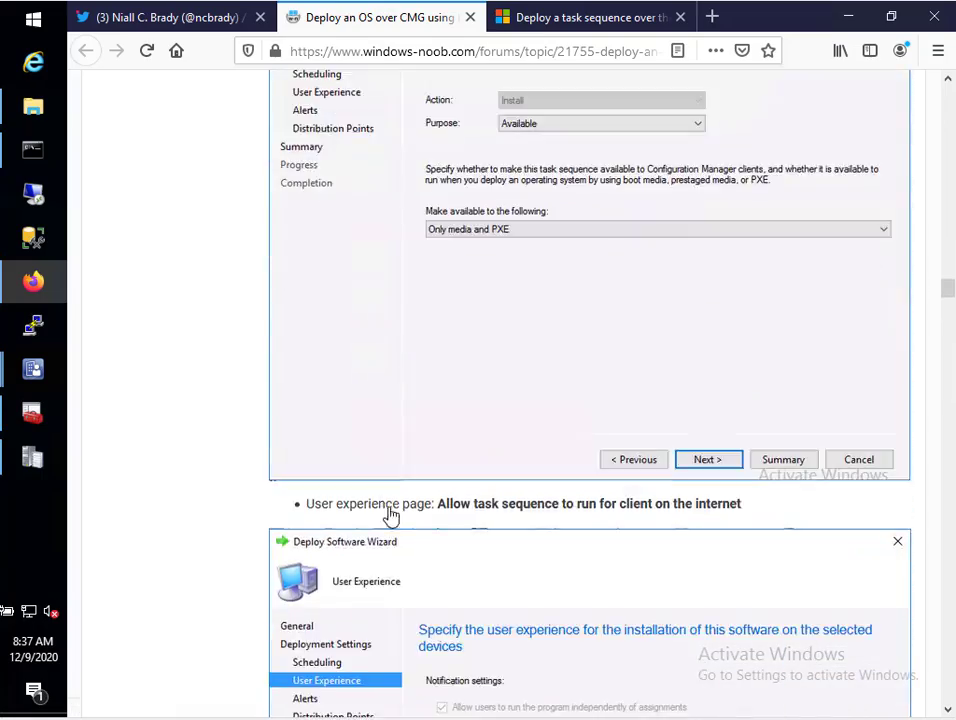
pyautogui.scroll(-20, 390, 515)
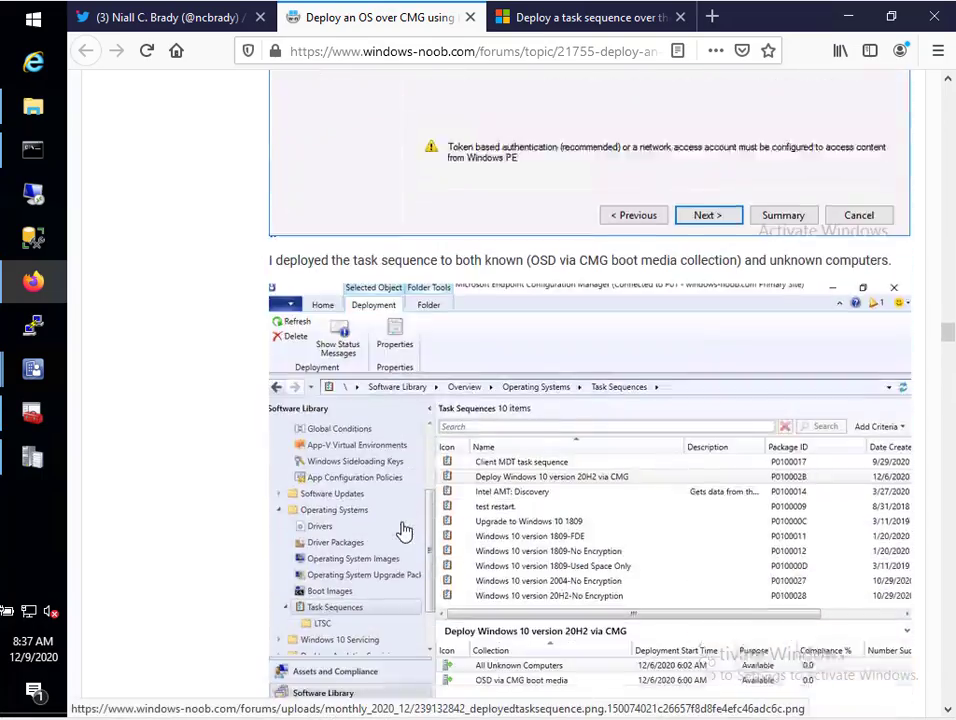
pyautogui.scroll(-10, 400, 520)
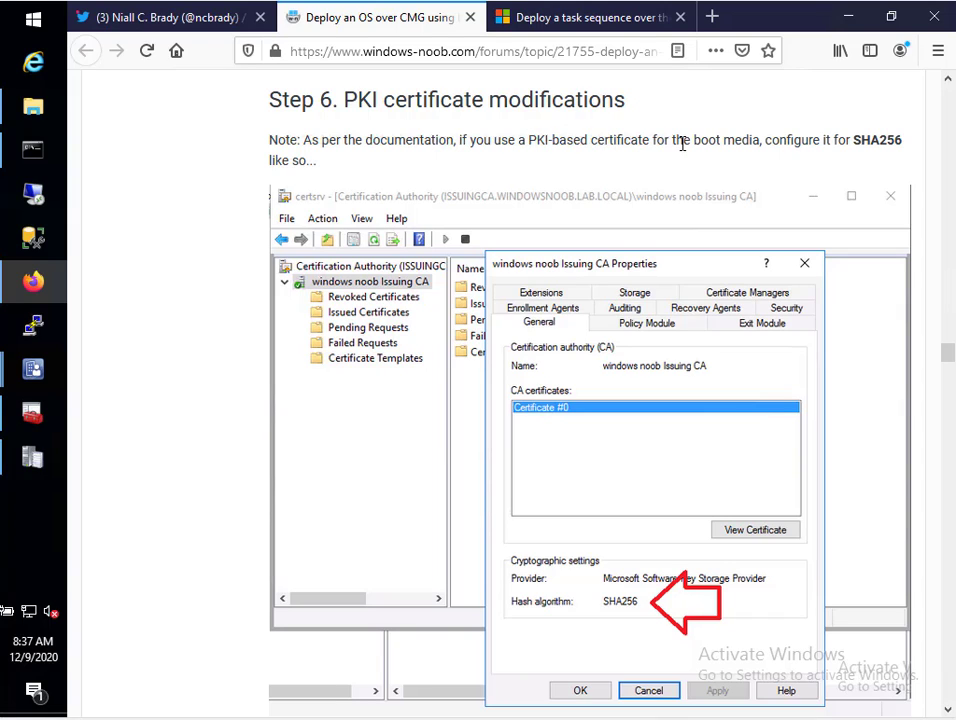
pyautogui.doubleClick(876, 140)
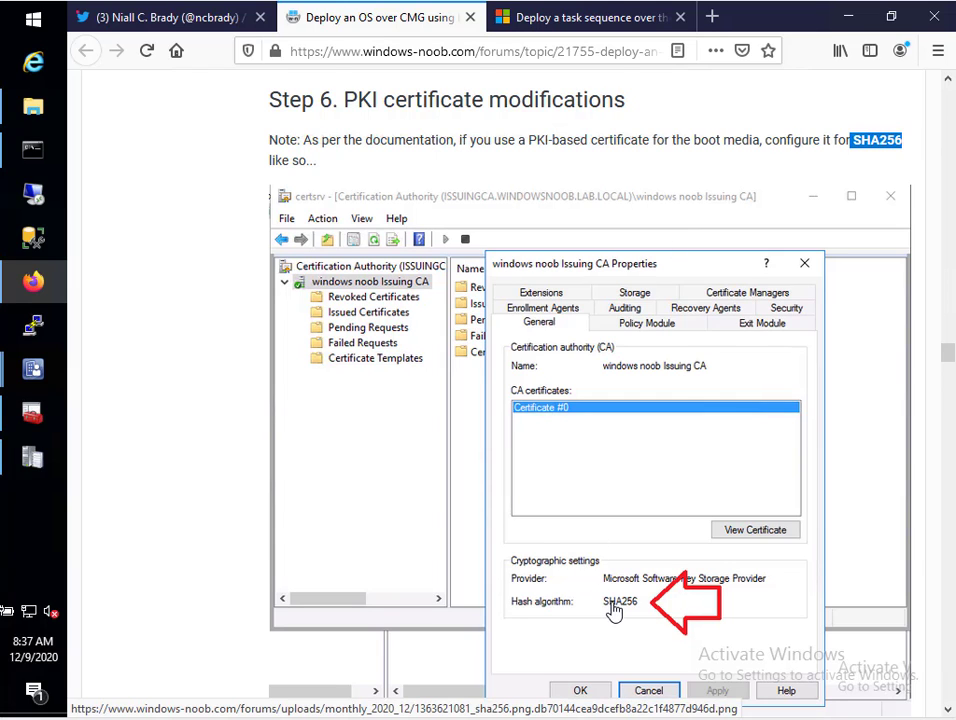
# Scroll on and highlight the Microsoft Enhanced RSA and AES Cryptographic Provider requirement
pyautogui.scroll(-2, 614, 612)
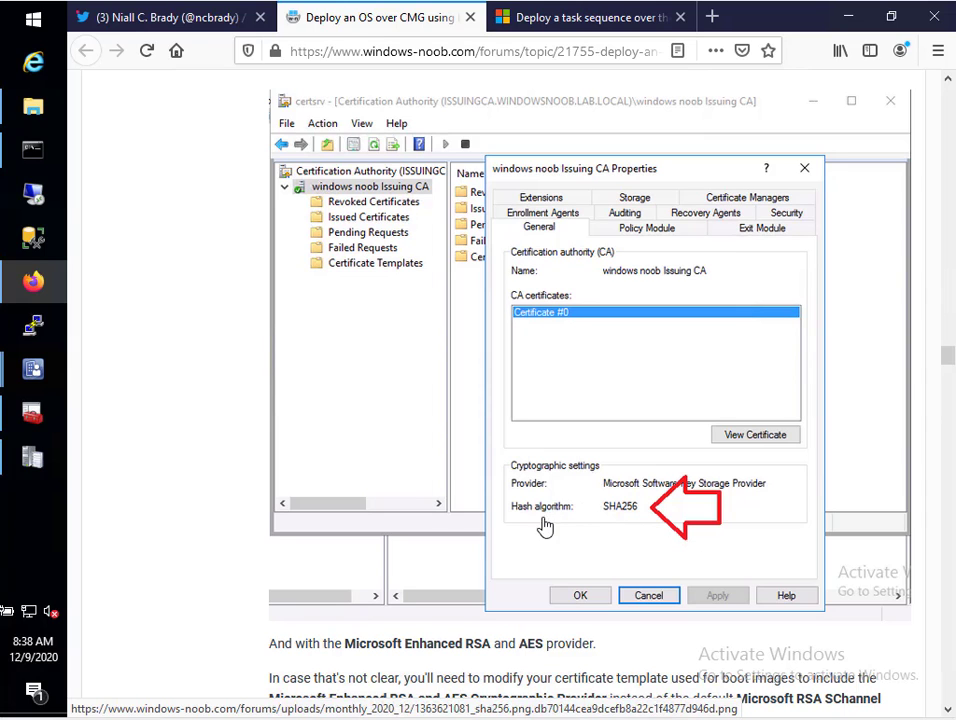
pyautogui.scroll(-3, 519, 566)
pyautogui.scroll(-5, 274, 546)
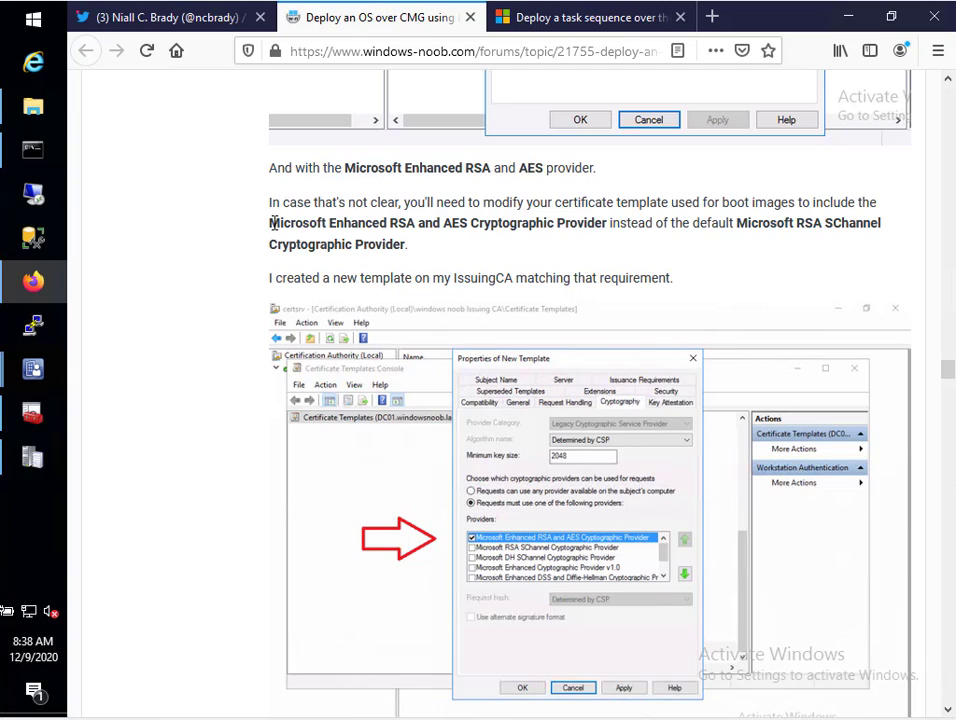
pyautogui.moveTo(272, 222); pyautogui.dragTo(610, 221)
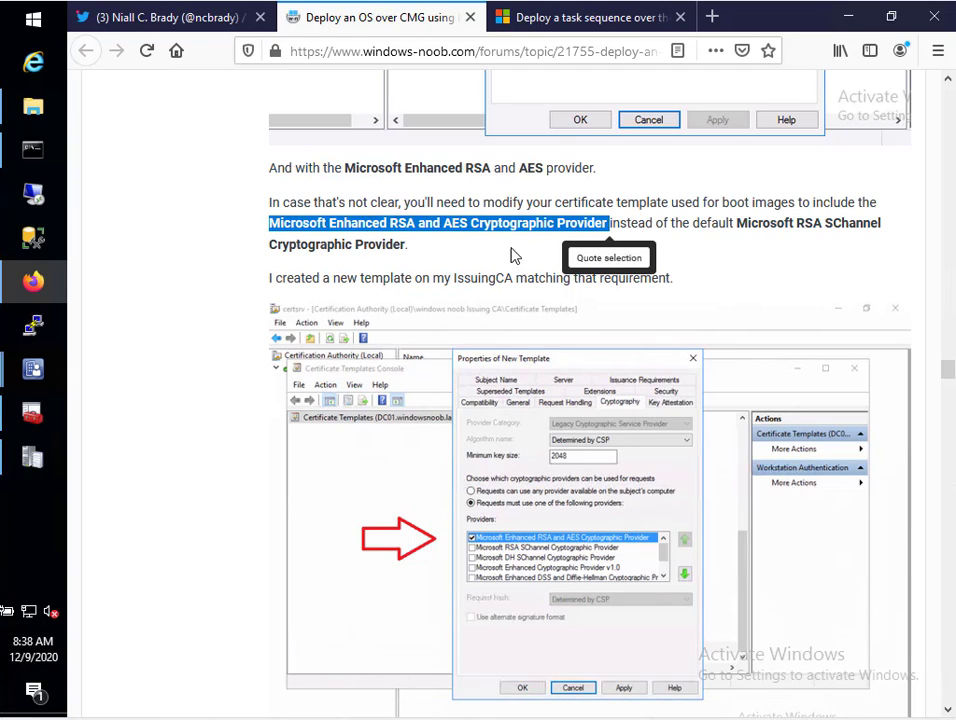
pyautogui.moveTo(33, 369)
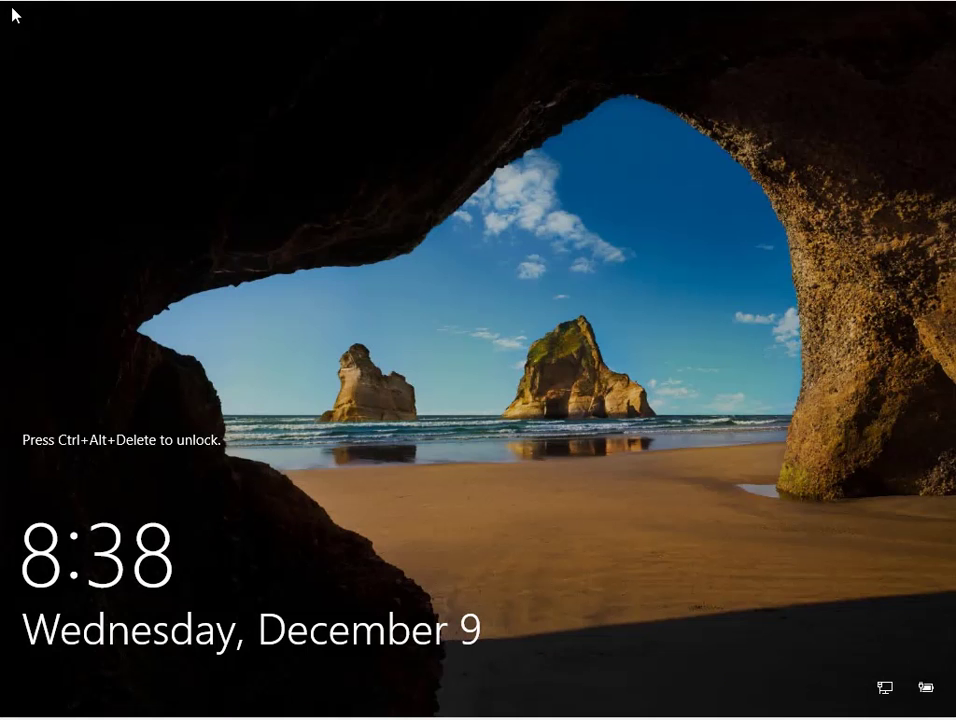
# Sign in to the locked server with the account password
pyautogui.hotkey('ctrl', 'alt', 'Delete')
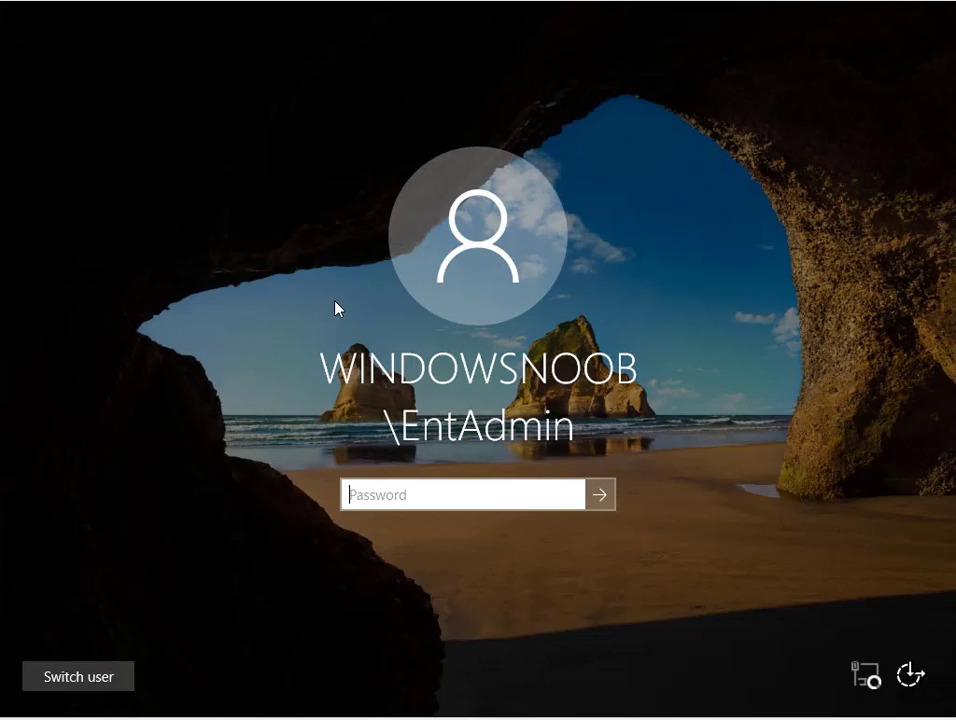
pyautogui.write('P@ssw0rd')
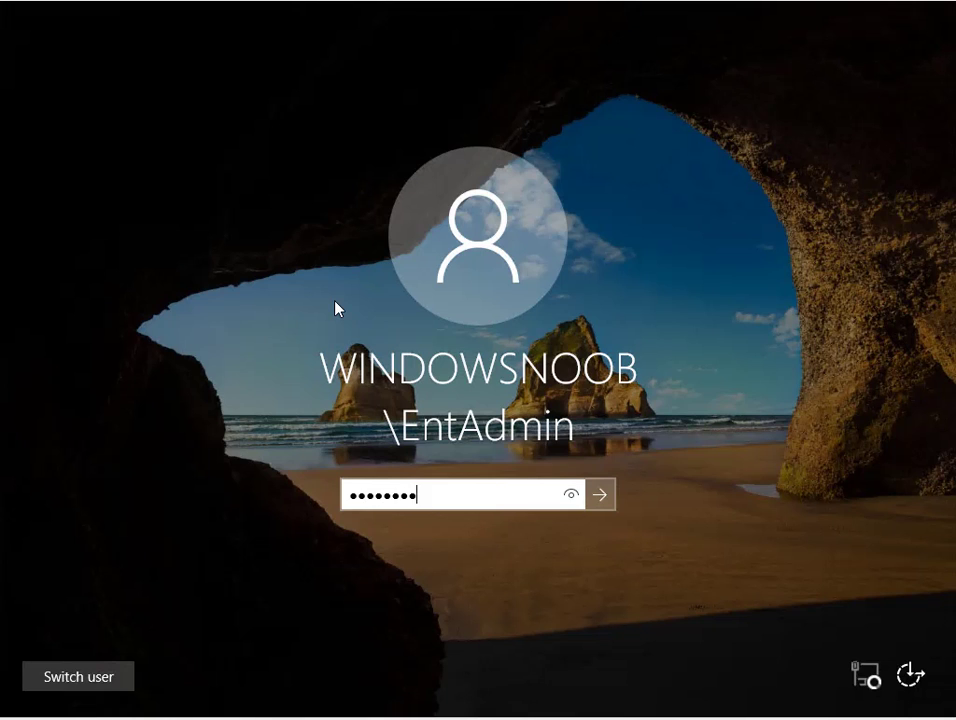
pyautogui.press('Return')
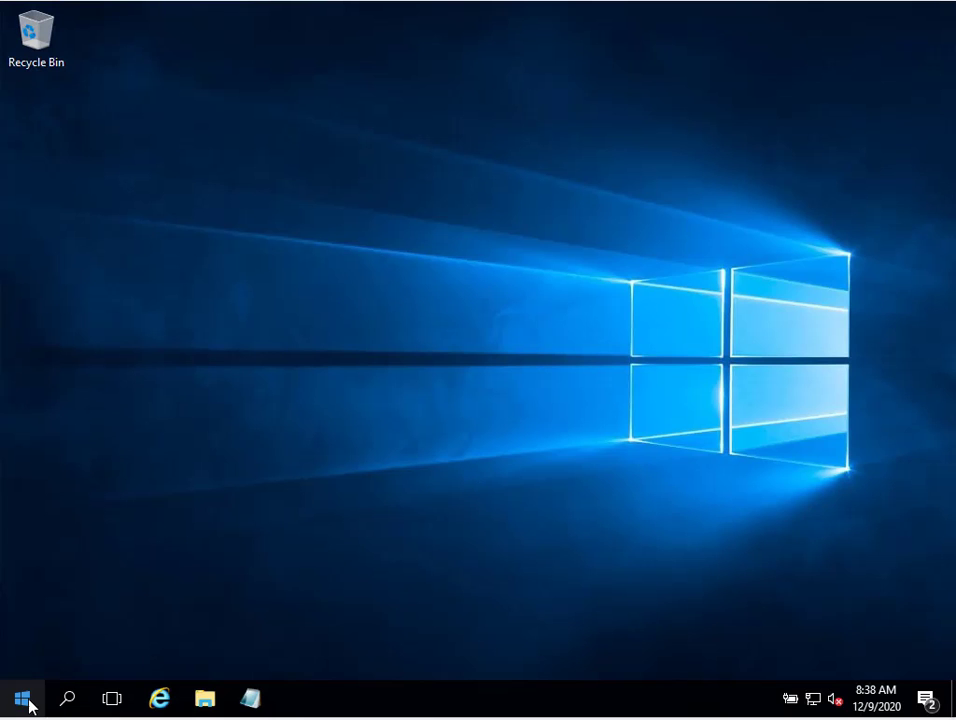
# Launch pkiview.msc from the Run box via the Start button's quick menu
pyautogui.click(24, 705)
pyautogui.rightClick(24, 705)
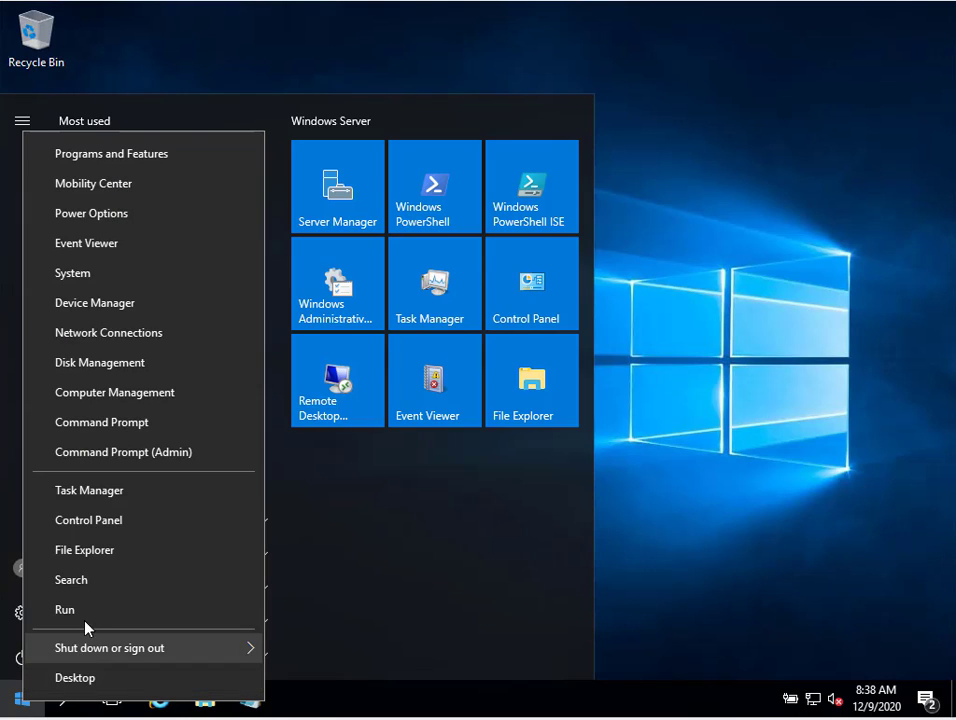
pyautogui.click(90, 612)
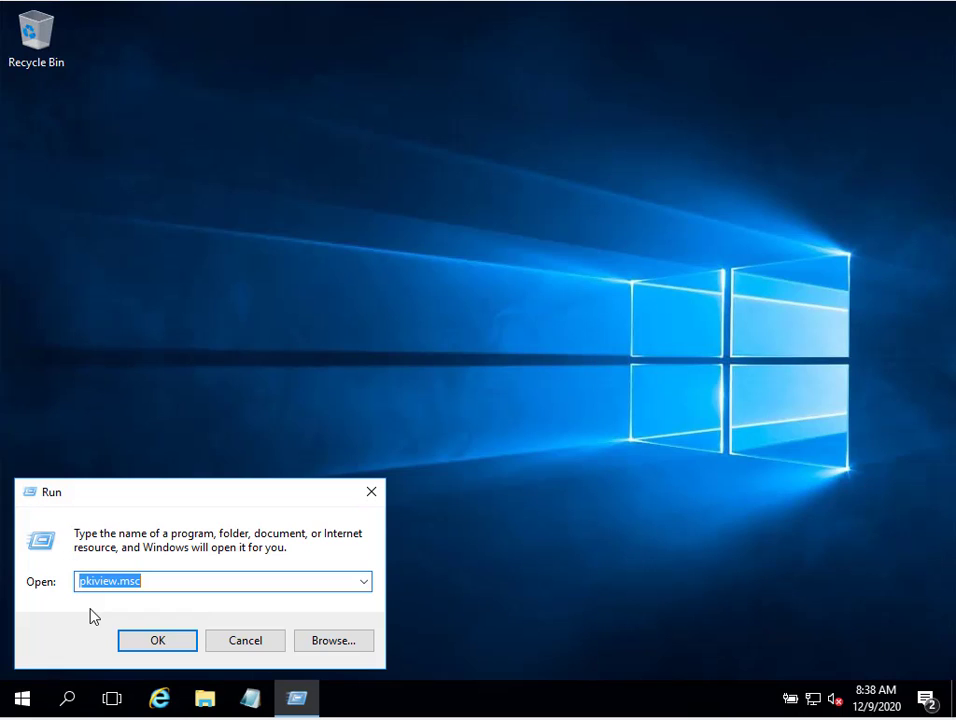
pyautogui.press('Return')
# Expand the Root CA and inspect the Issuing CA's two CDP locations, both expiring
pyautogui.doubleClick(126, 99)
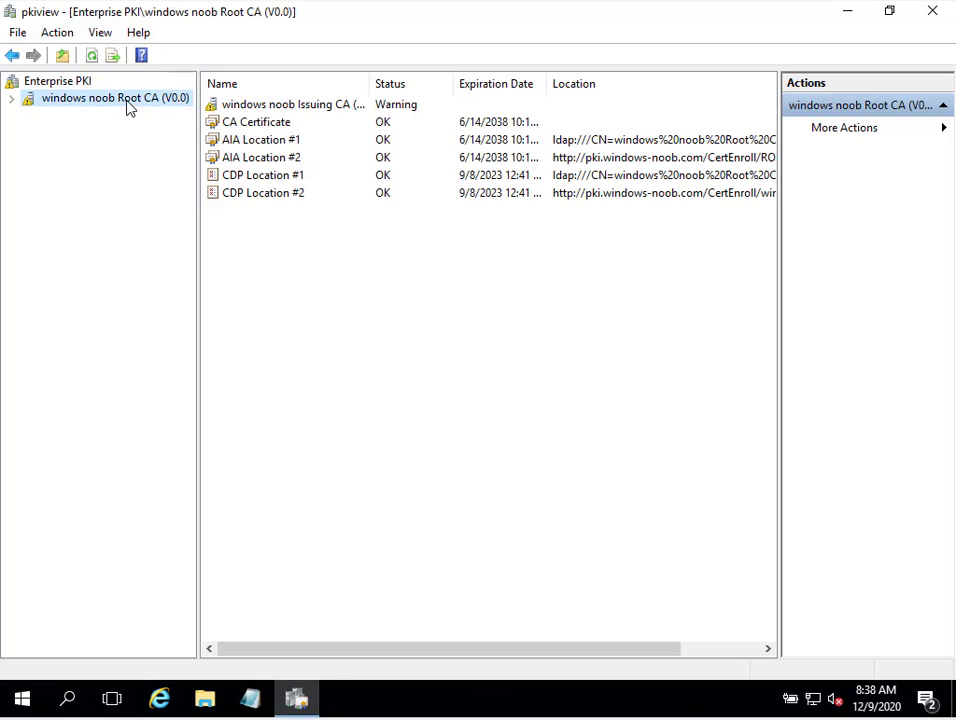
pyautogui.click(79, 114)
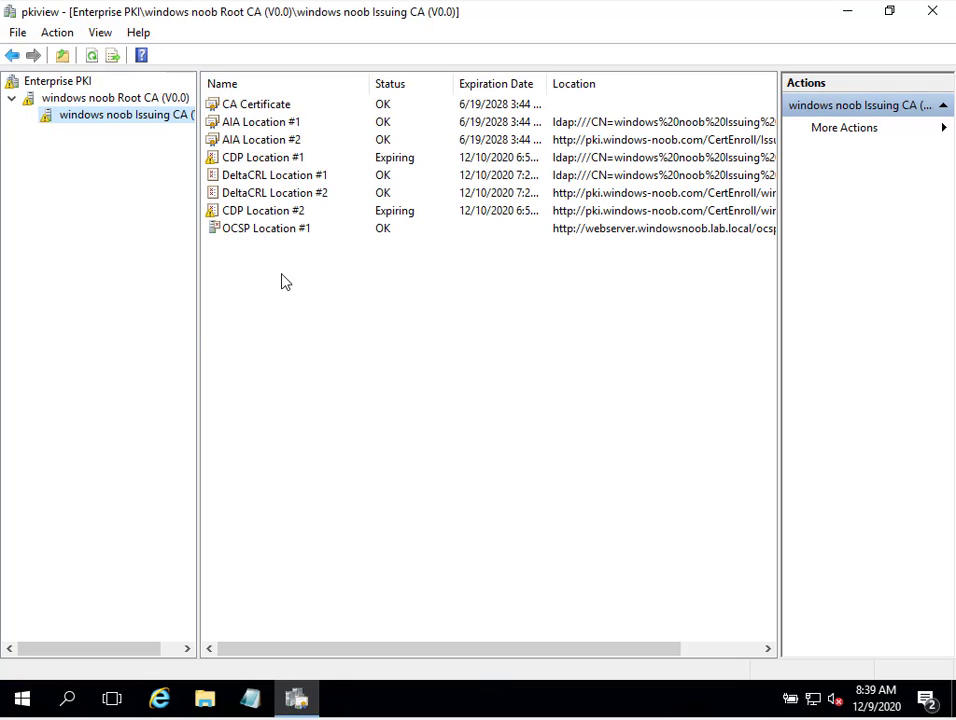
pyautogui.click(293, 163)
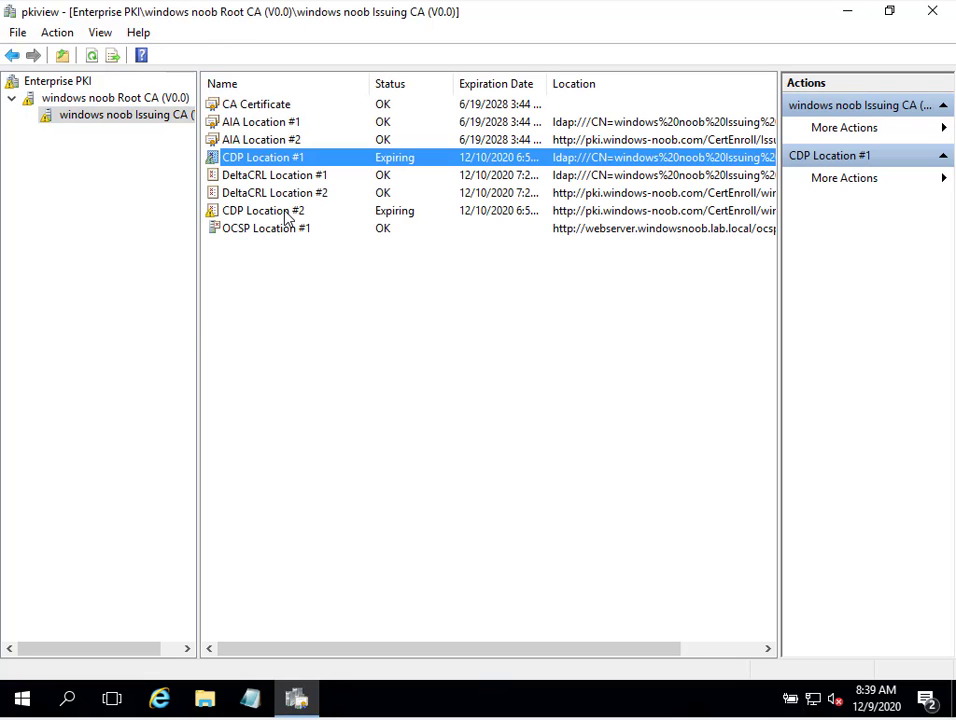
pyautogui.click(288, 212)
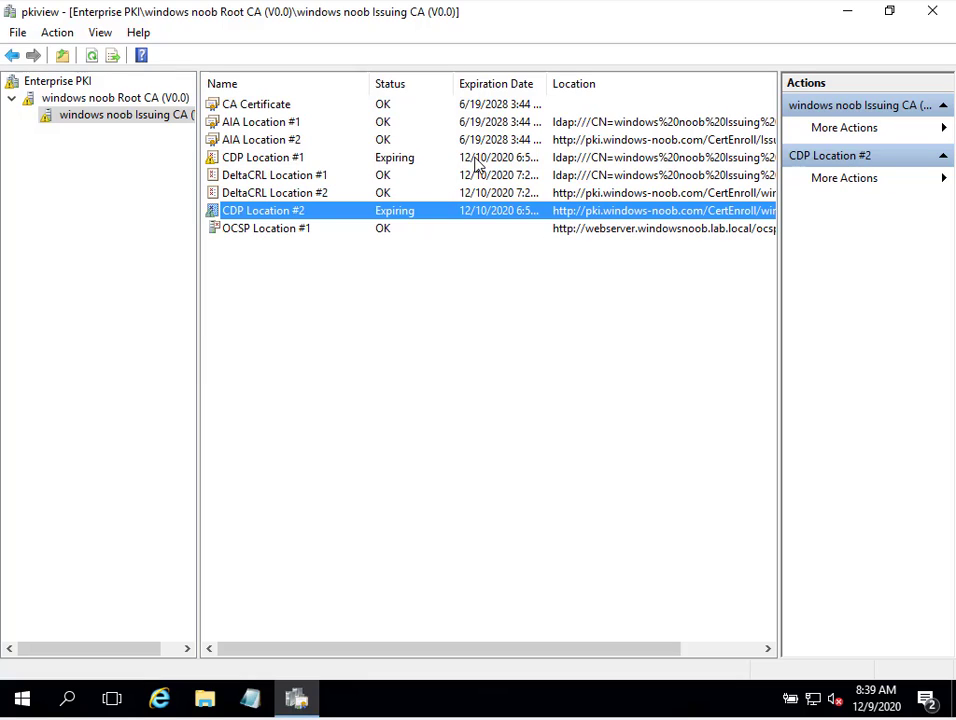
pyautogui.click(309, 163)
pyautogui.click(316, 210)
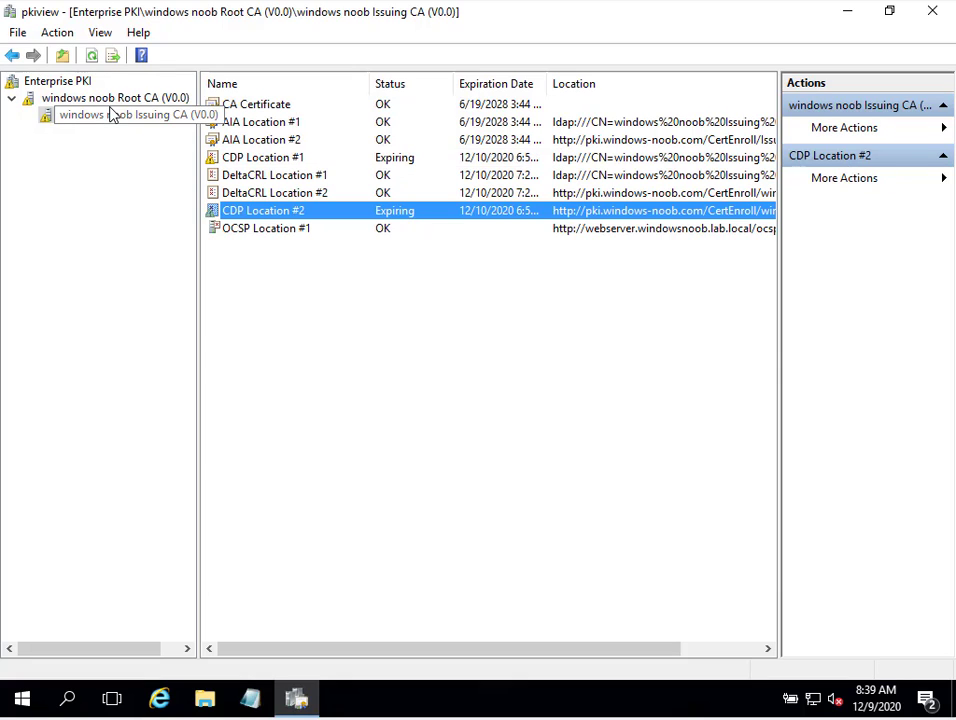
# Return to the top-level Enterprise PKI node and bring up its context menu
pyautogui.click(80, 90)
pyautogui.click(78, 84)
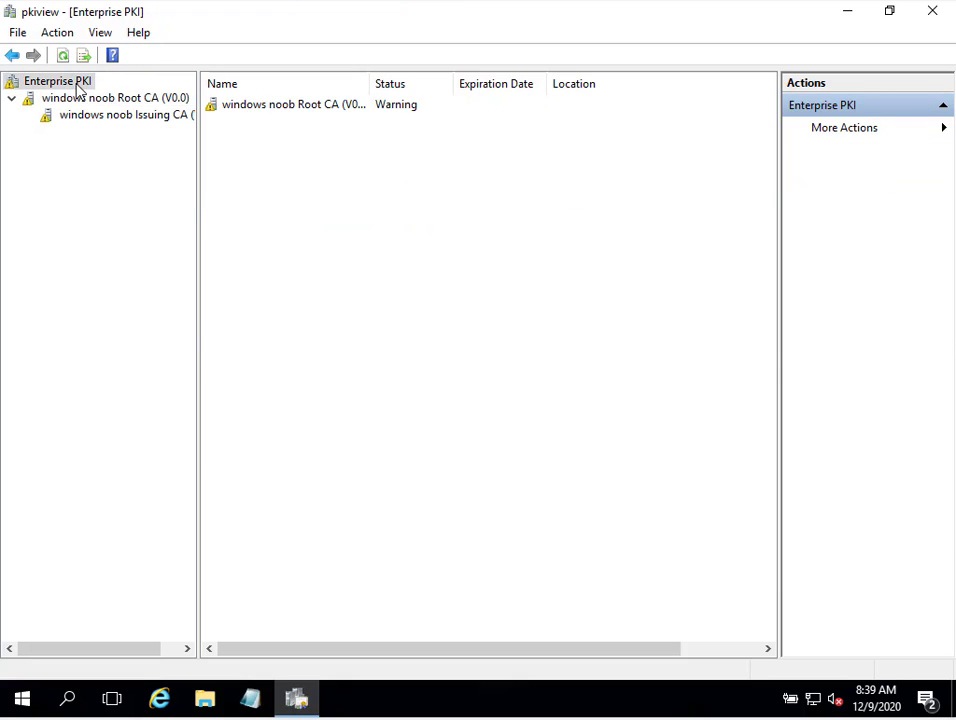
pyautogui.rightClick(78, 86)
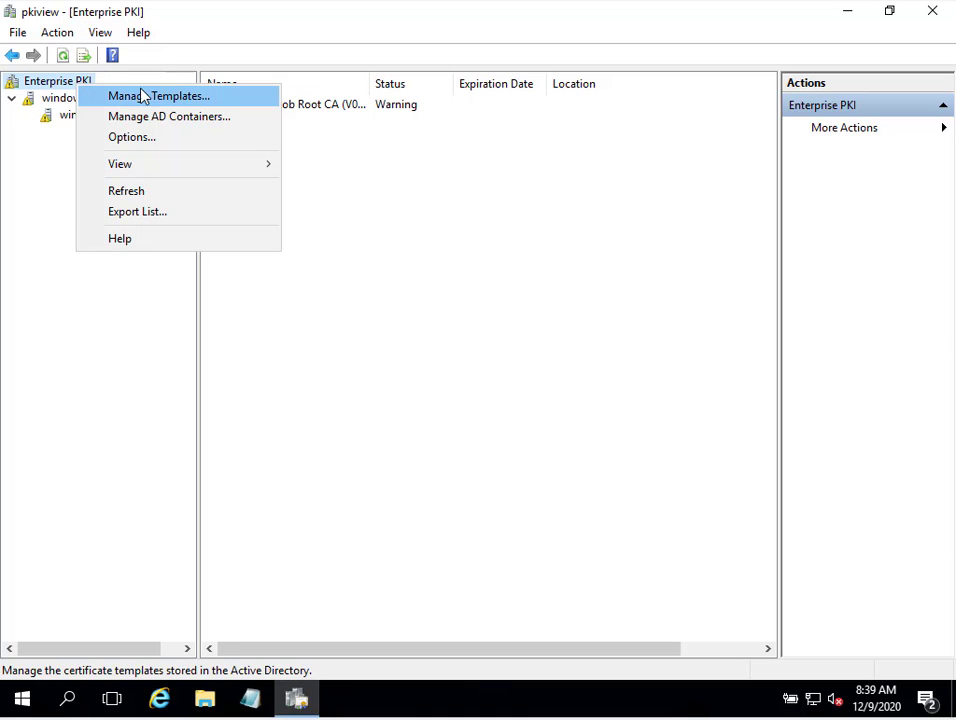
# Open Manage Templates and stretch the Certificate Templates Console to full height
pyautogui.click(191, 100)
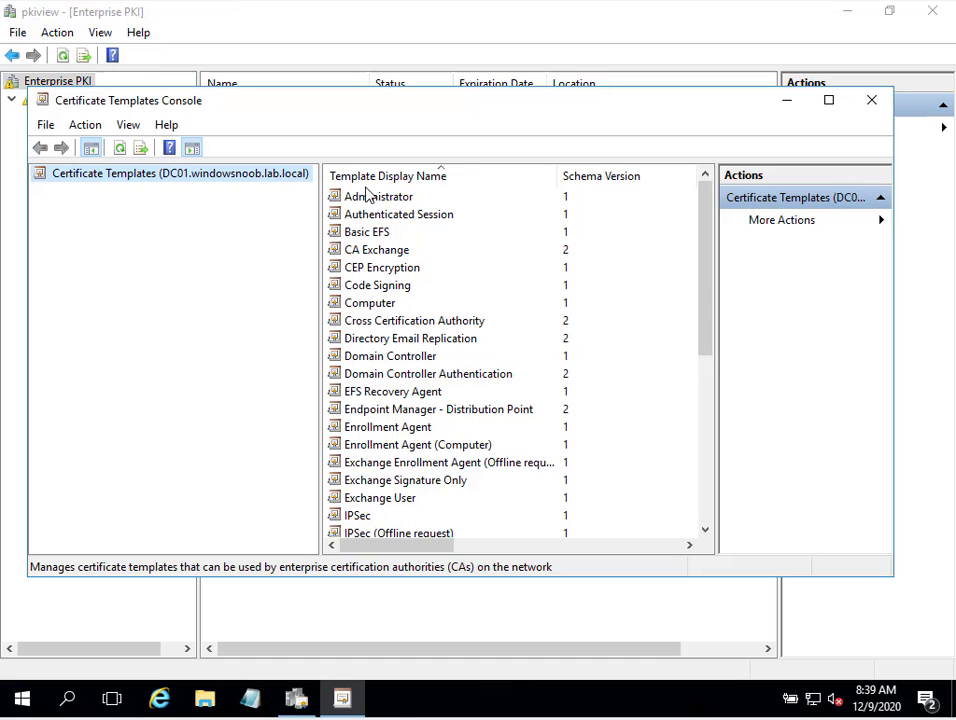
pyautogui.doubleClick(402, 94)
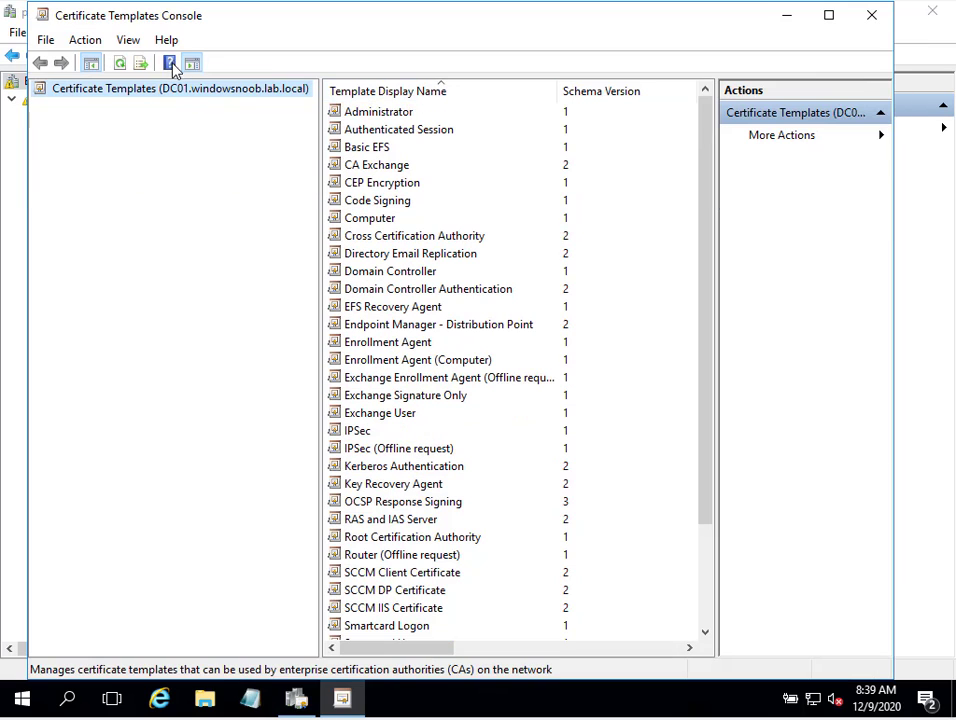
pyautogui.doubleClick(312, 18)
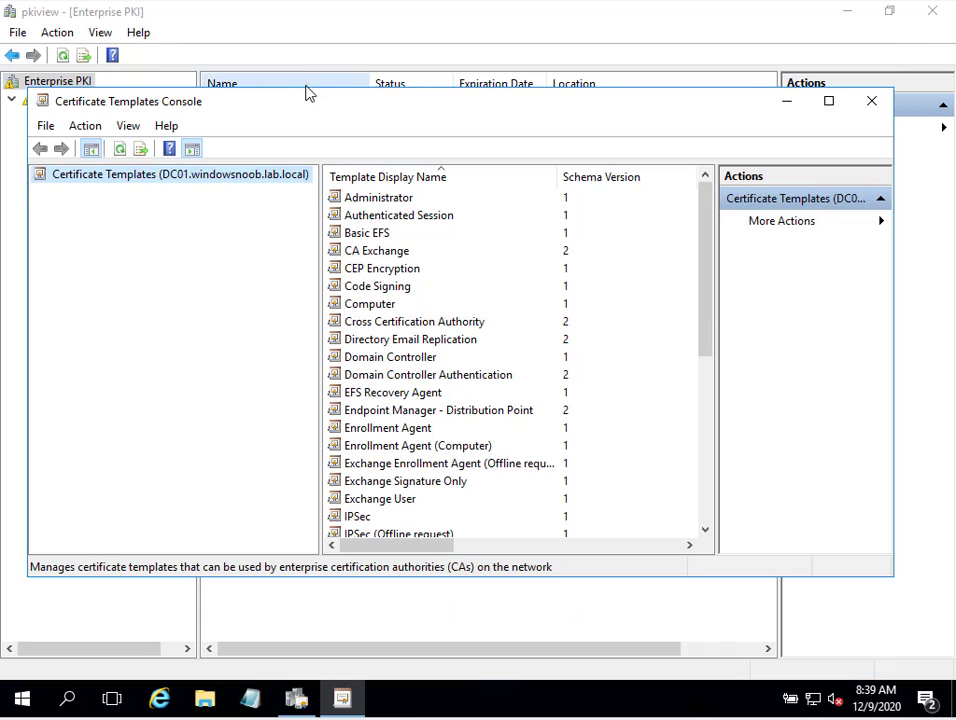
pyautogui.doubleClick(307, 90)
pyautogui.scroll(-3, 496, 300)
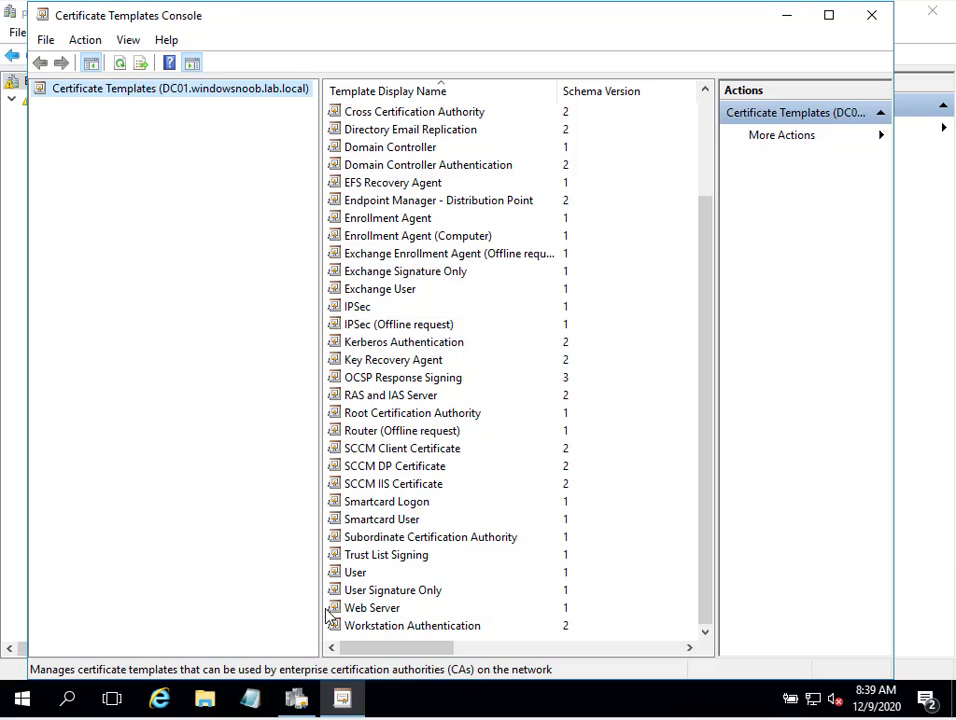
# Duplicate the Workstation Authentication template
pyautogui.click(431, 625)
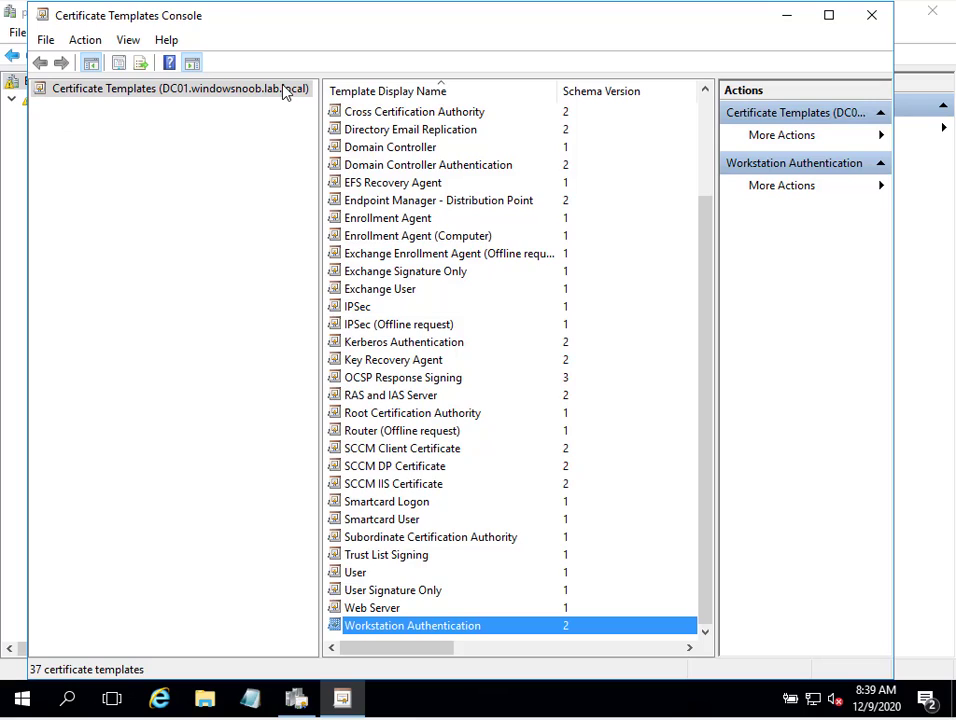
pyautogui.rightClick(372, 636)
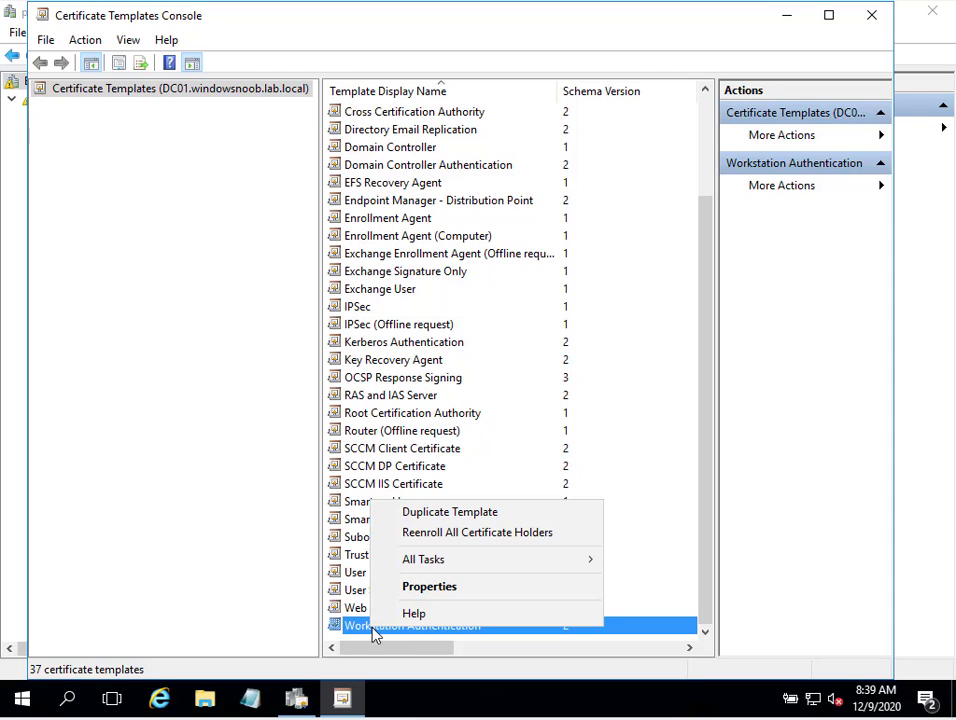
pyautogui.click(455, 637)
pyautogui.rightClick(453, 636)
pyautogui.click(533, 519)
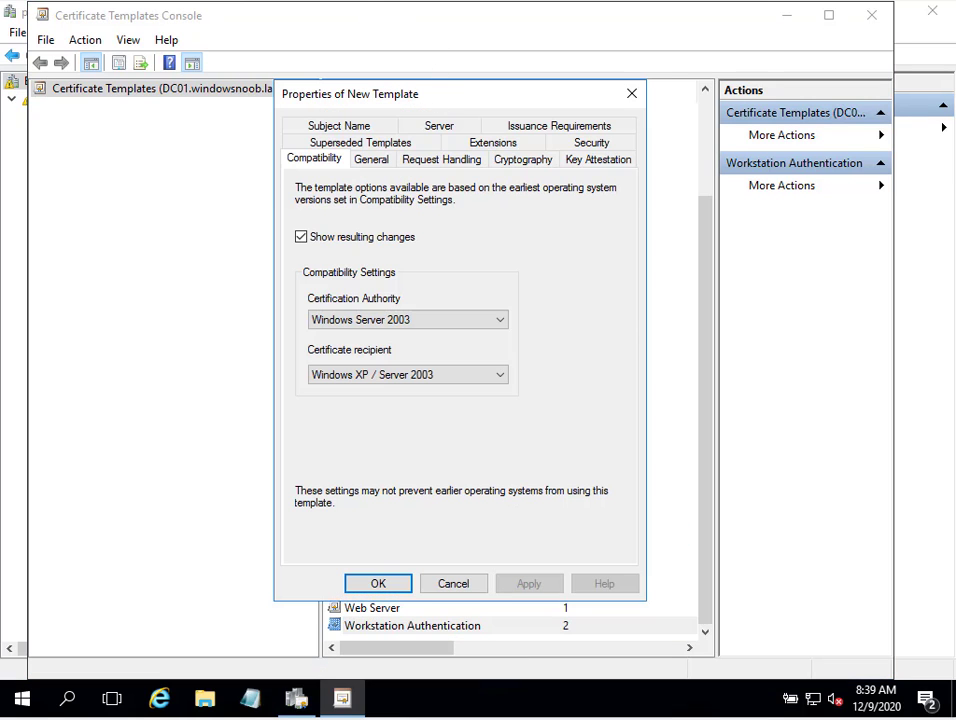
# Enter the display name Cloud Management Gateway certificate template and edit the validity period
pyautogui.moveTo(453, 105); pyautogui.dragTo(337, 125)
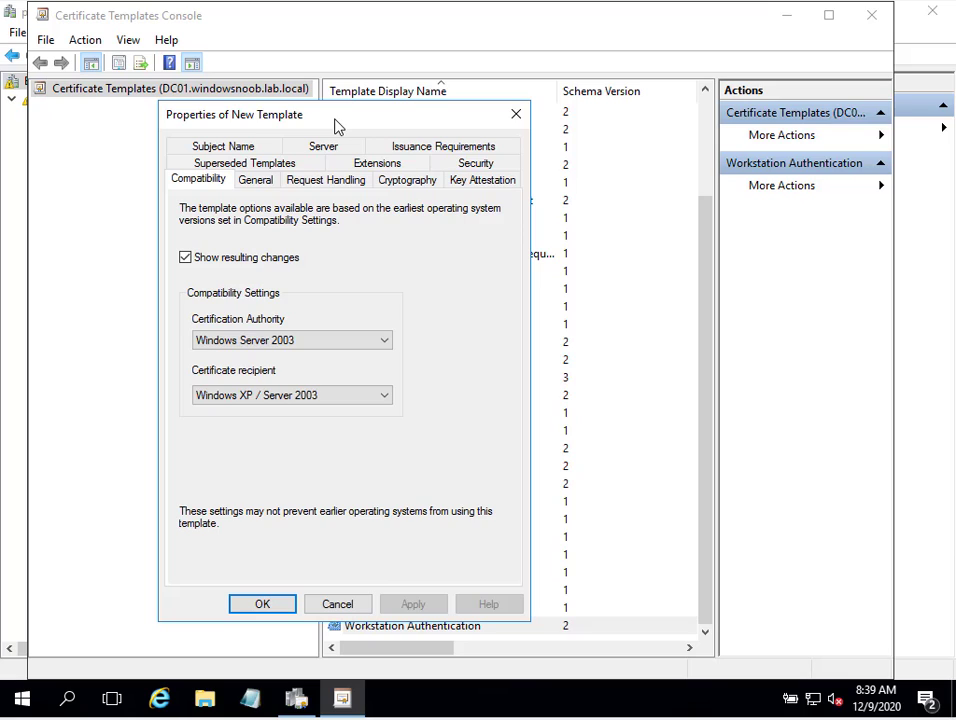
pyautogui.click(255, 181)
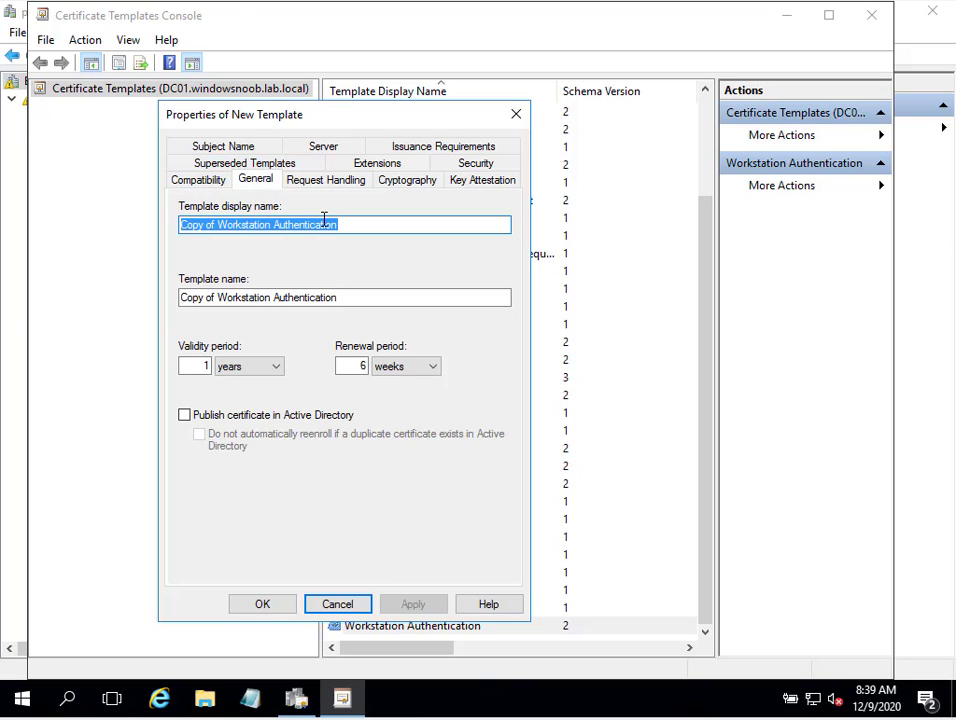
pyautogui.write('CM')
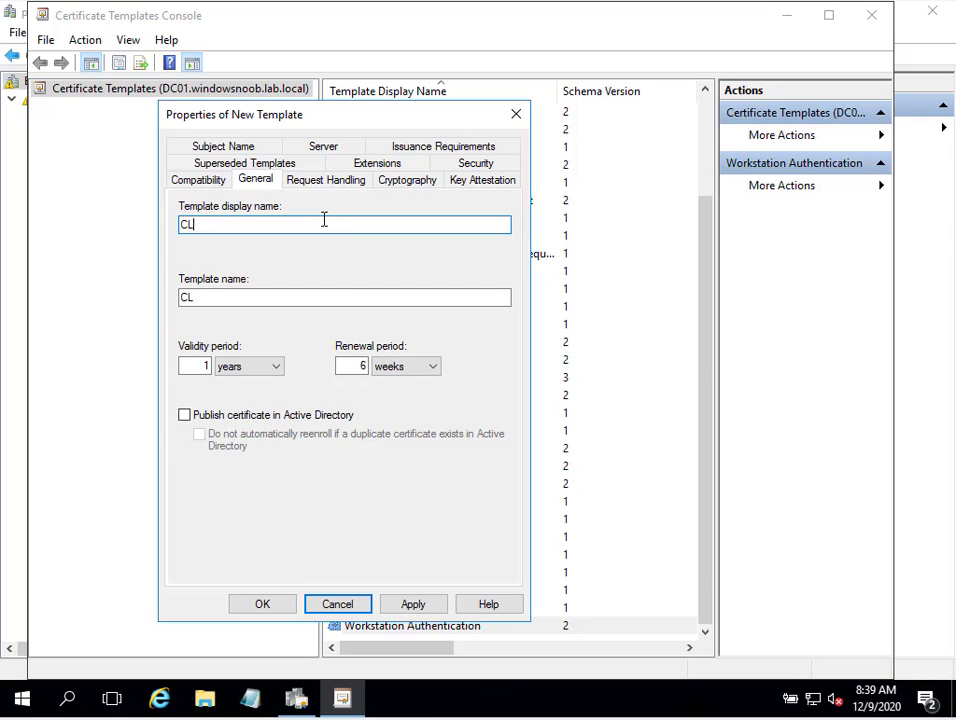
pyautogui.press('BackSpace')
pyautogui.press('BackSpace')
pyautogui.press('BackSpace')
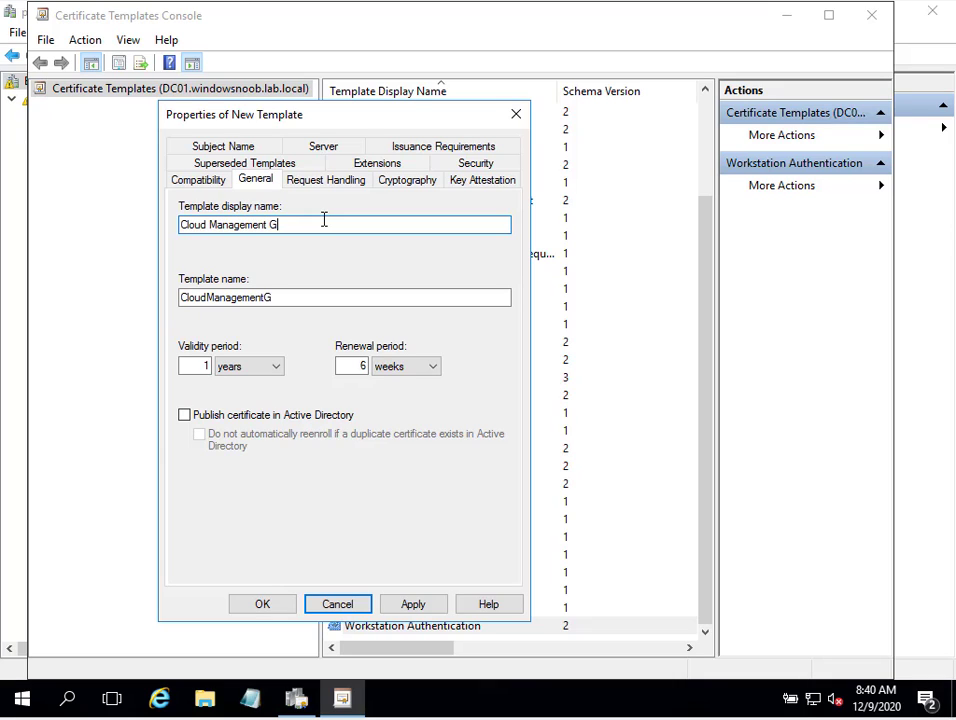
pyautogui.write('way certif')
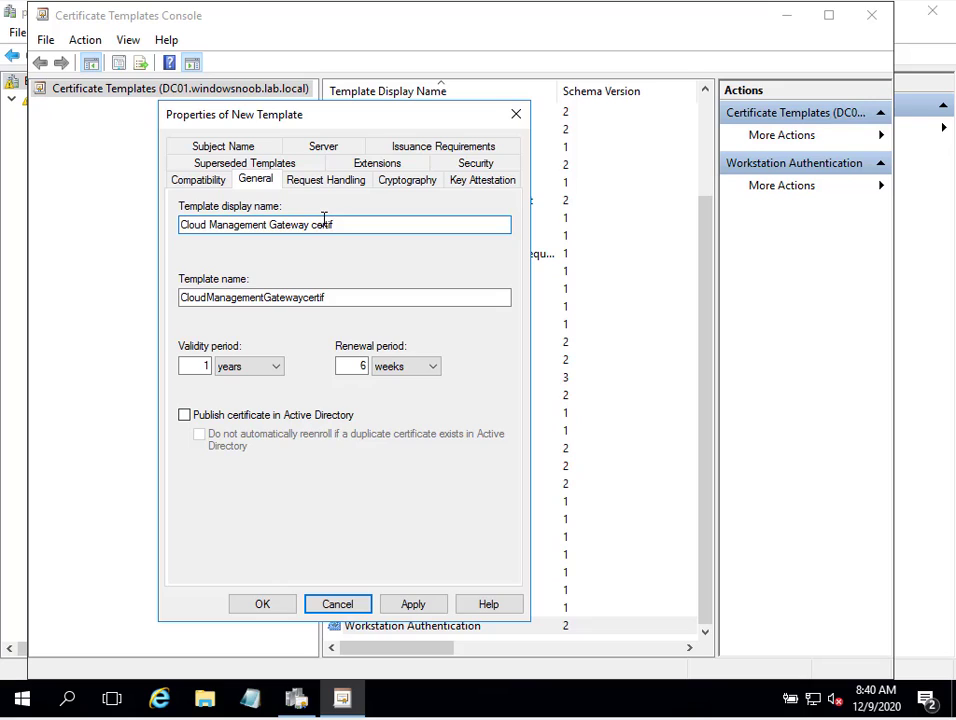
pyautogui.write('ciatecate template')
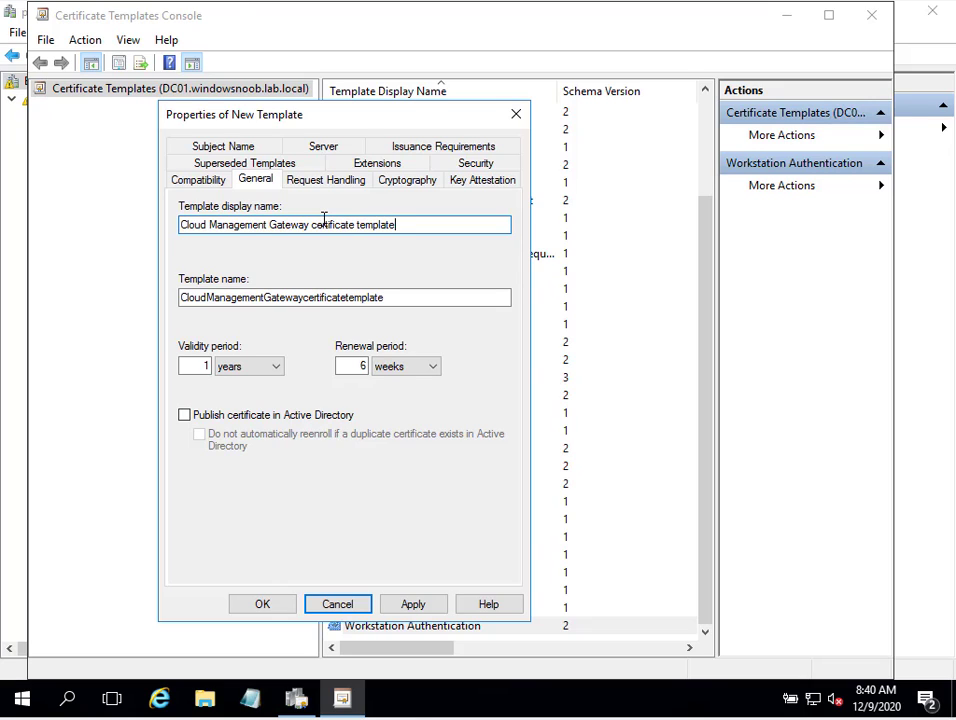
pyautogui.doubleClick(207, 366)
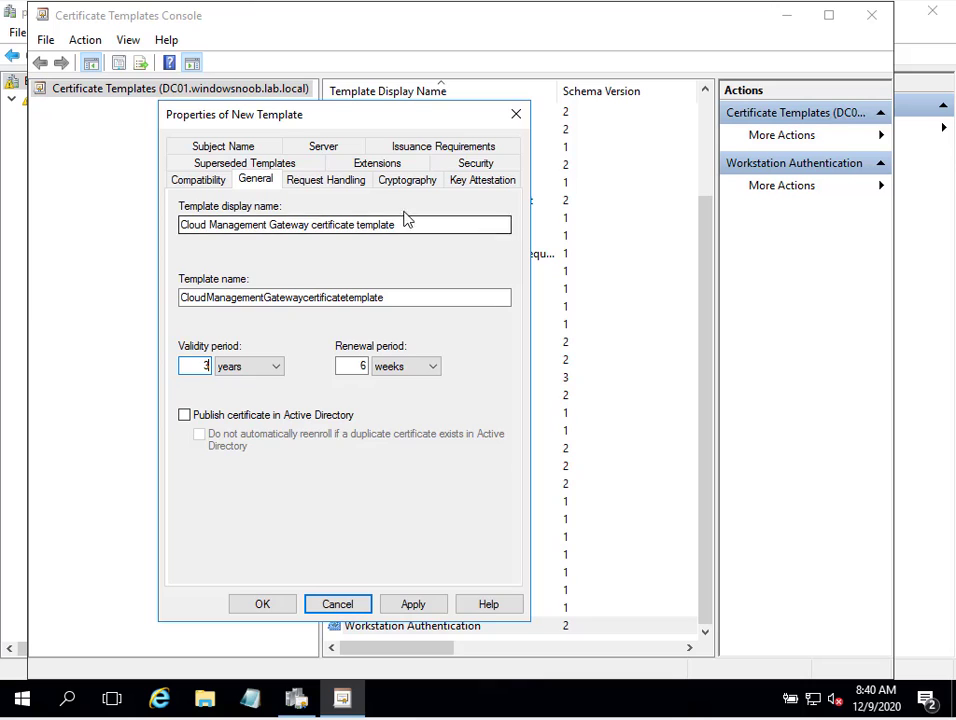
pyautogui.click(325, 182)
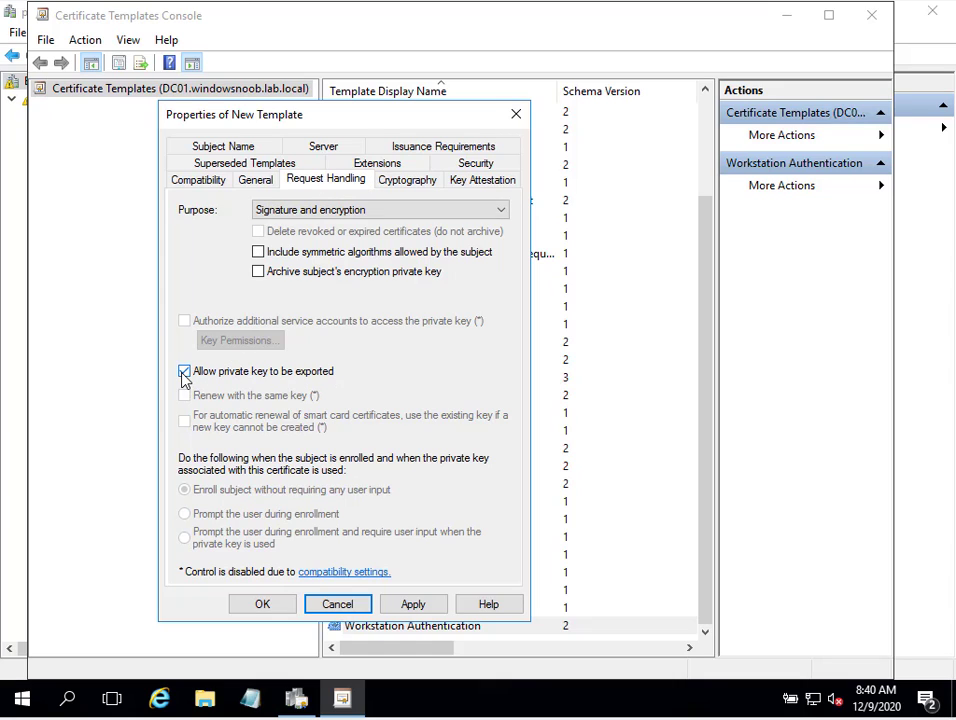
# Restrict requests to the Microsoft Enhanced RSA and AES Cryptographic Provider only, moved to the top
pyautogui.click(410, 183)
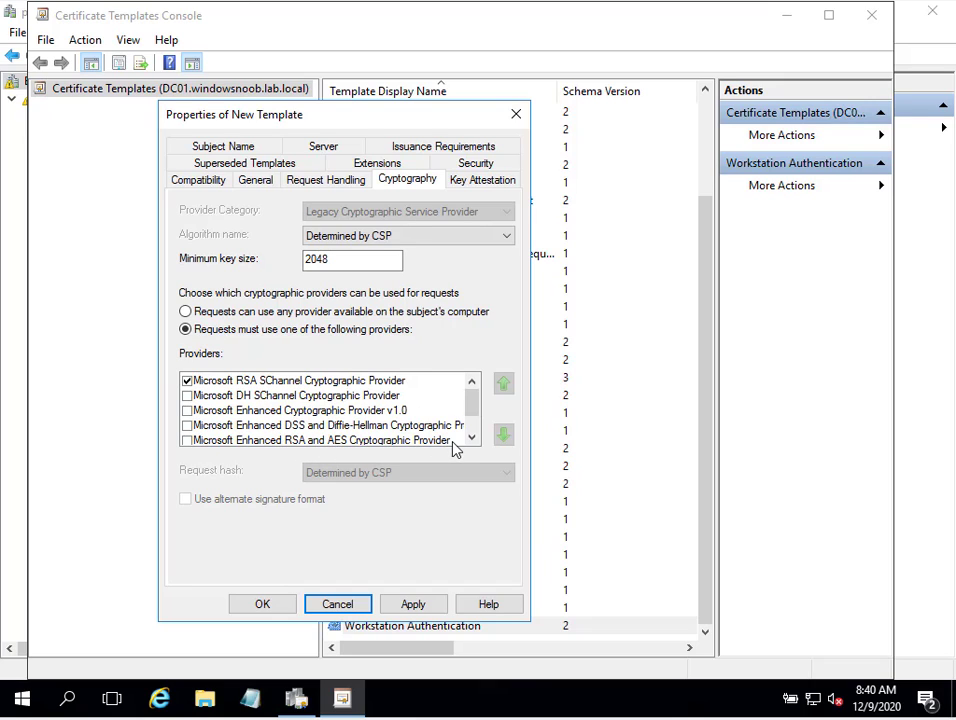
pyautogui.click(416, 446)
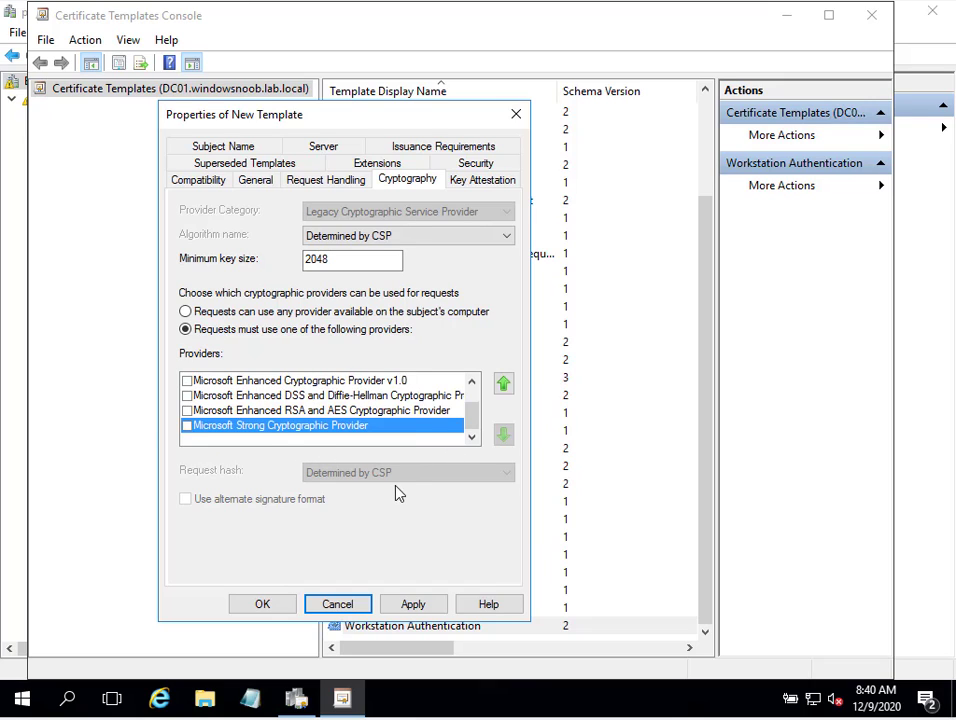
pyautogui.click(239, 413)
pyautogui.click(186, 411)
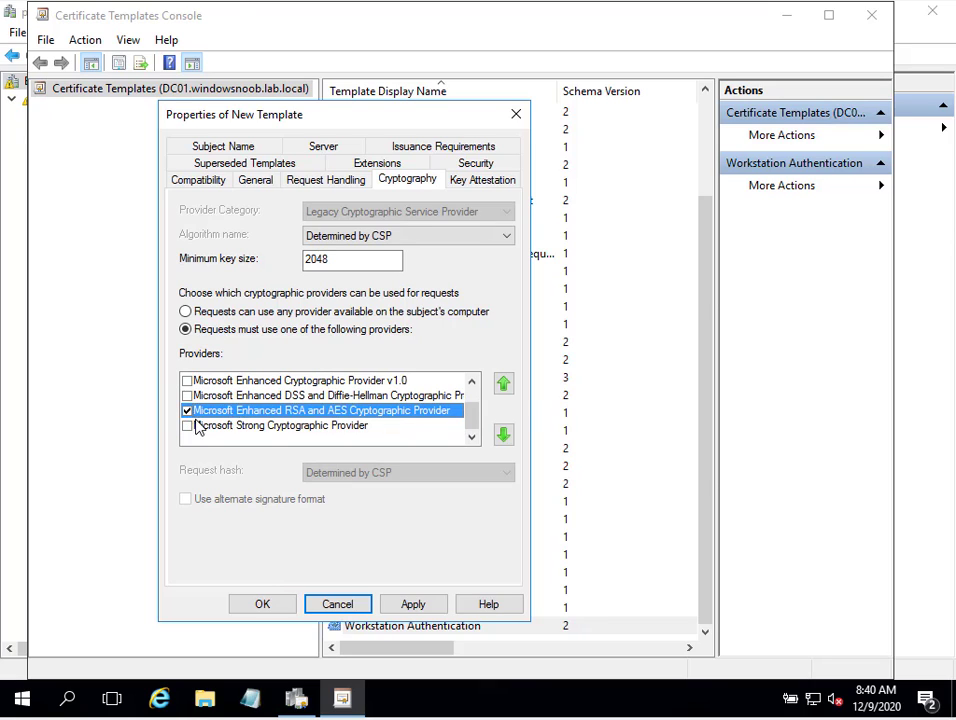
pyautogui.moveTo(472, 418); pyautogui.dragTo(474, 402)
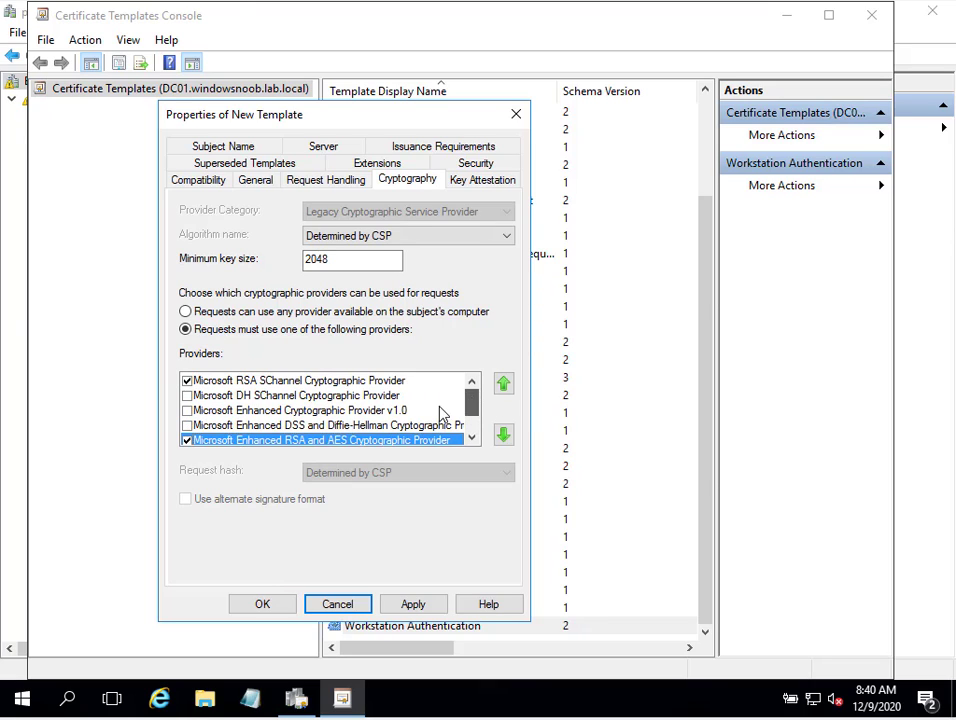
pyautogui.click(503, 384)
pyautogui.click(503, 384)
pyautogui.click(503, 384)
pyautogui.click(503, 384)
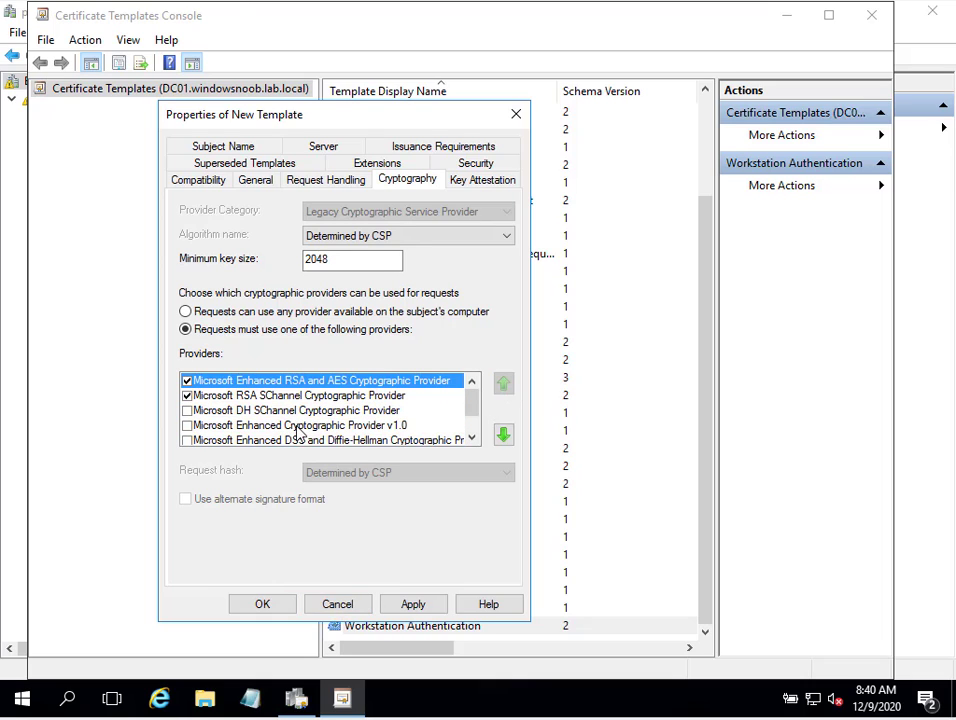
pyautogui.click(187, 396)
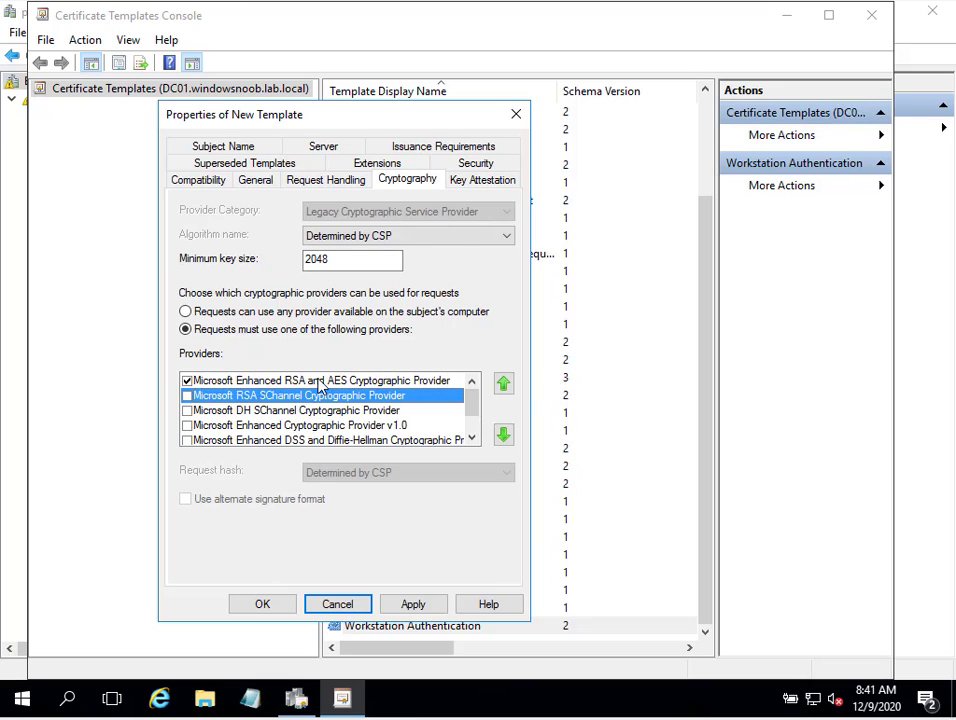
pyautogui.click(361, 183)
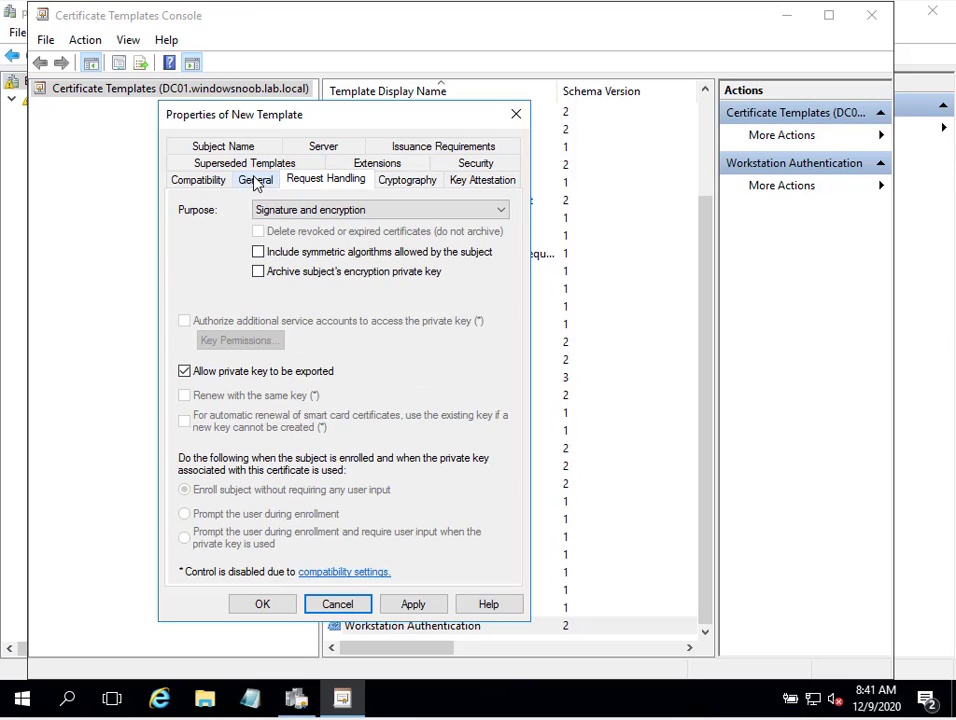
pyautogui.click(256, 181)
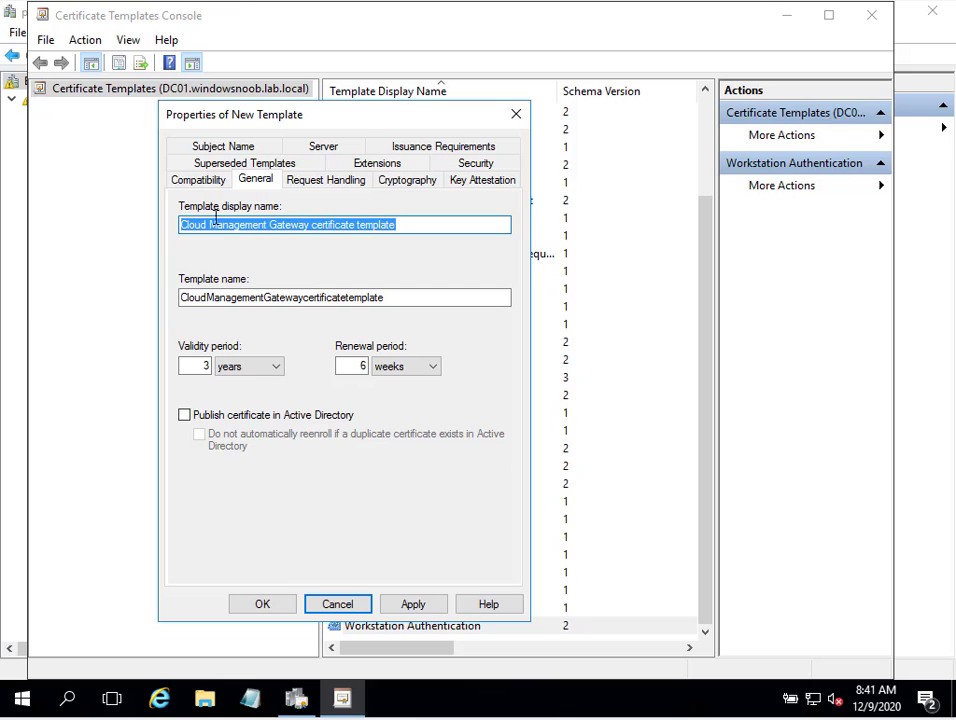
# On Security, replace Domain Computers with SCCM IIS Servers and allow it Enroll
pyautogui.click(476, 165)
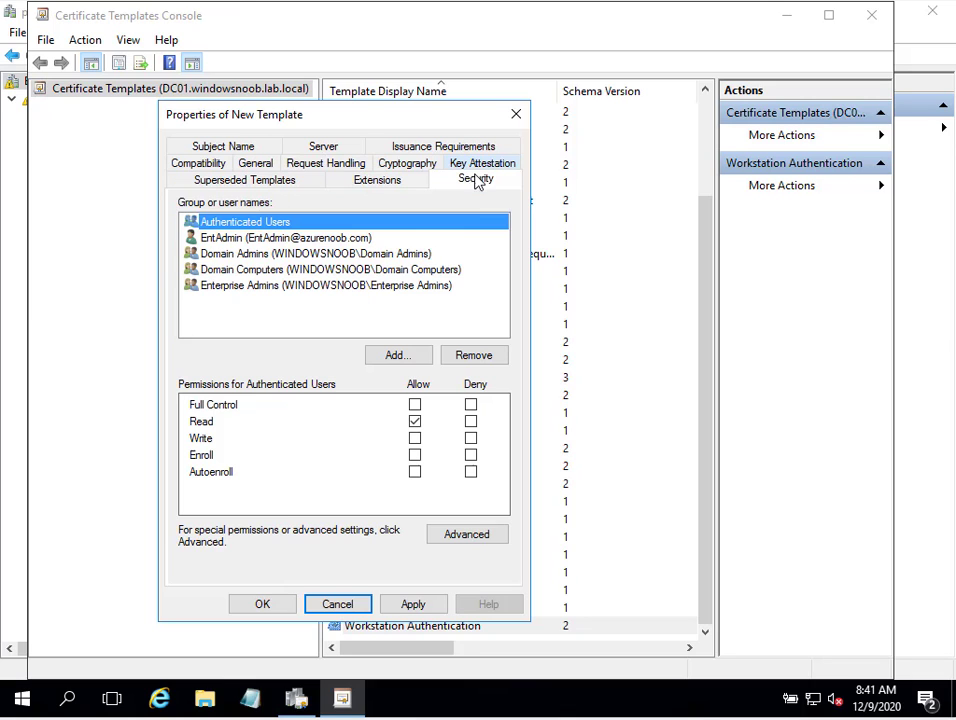
pyautogui.click(405, 270)
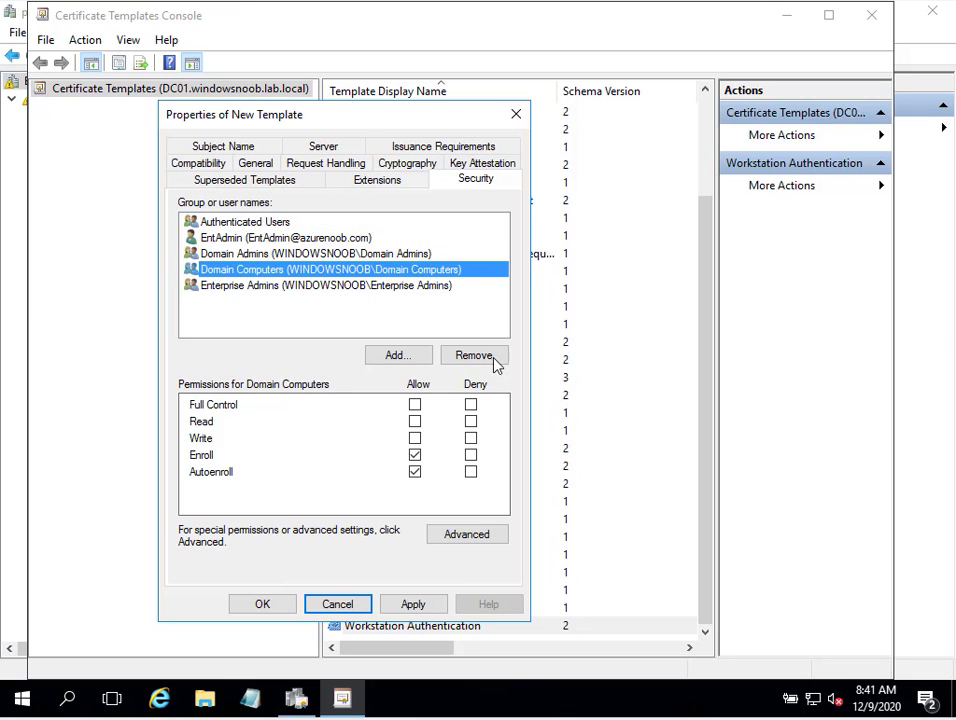
pyautogui.click(490, 358)
pyautogui.click(397, 356)
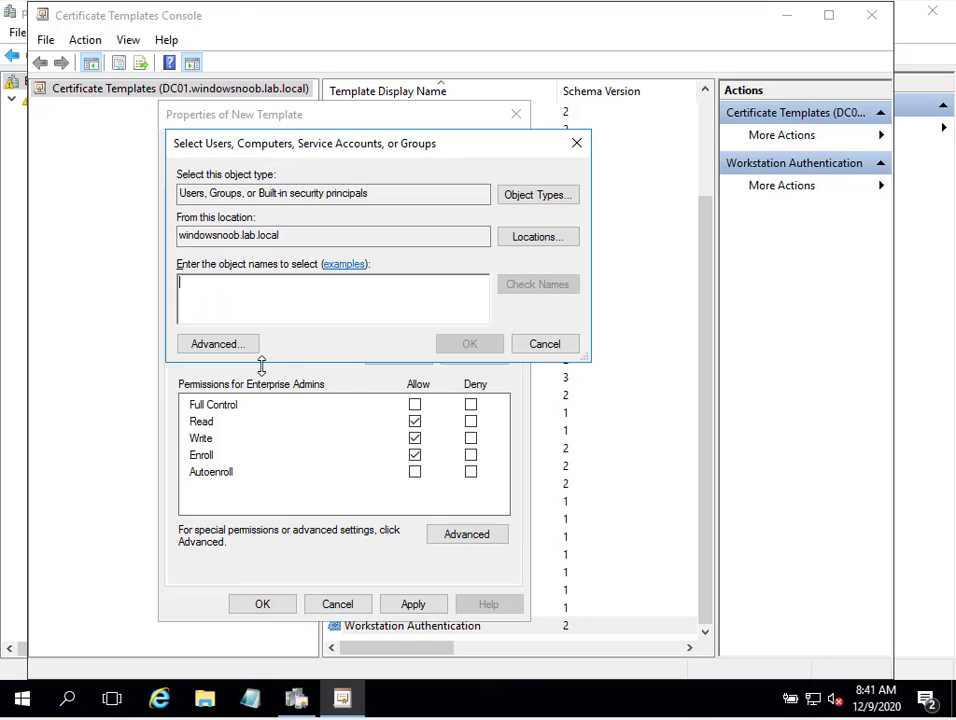
pyautogui.write('s')
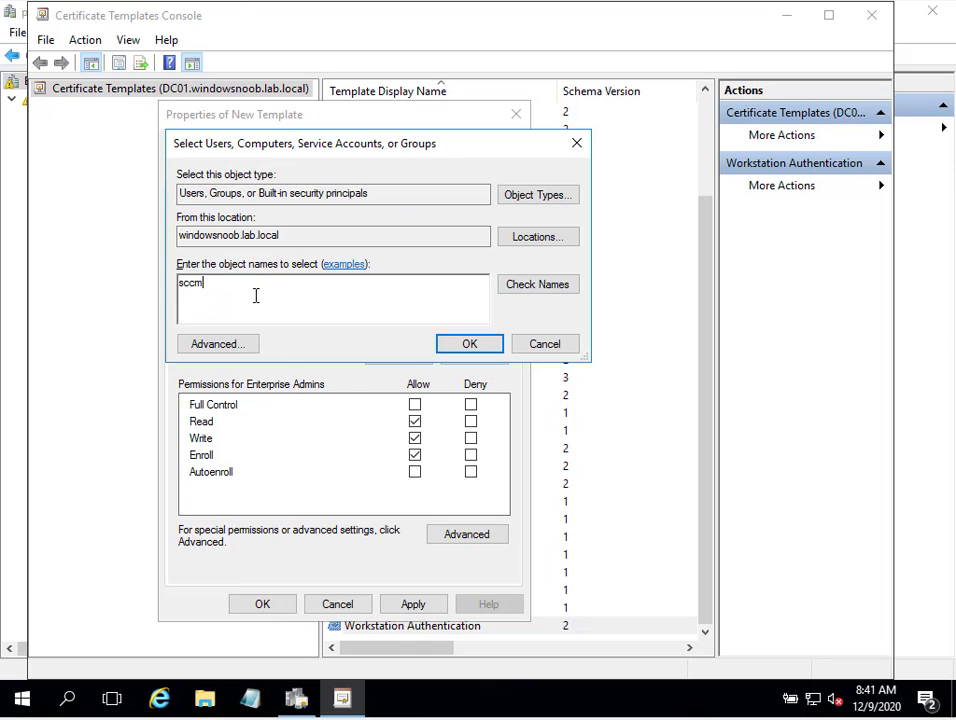
pyautogui.write('ccm')
pyautogui.click(540, 287)
pyautogui.click(469, 344)
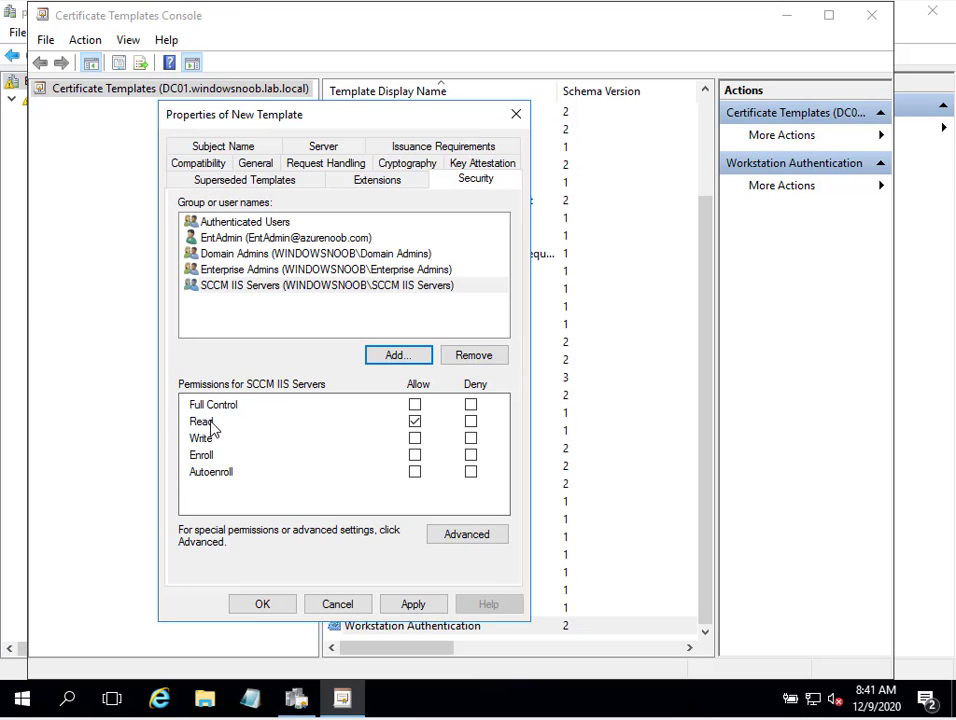
pyautogui.click(414, 455)
# Apply and save the new template with OK, then minimize the templates console
pyautogui.click(422, 604)
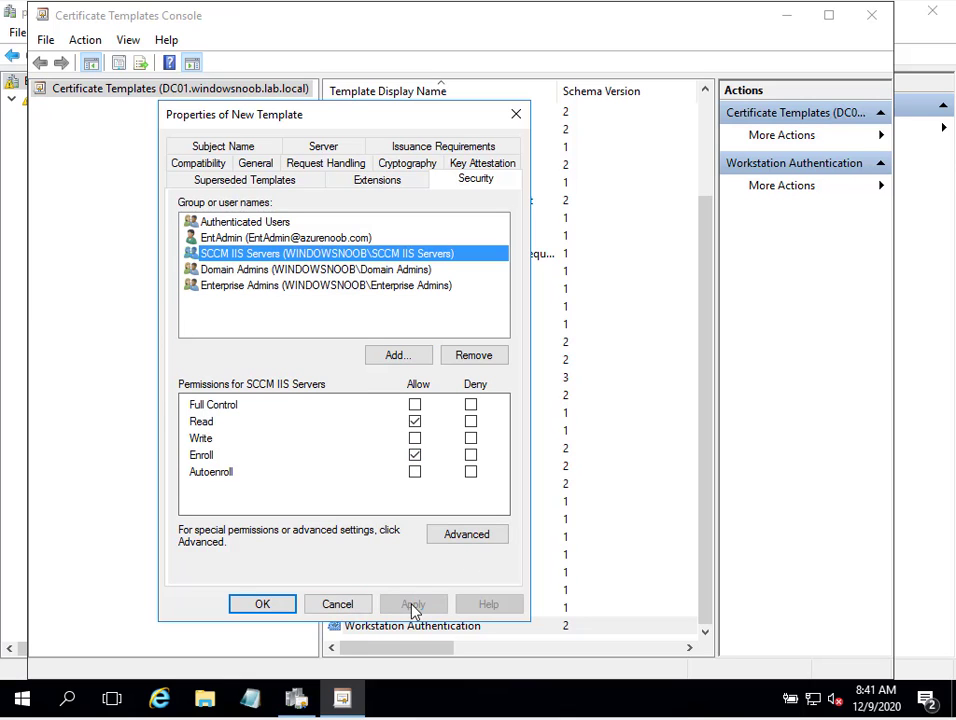
pyautogui.click(262, 604)
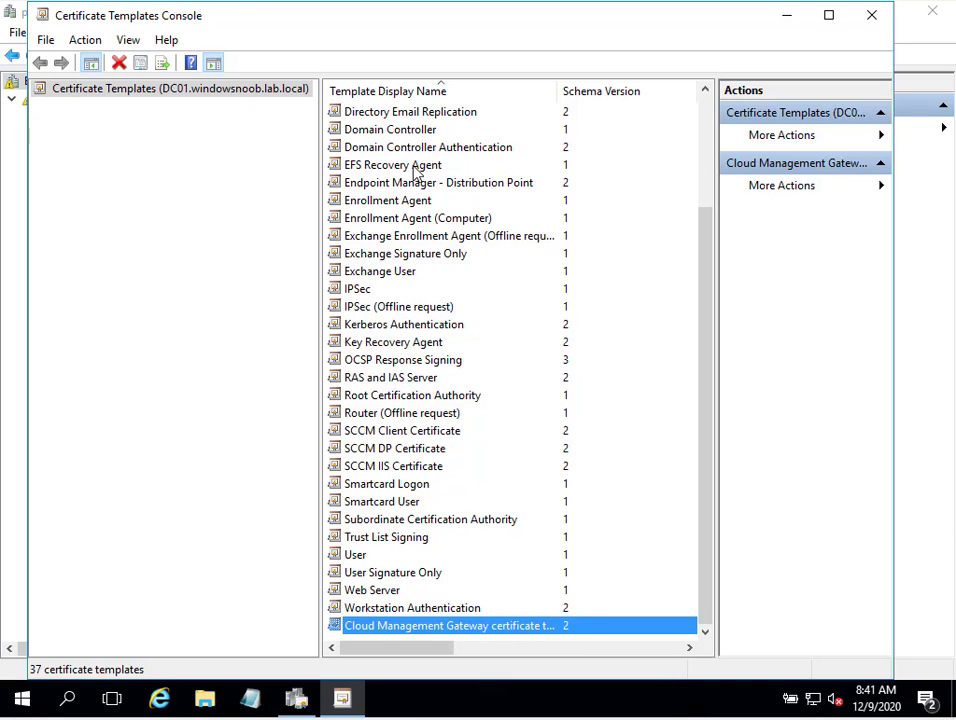
pyautogui.click(787, 17)
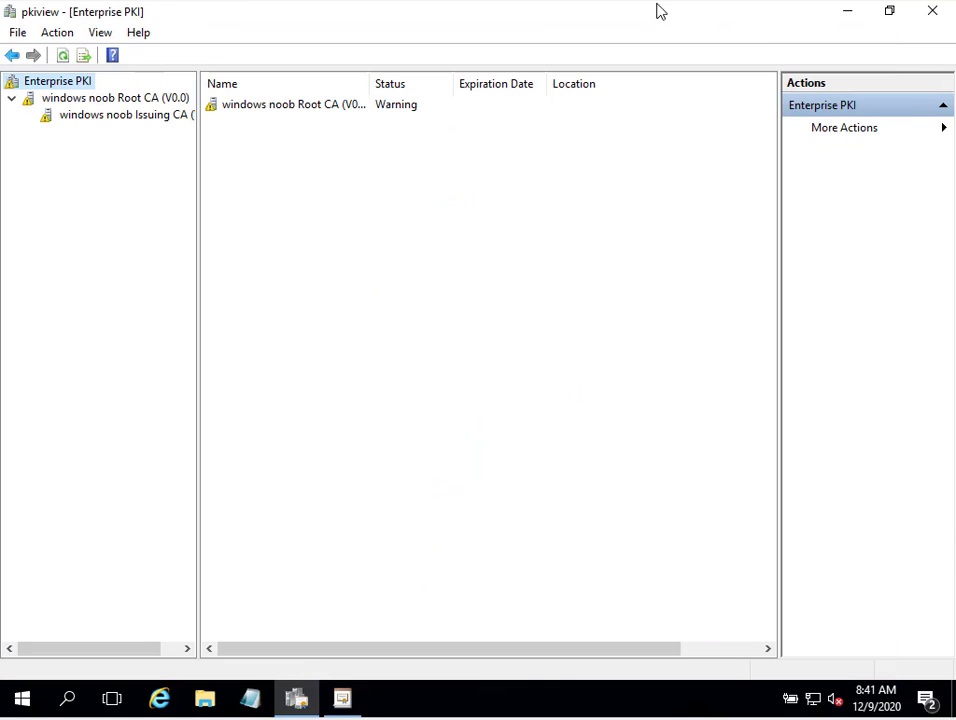
# Briefly reopen and close the templates manager, then select the Root CA and Issuing CA in pkiview
pyautogui.rightClick(82, 86)
pyautogui.click(111, 94)
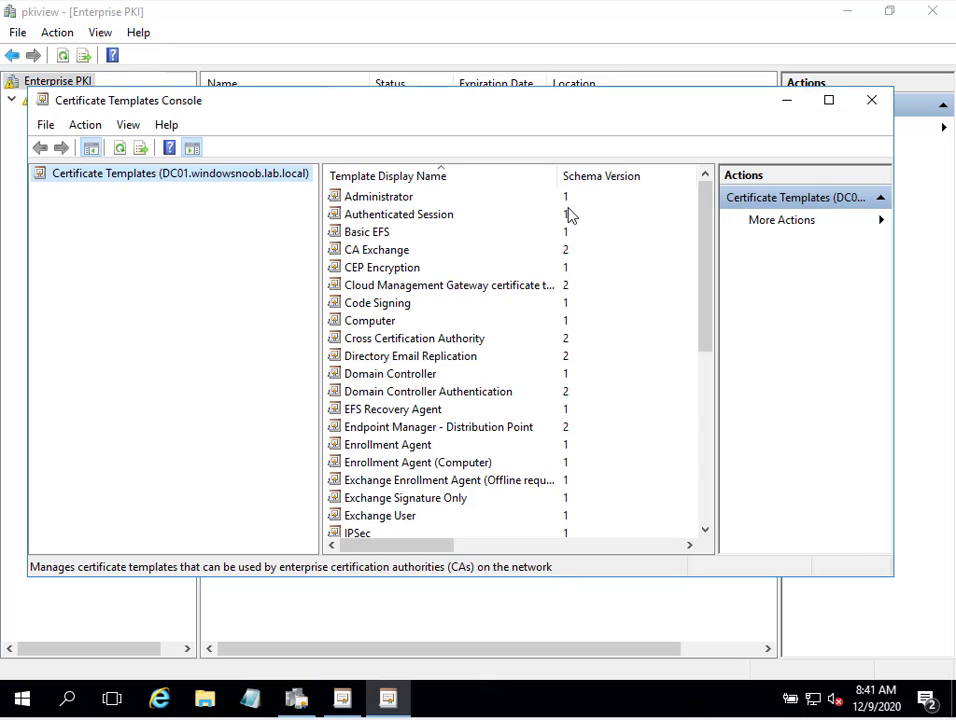
pyautogui.click(871, 100)
pyautogui.rightClick(110, 98)
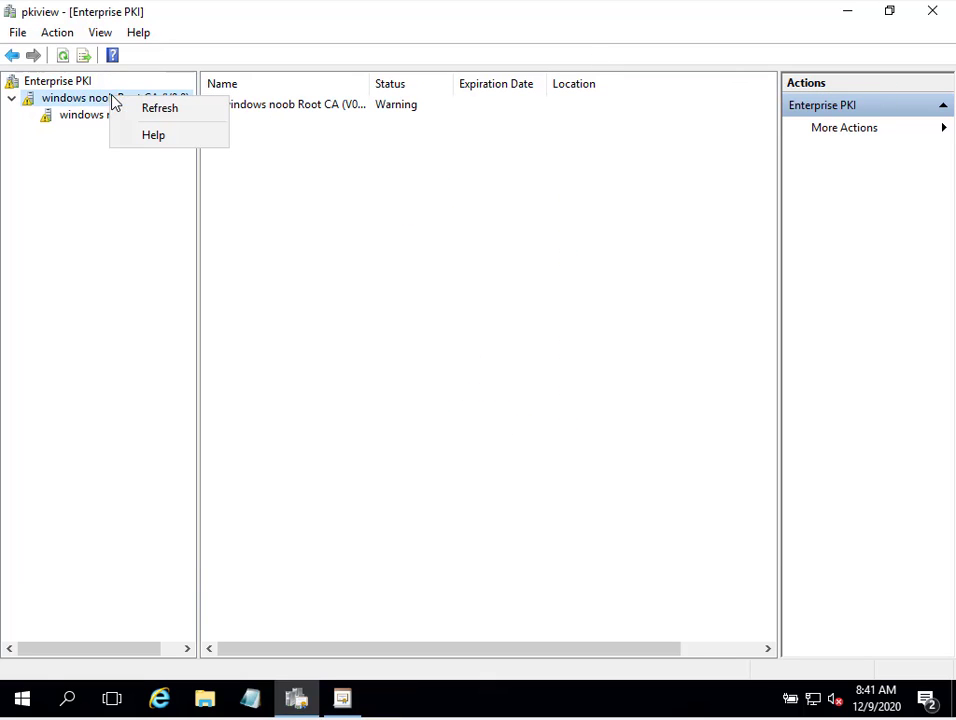
pyautogui.click(81, 99)
pyautogui.rightClick(79, 100)
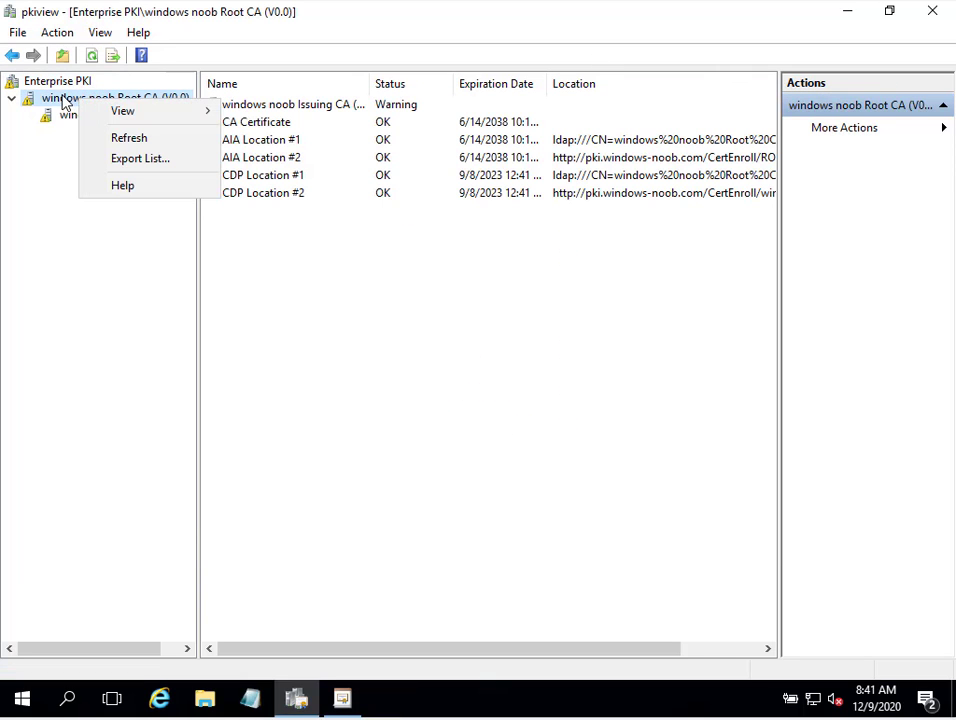
pyautogui.click(68, 118)
# Open Manage CA for the Issuing CA and list its Certificate Templates, widening the Name column
pyautogui.rightClick(70, 120)
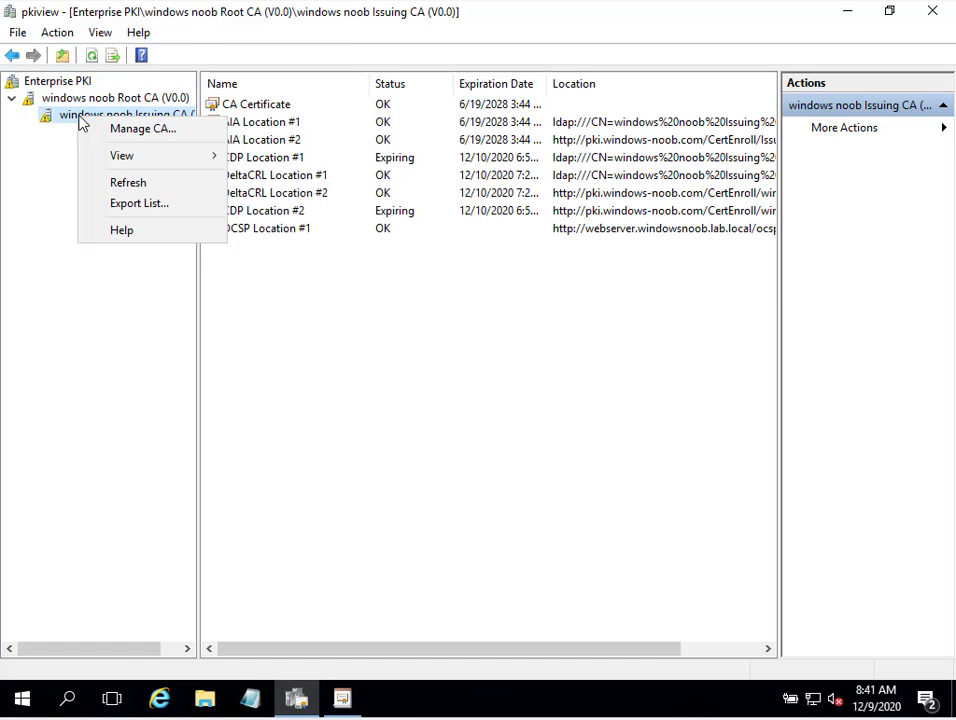
pyautogui.click(113, 133)
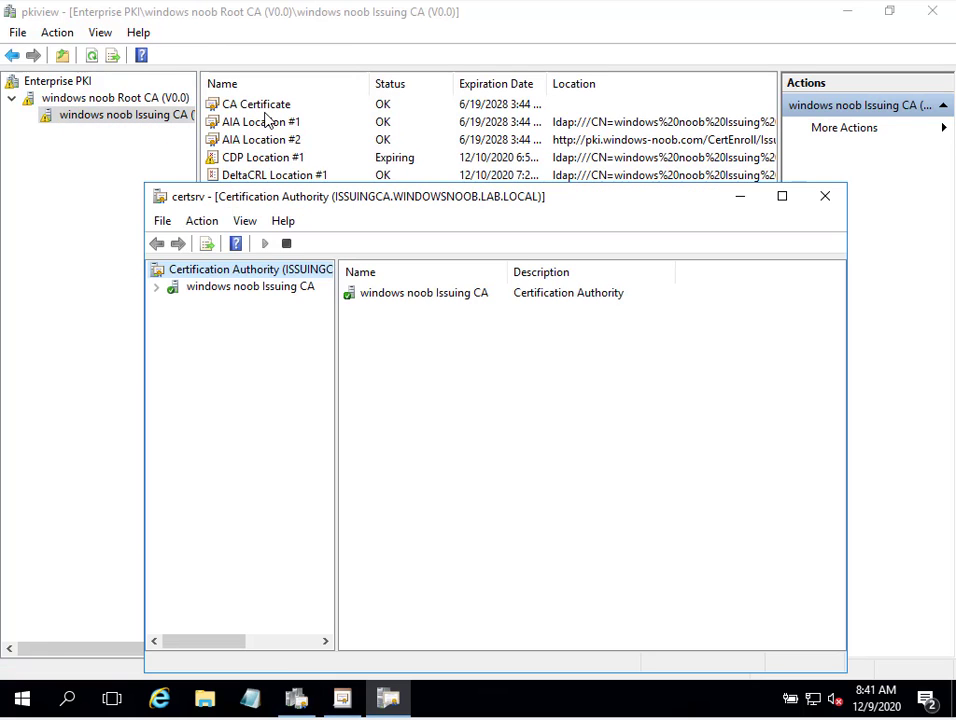
pyautogui.doubleClick(252, 287)
pyautogui.moveTo(378, 208); pyautogui.dragTo(307, 90)
pyautogui.click(195, 257)
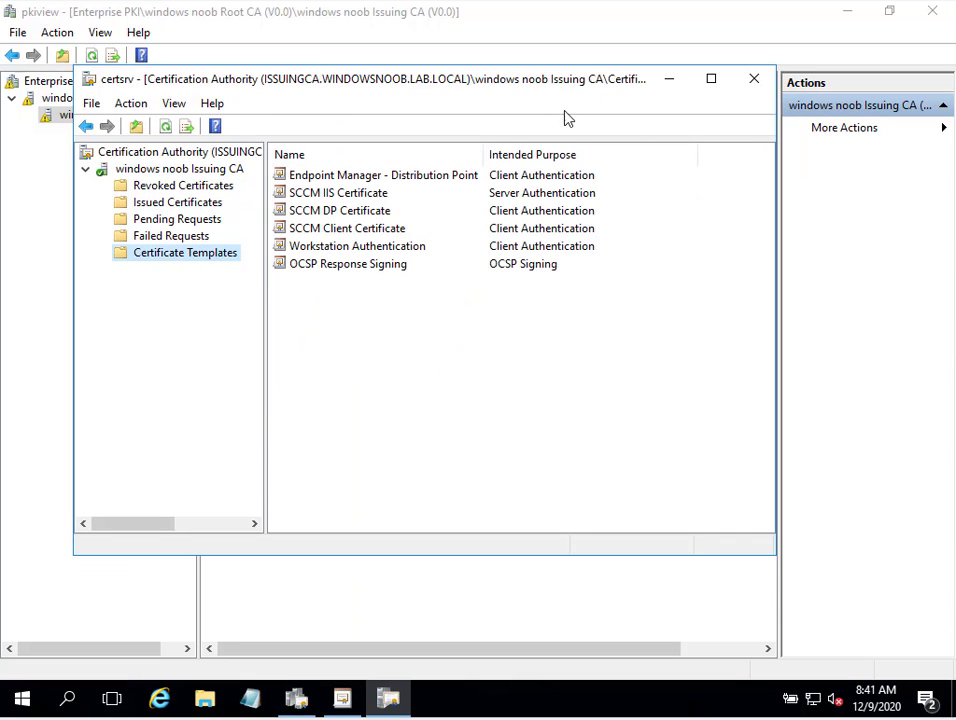
pyautogui.moveTo(485, 157); pyautogui.dragTo(523, 152)
pyautogui.click(300, 176)
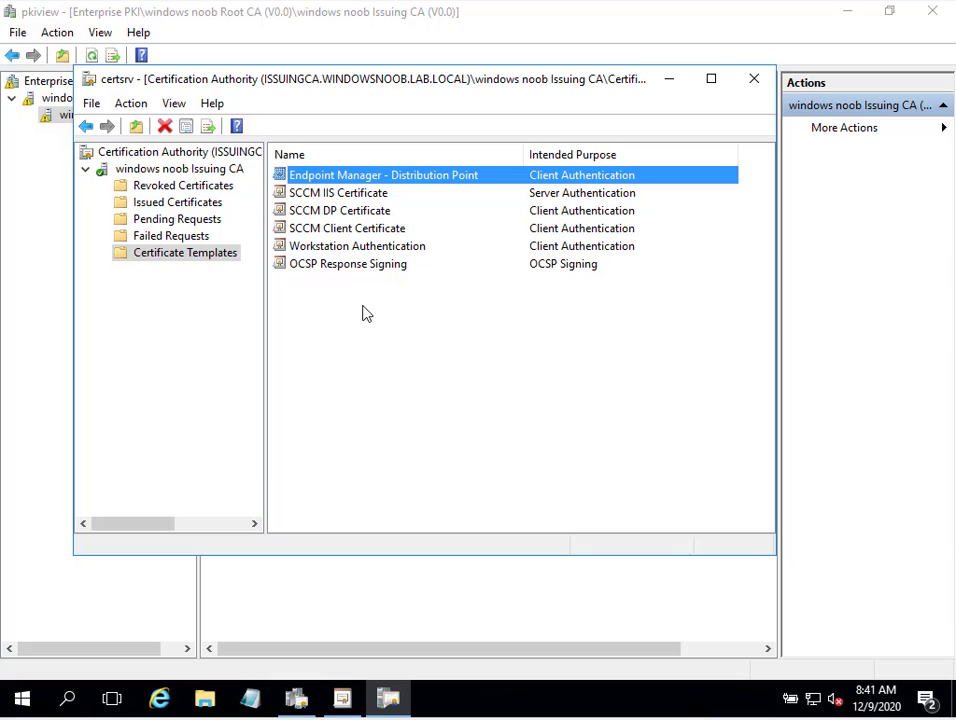
# Make the Issuing CA issue the Cloud Management Gateway certificate template
pyautogui.rightClick(225, 260)
pyautogui.moveTo(277, 306)
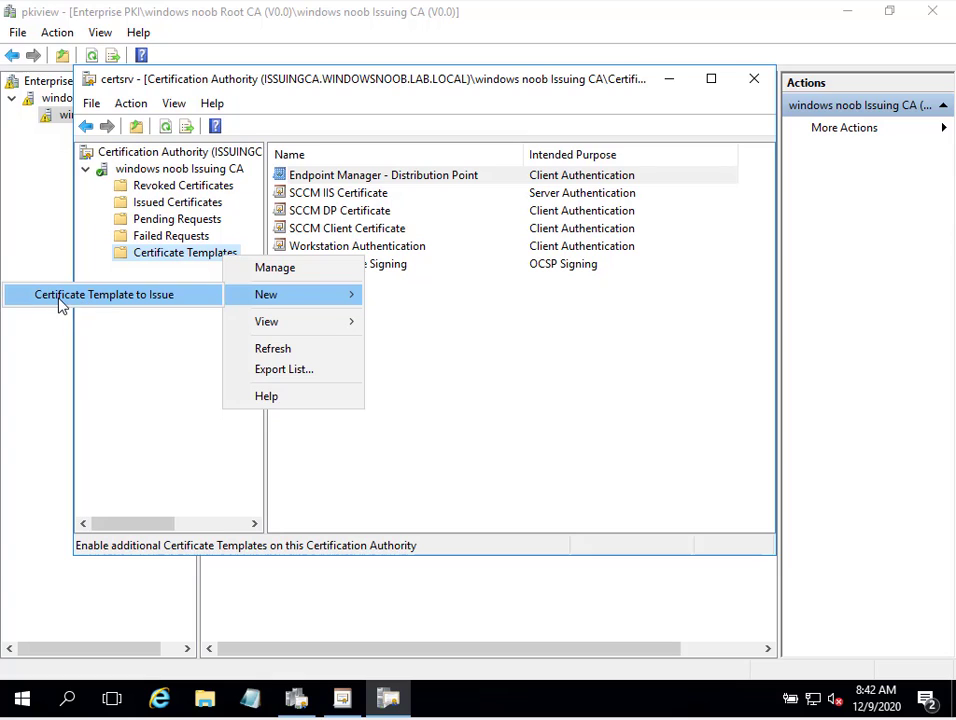
pyautogui.click(116, 304)
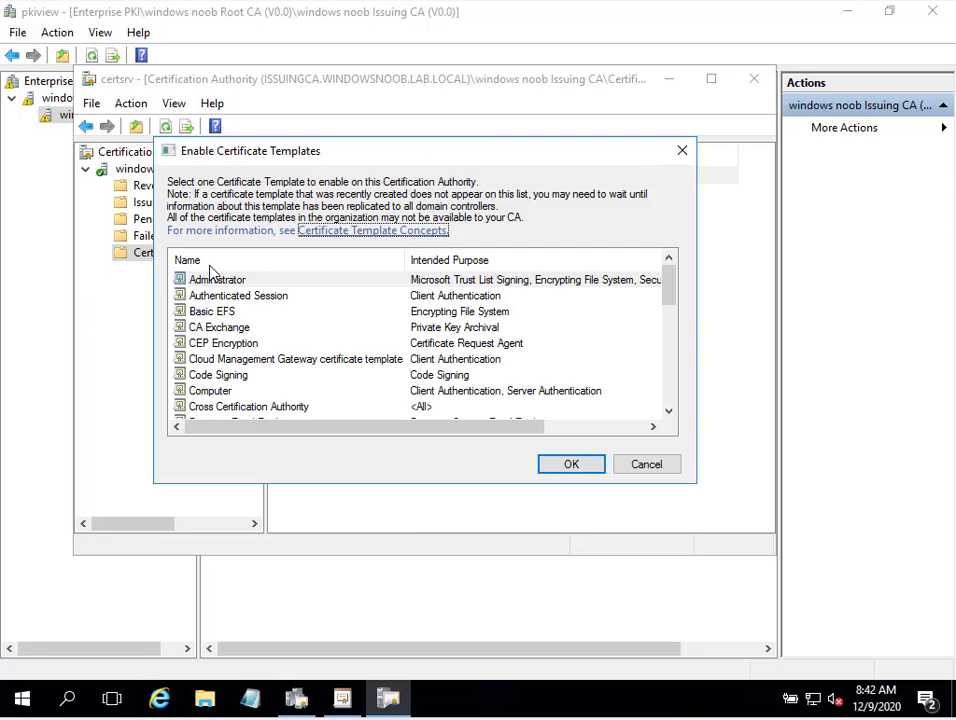
pyautogui.click(338, 362)
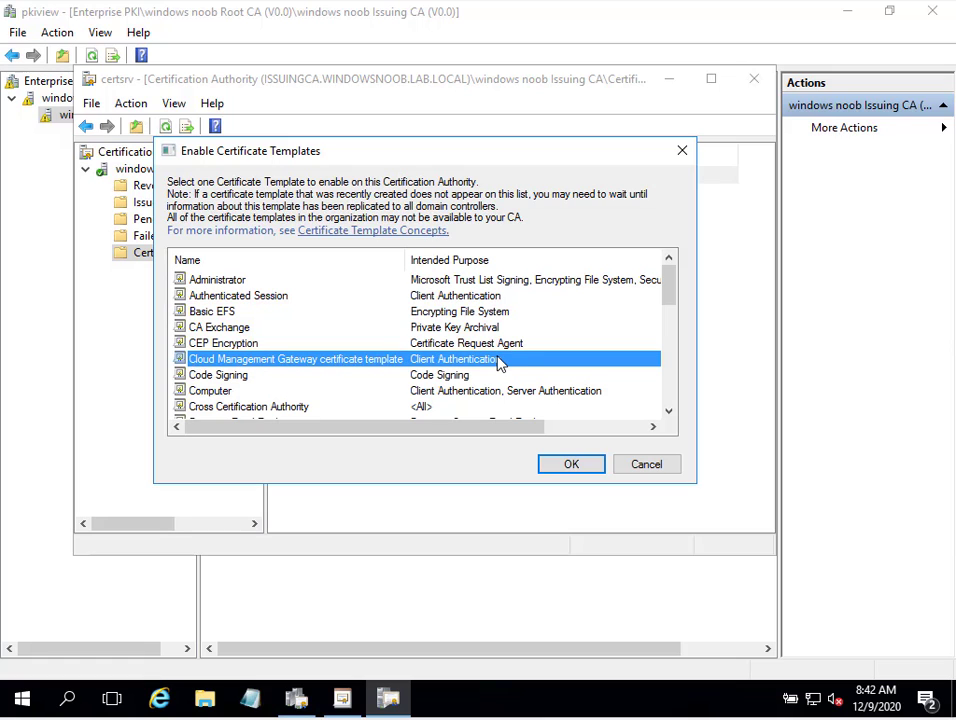
pyautogui.moveTo(544, 427); pyautogui.dragTo(280, 434)
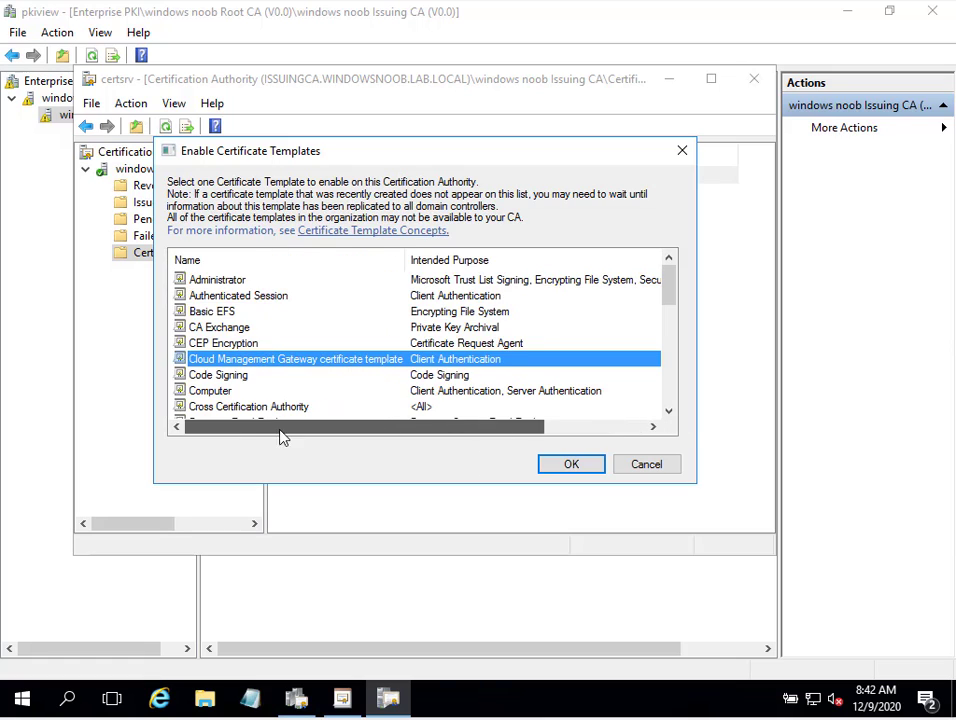
pyautogui.click(551, 464)
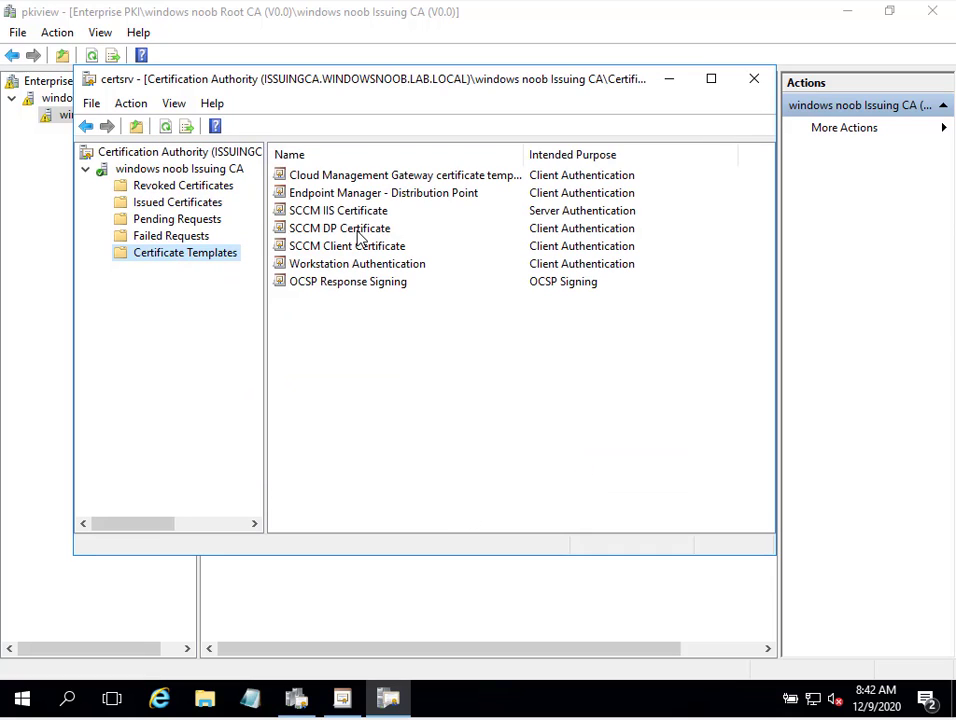
# Select the newly issued template, reposition the CA window, and return to the forum post in Firefox
pyautogui.click(593, 176)
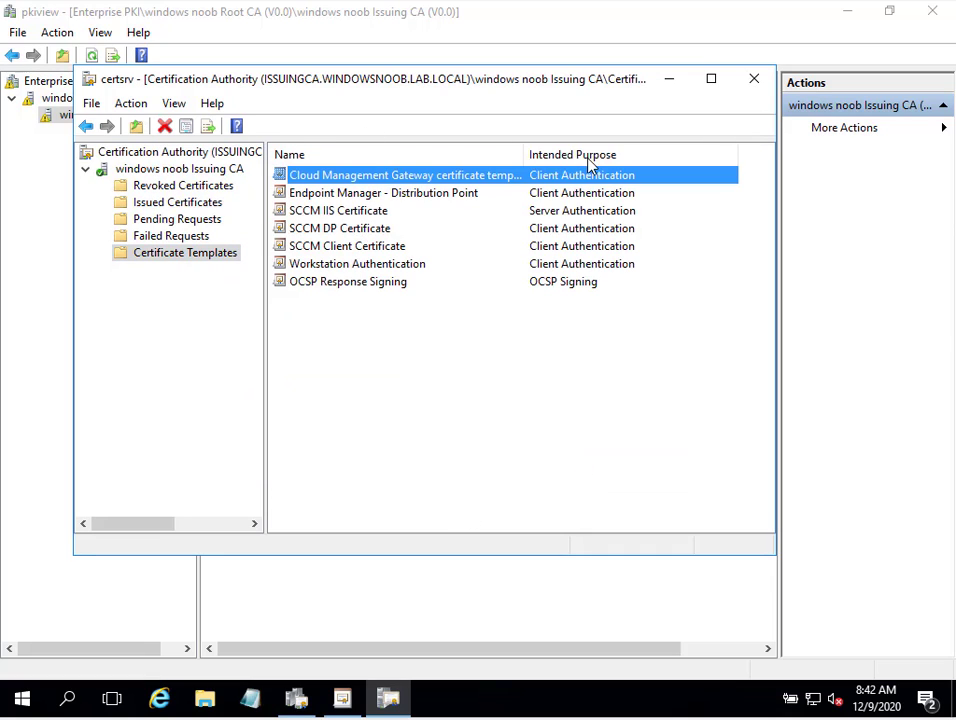
pyautogui.moveTo(524, 154); pyautogui.dragTo(585, 154)
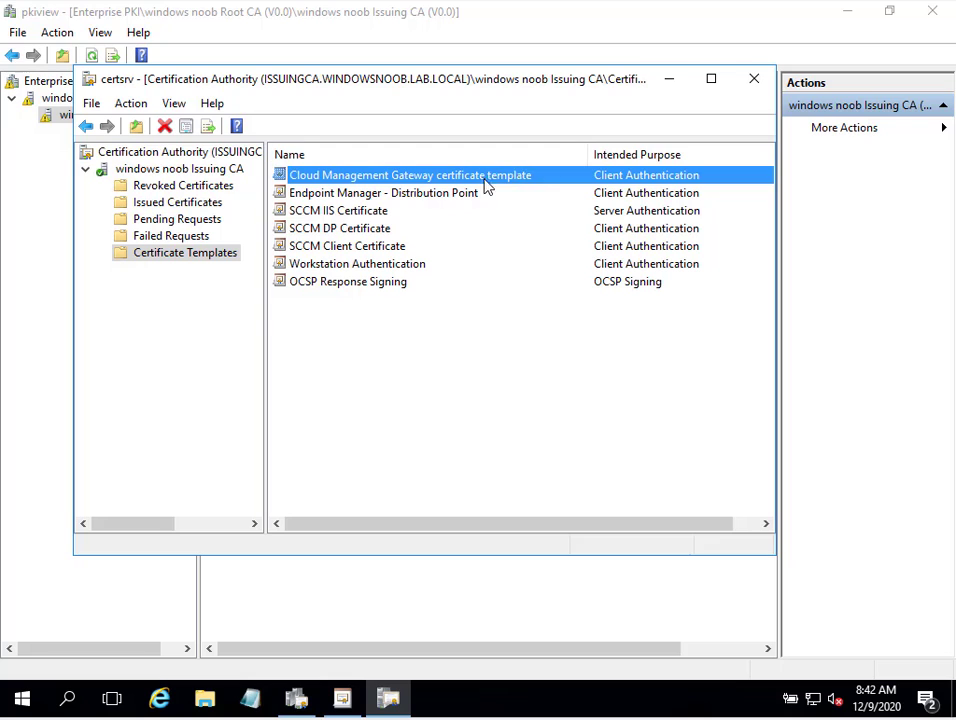
pyautogui.moveTo(457, 90); pyautogui.dragTo(480, 152)
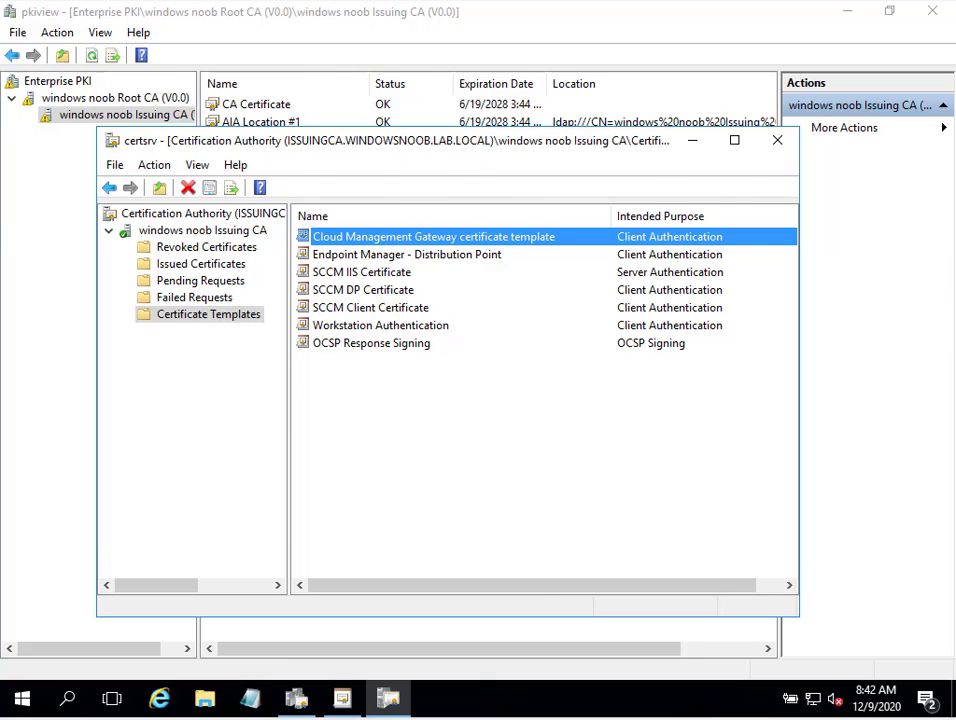
pyautogui.click(33, 281)
pyautogui.click(540, 277)
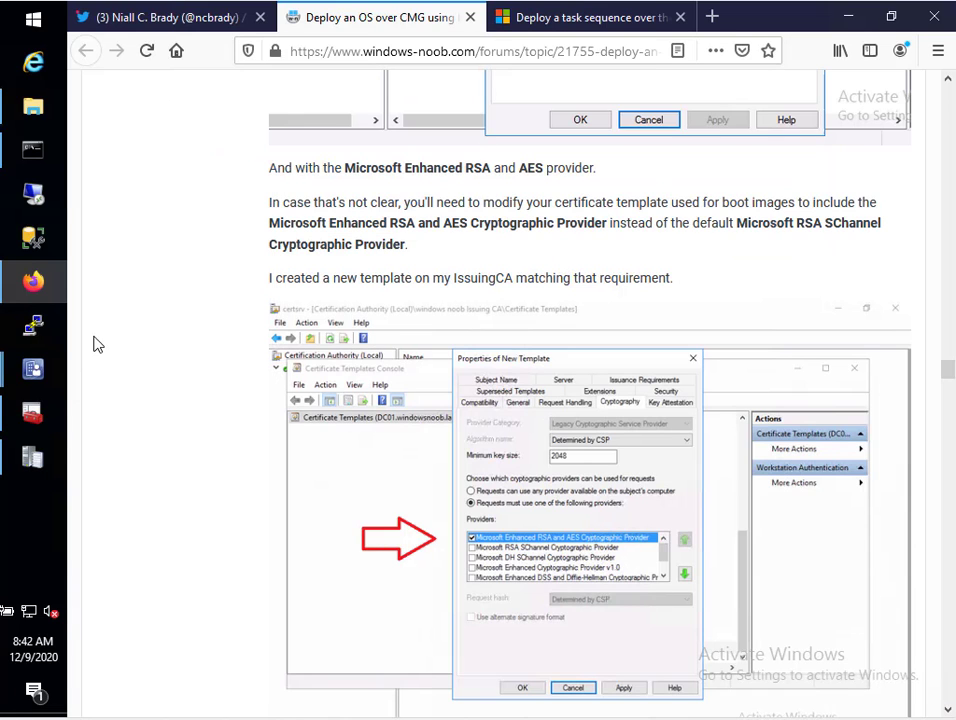
# Switch from Firefox to the certlm console's Personal certificates for the local computer
pyautogui.click(32, 369)
pyautogui.click(32, 413)
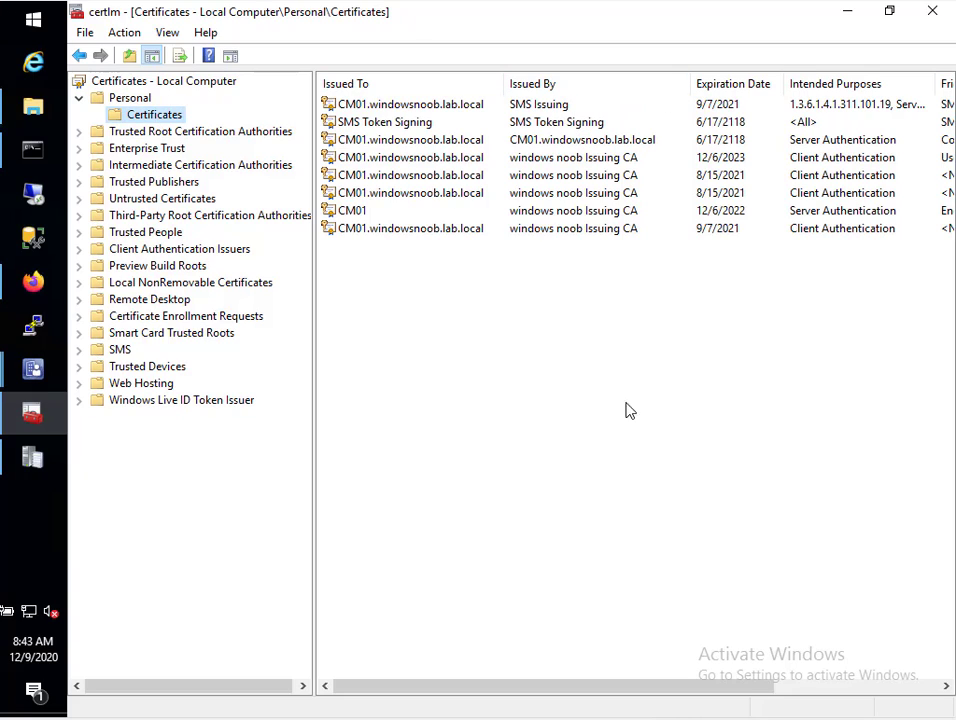
pyautogui.moveTo(694, 687); pyautogui.dragTo(903, 711)
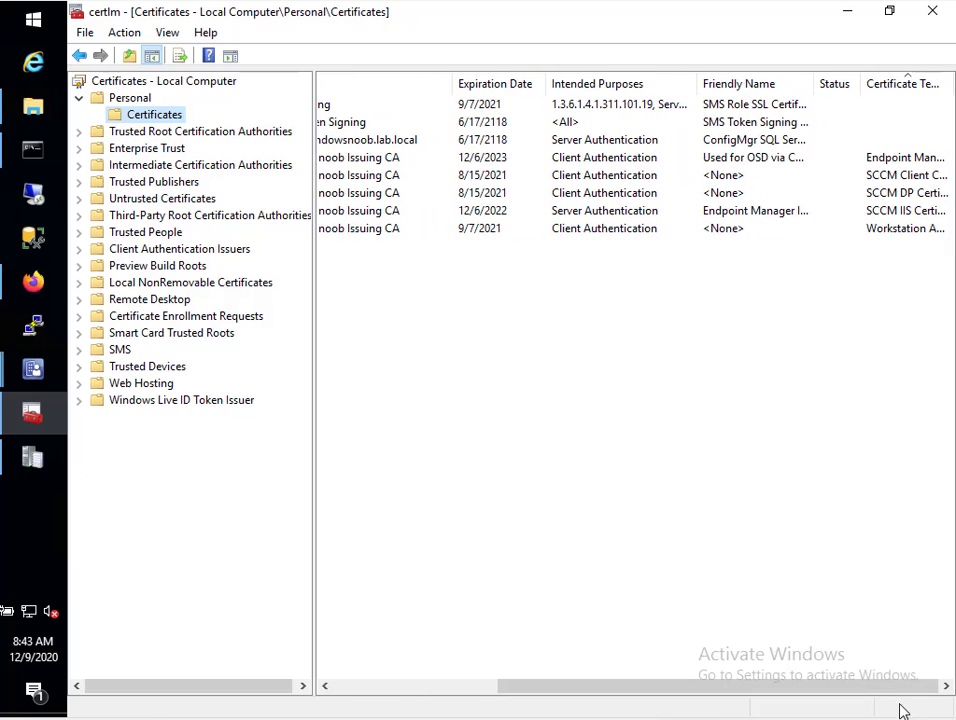
pyautogui.click(733, 162)
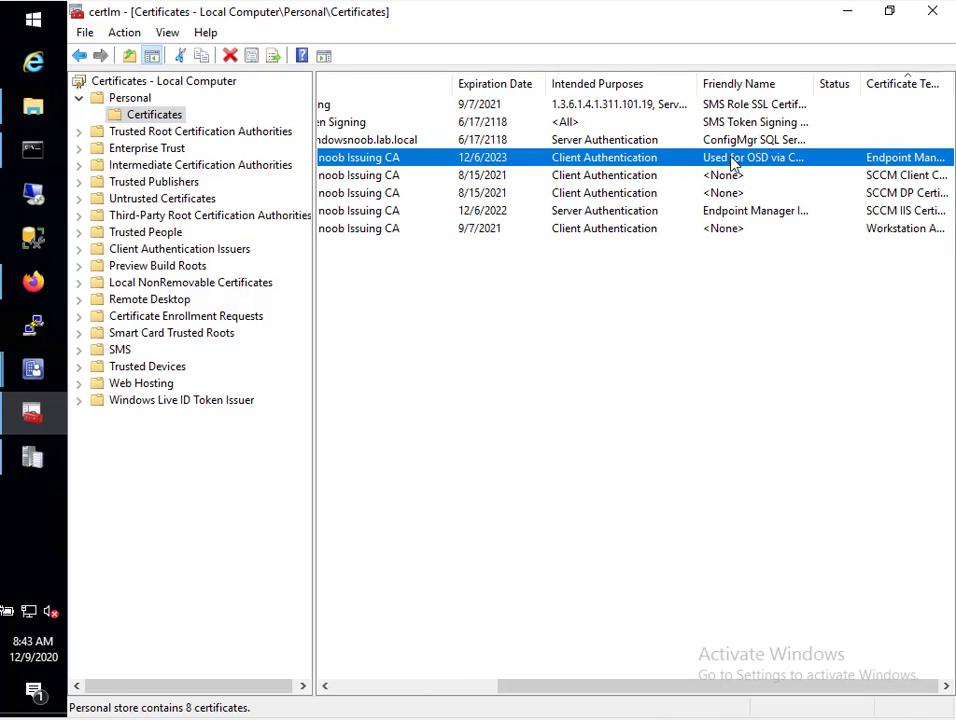
pyautogui.doubleClick(678, 164)
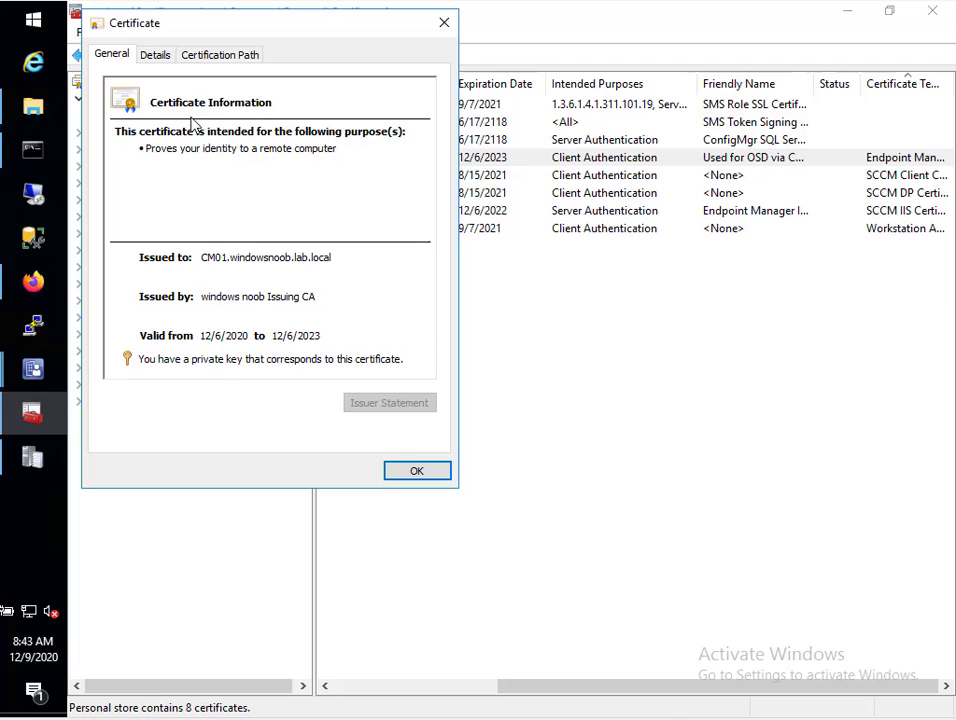
pyautogui.click(156, 58)
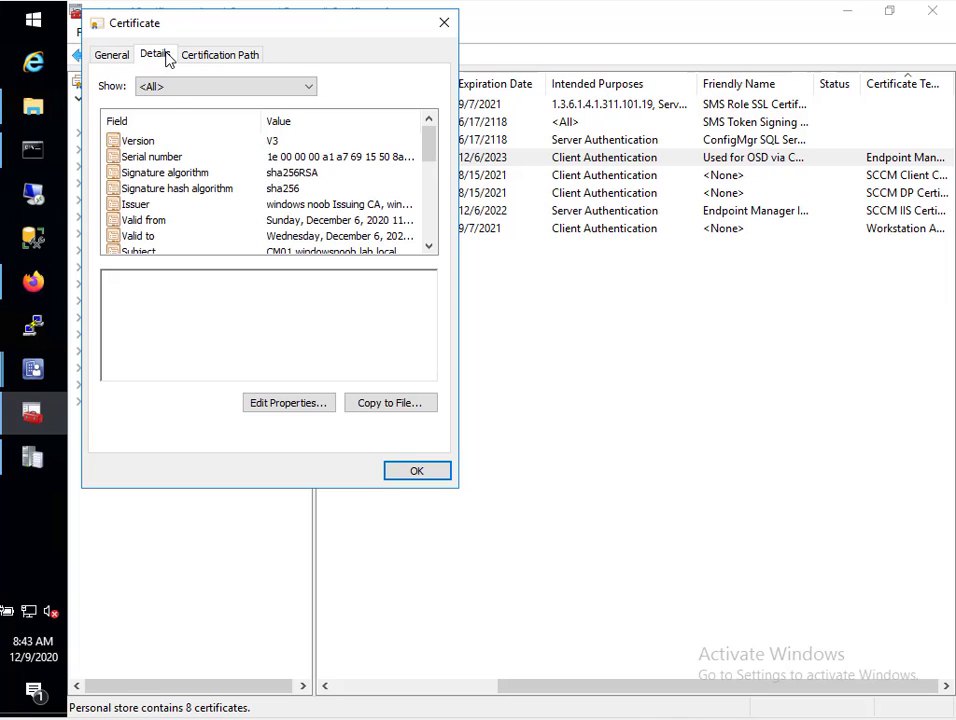
pyautogui.click(275, 190)
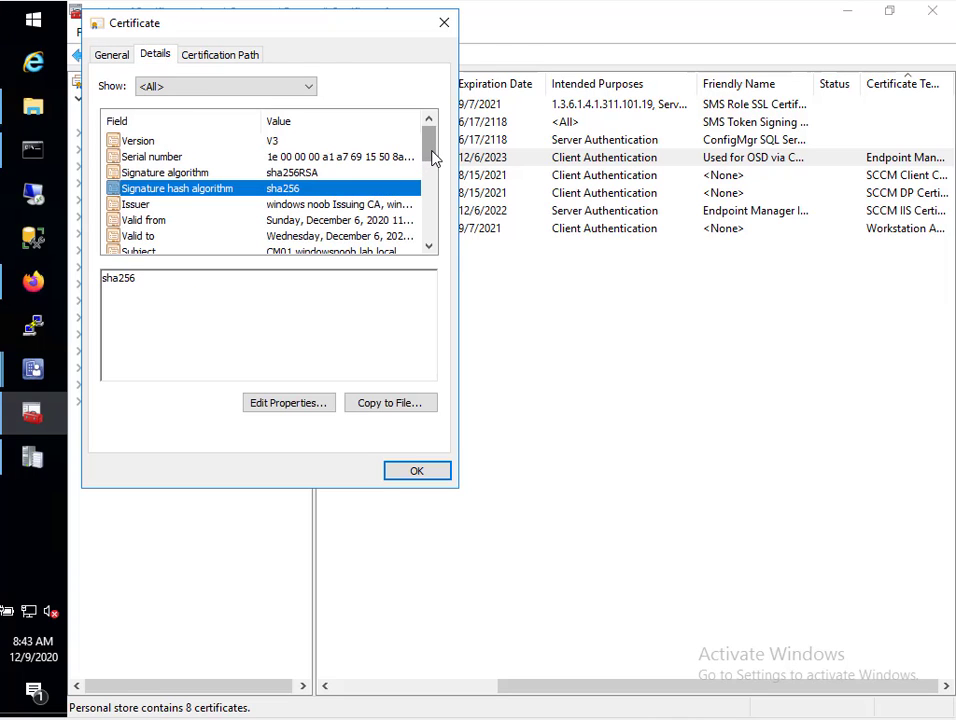
pyautogui.moveTo(432, 155); pyautogui.dragTo(380, 261)
pyautogui.click(313, 237)
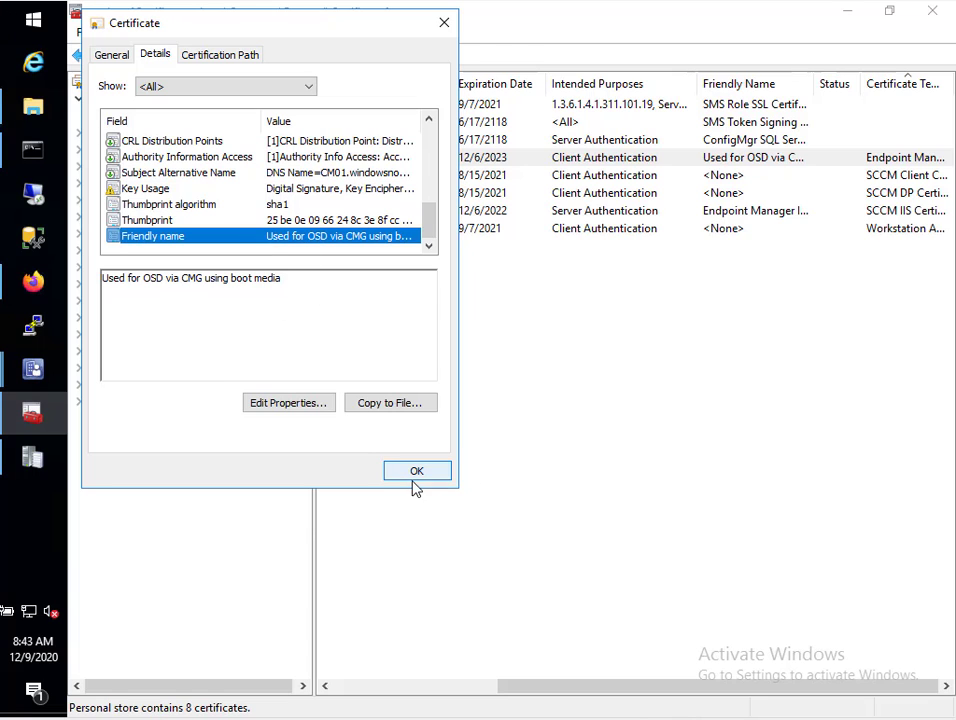
pyautogui.press('Return')
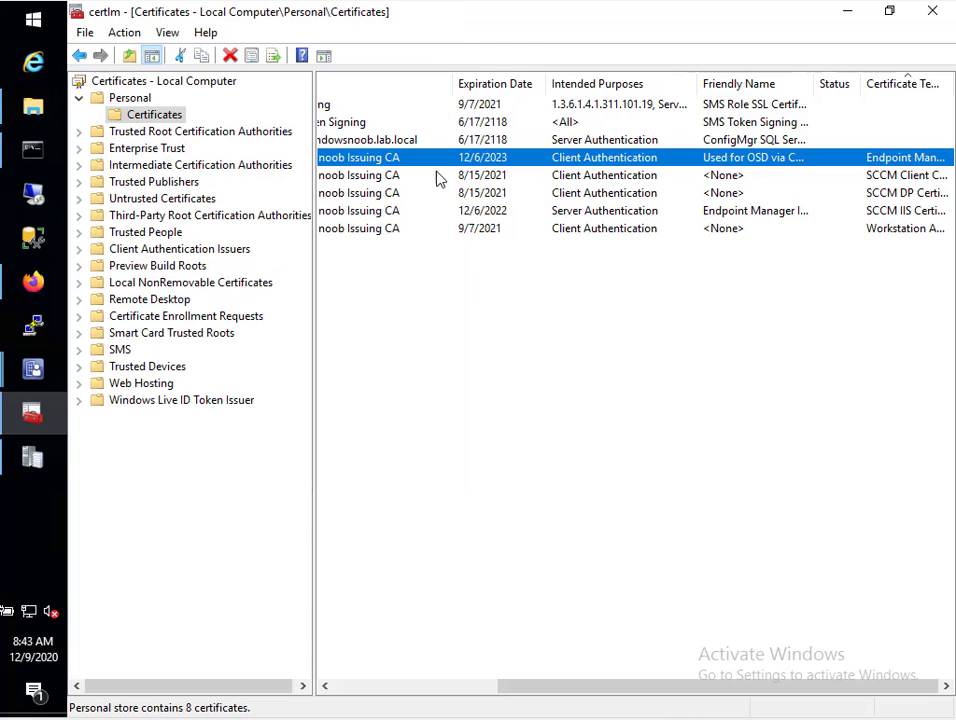
# Enroll a Cloud Management Gateway certificate template certificate through the Active Directory Enrollment Policy
pyautogui.rightClick(176, 117)
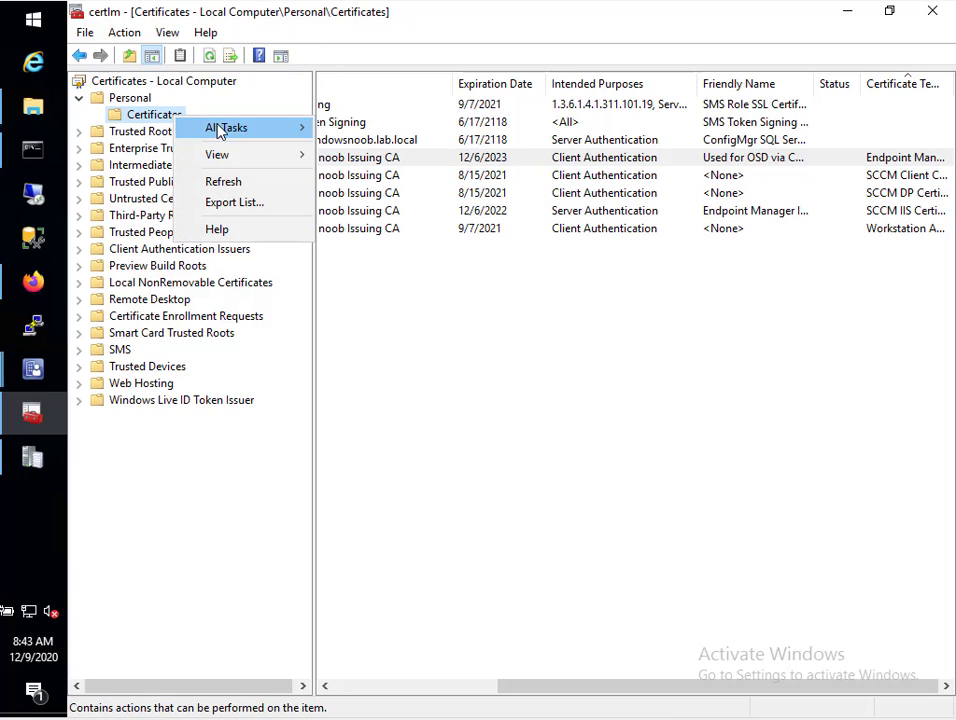
pyautogui.moveTo(222, 133)
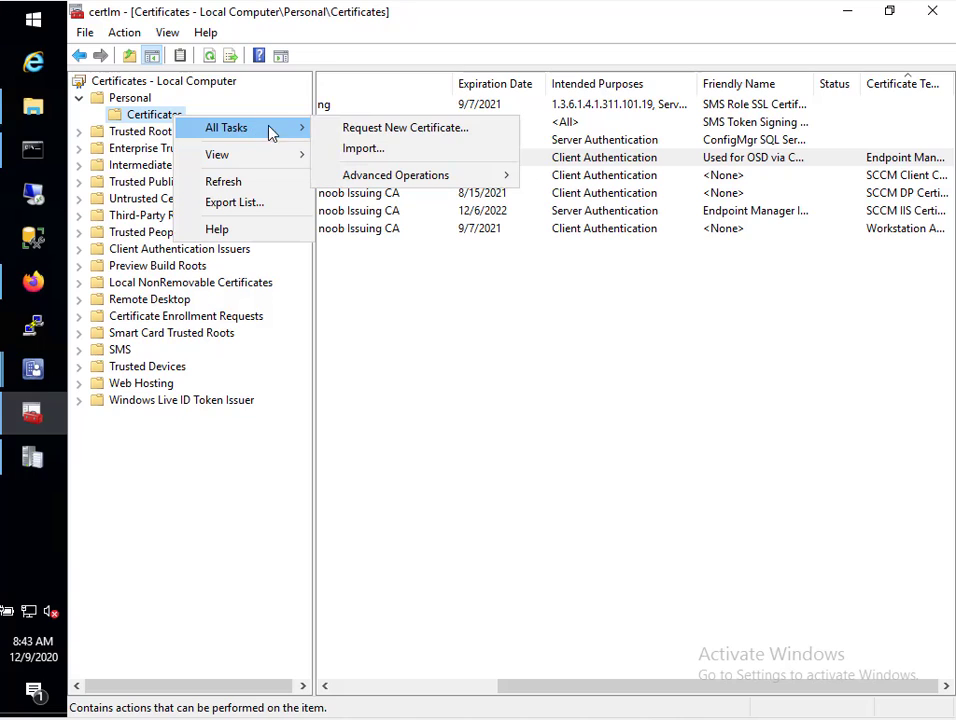
pyautogui.click(350, 131)
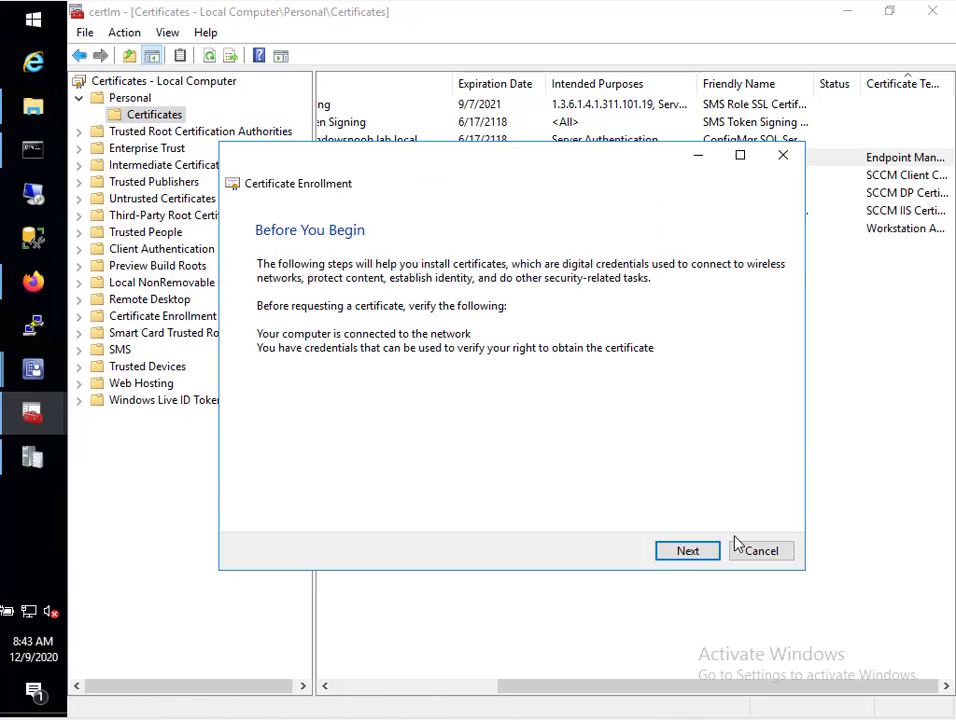
pyautogui.click(695, 556)
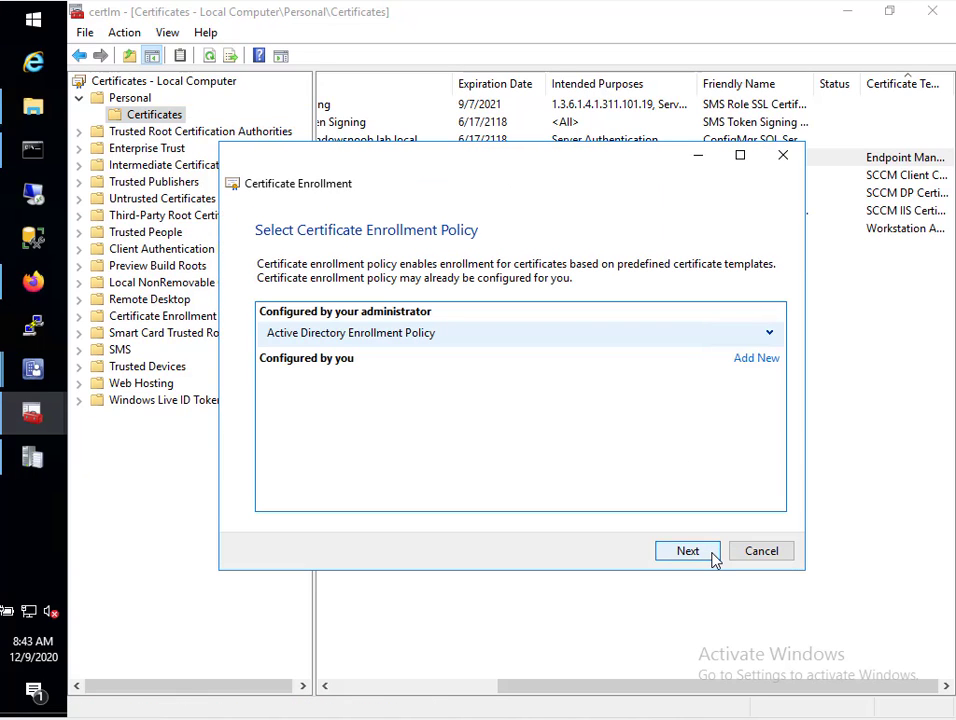
pyautogui.click(713, 558)
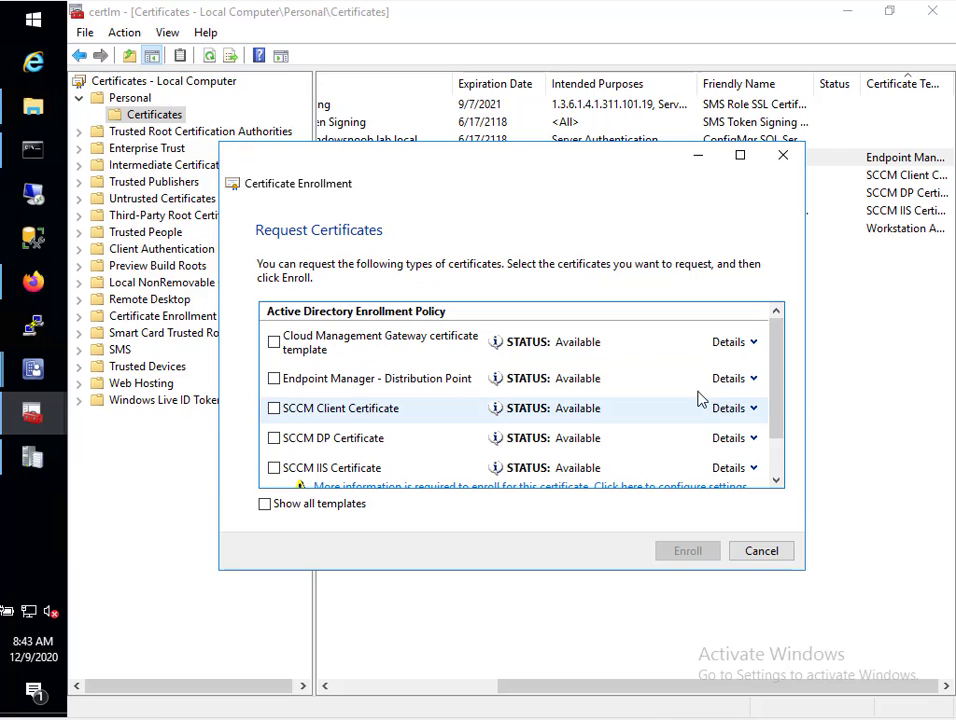
pyautogui.moveTo(777, 355); pyautogui.dragTo(800, 475)
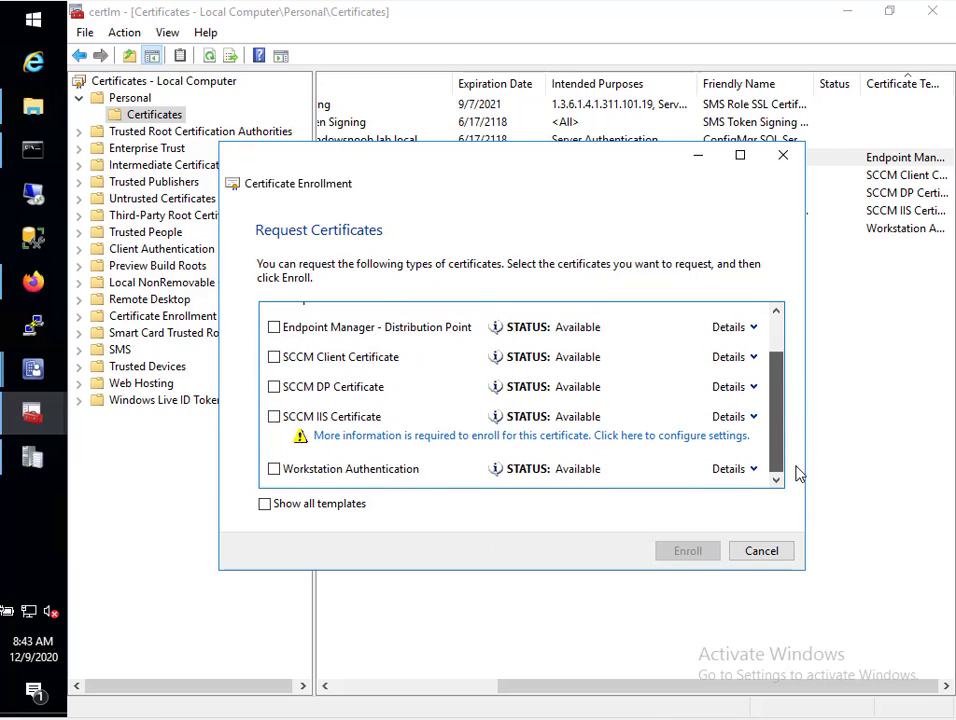
pyautogui.moveTo(783, 427); pyautogui.dragTo(800, 305)
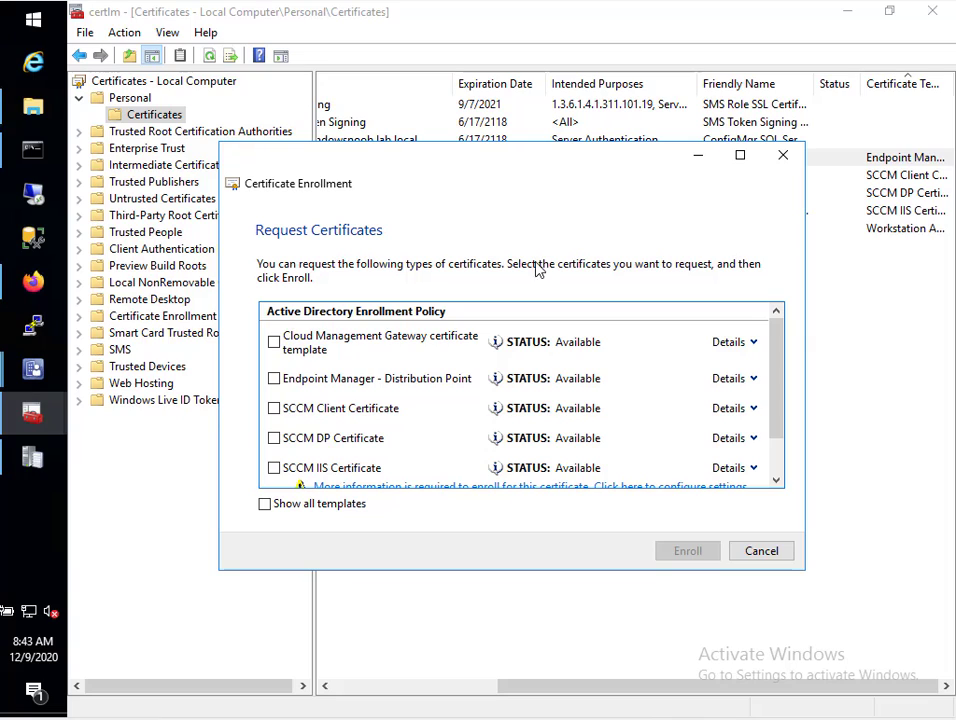
pyautogui.click(274, 343)
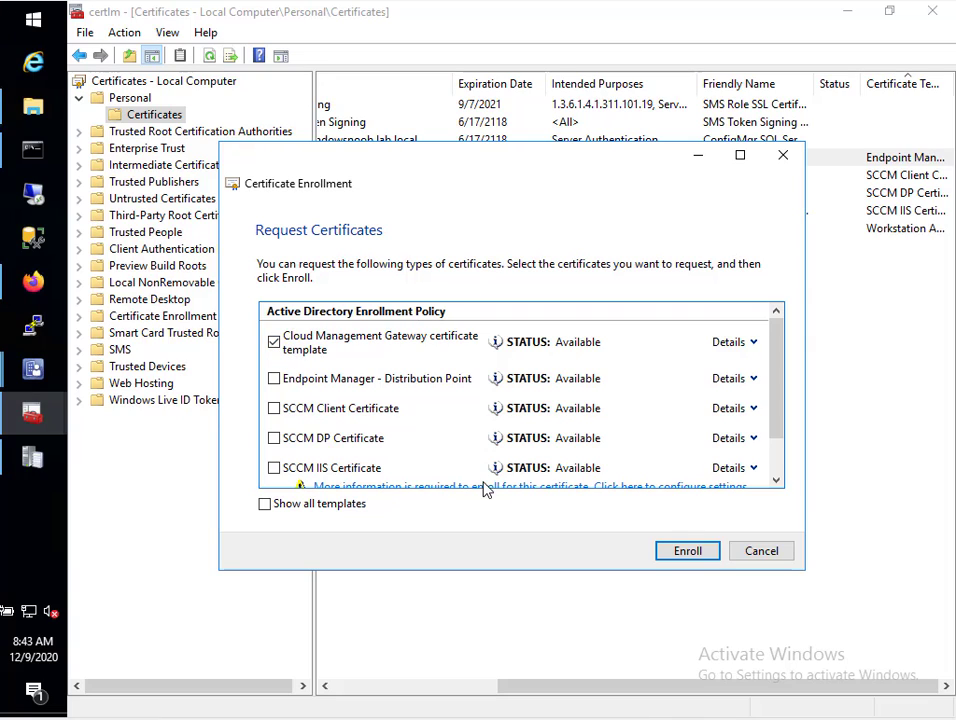
pyautogui.click(689, 551)
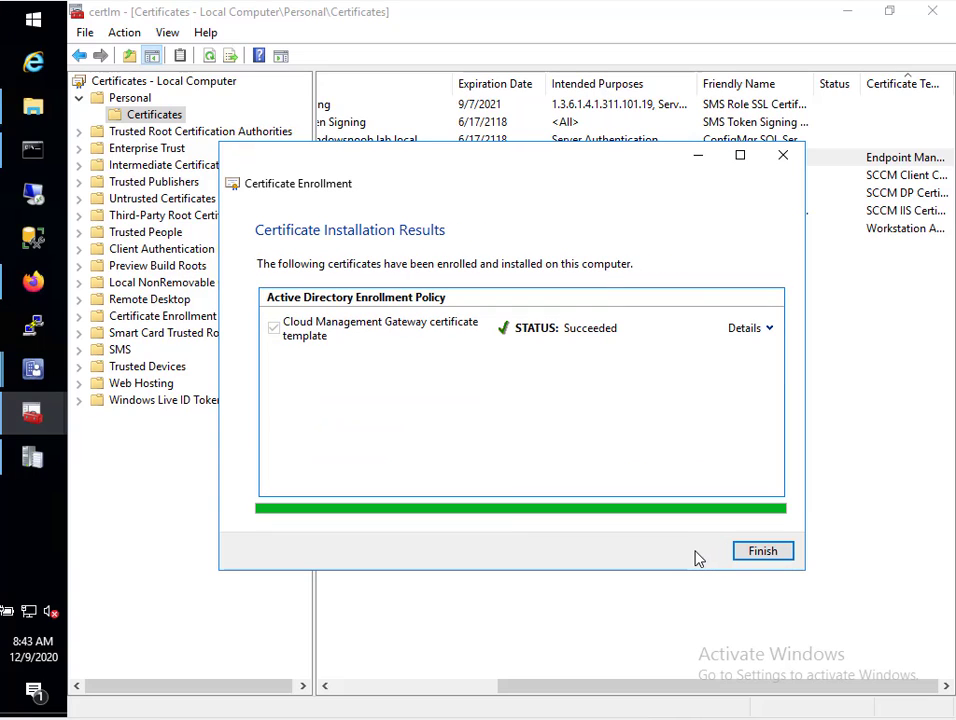
pyautogui.click(780, 551)
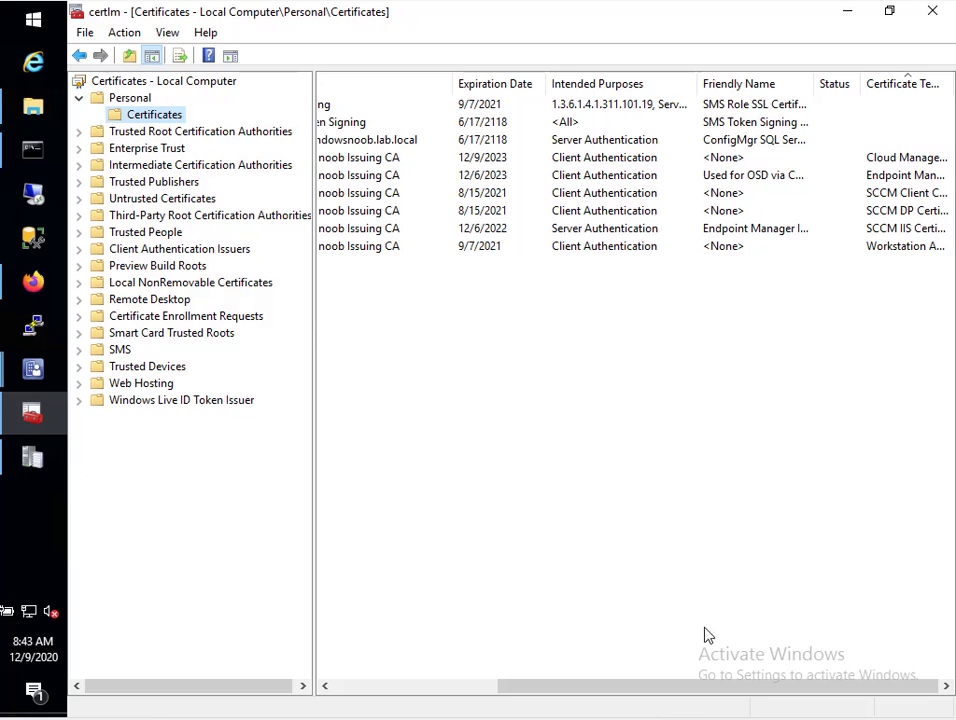
# Refresh the Personal certificates list and select the new Cloud Management Gateway certificate
pyautogui.moveTo(704, 691); pyautogui.dragTo(429, 688)
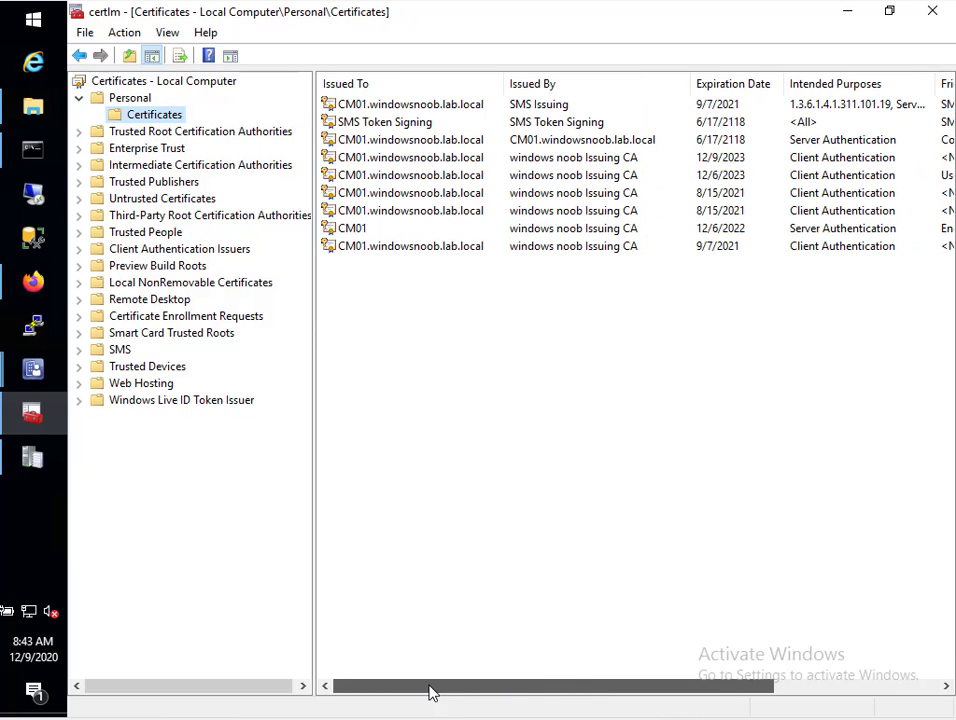
pyautogui.moveTo(533, 689); pyautogui.dragTo(818, 695)
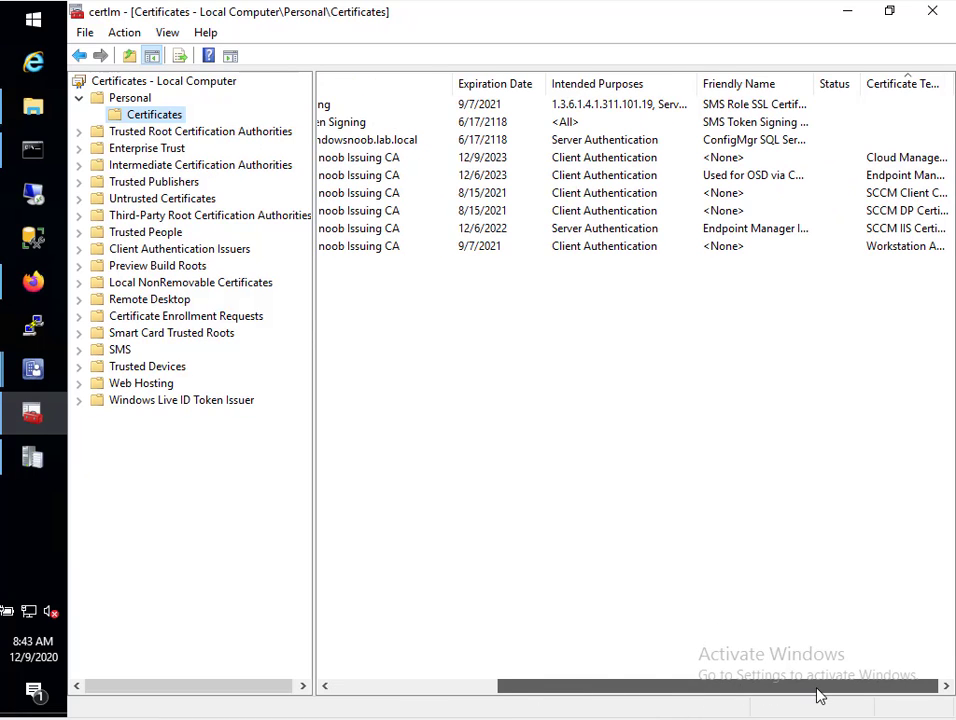
pyautogui.click(137, 100)
pyautogui.click(157, 117)
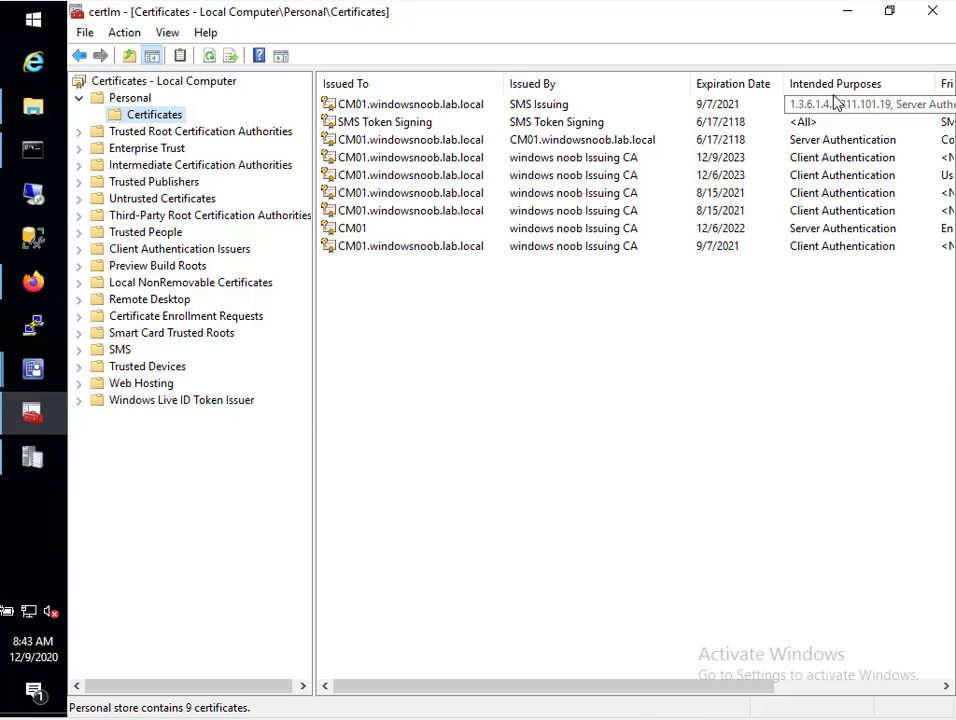
pyautogui.click(898, 688)
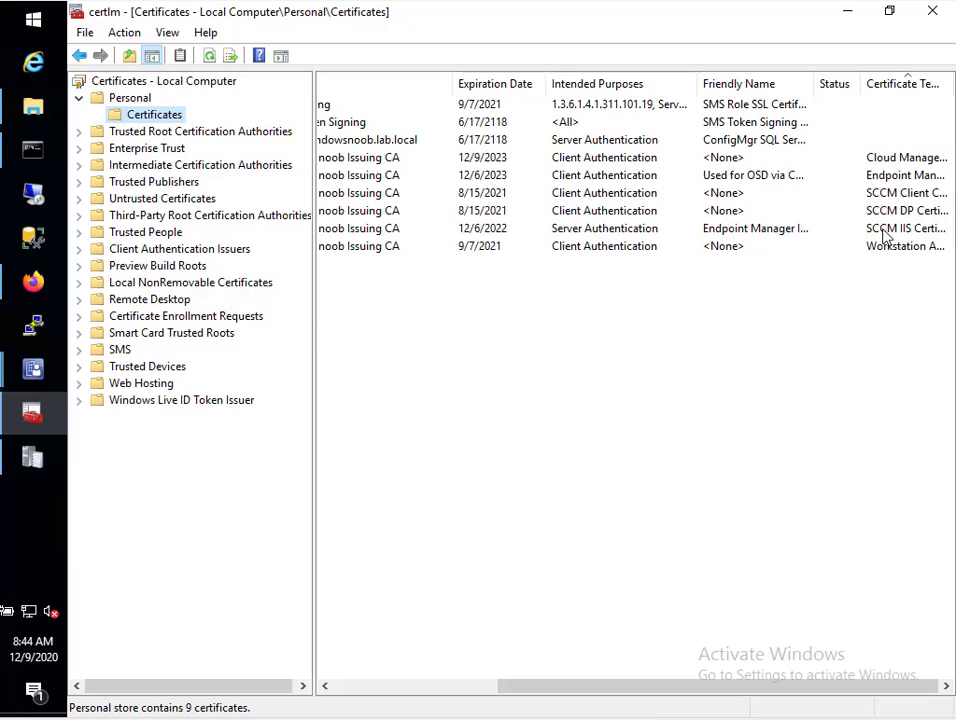
pyautogui.click(900, 161)
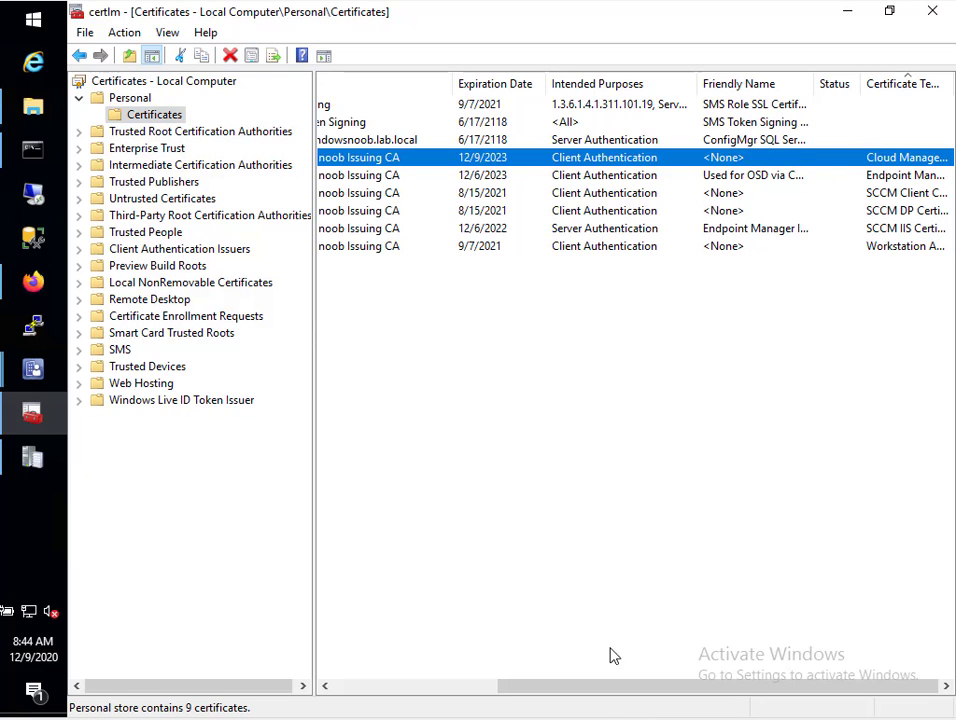
# Widen the Certificate Template column and view the new certificate's properties without changes
pyautogui.moveTo(584, 690); pyautogui.dragTo(367, 686)
pyautogui.moveTo(489, 685); pyautogui.dragTo(672, 687)
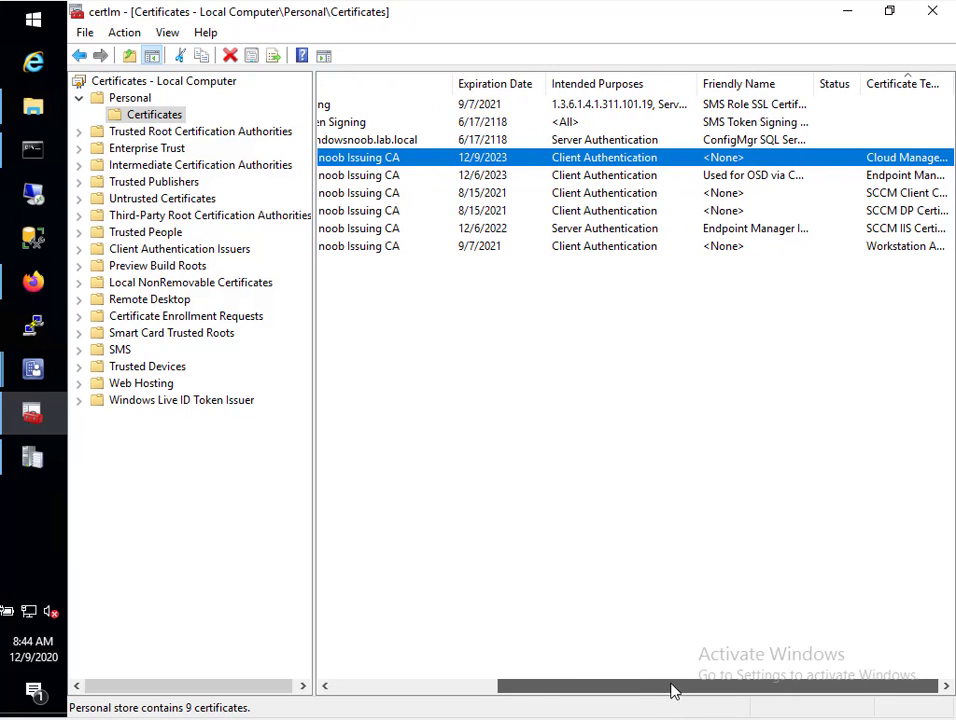
pyautogui.doubleClick(949, 80)
pyautogui.moveTo(828, 694); pyautogui.dragTo(930, 697)
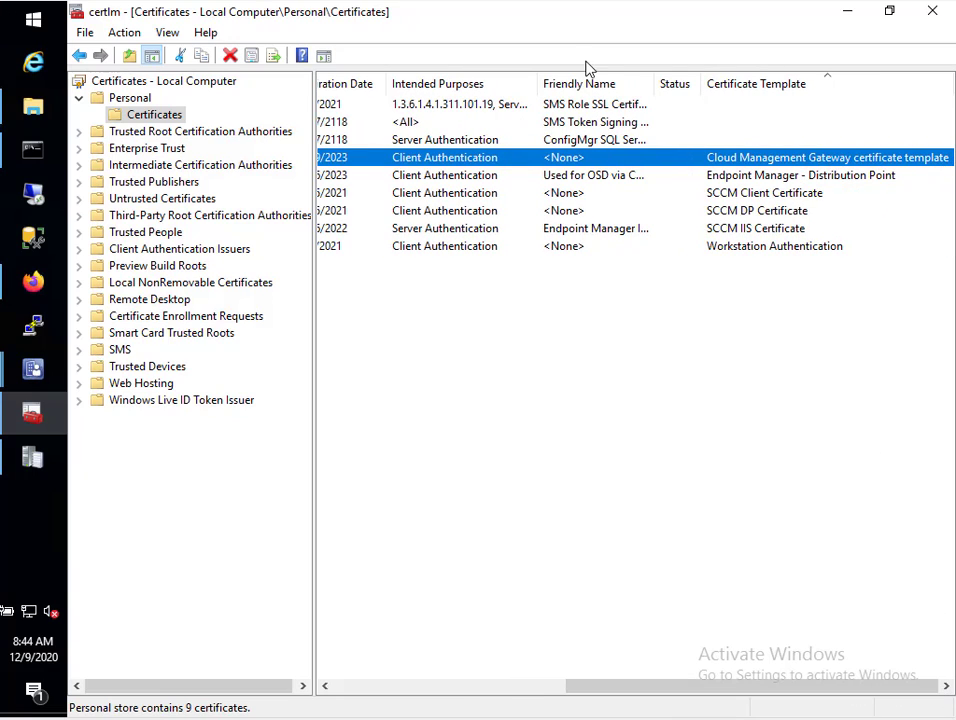
pyautogui.rightClick(548, 160)
pyautogui.click(567, 295)
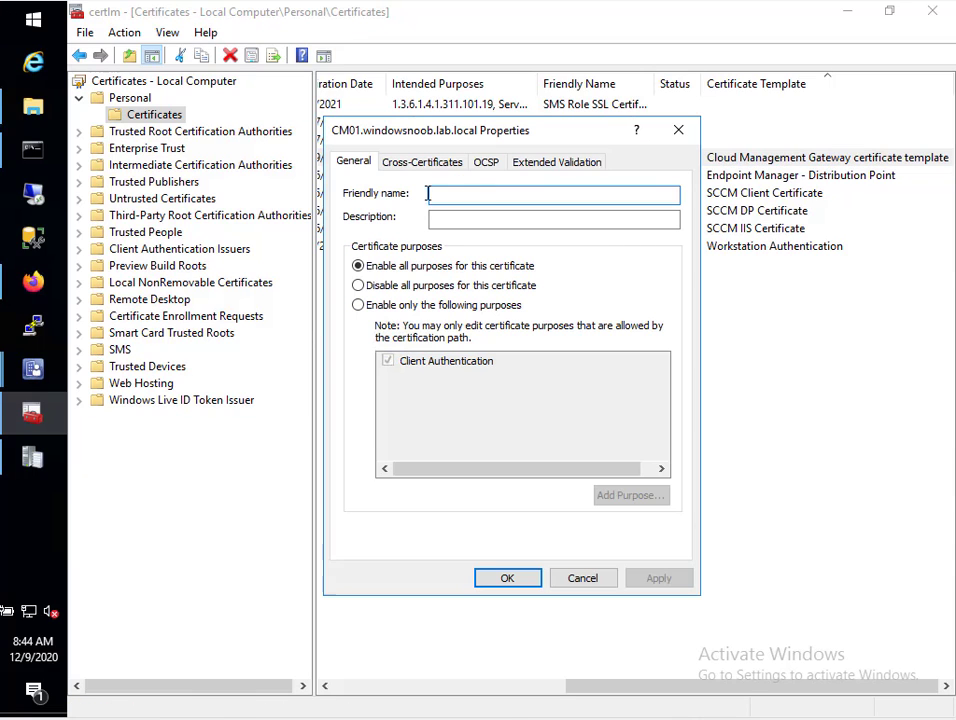
pyautogui.click(585, 579)
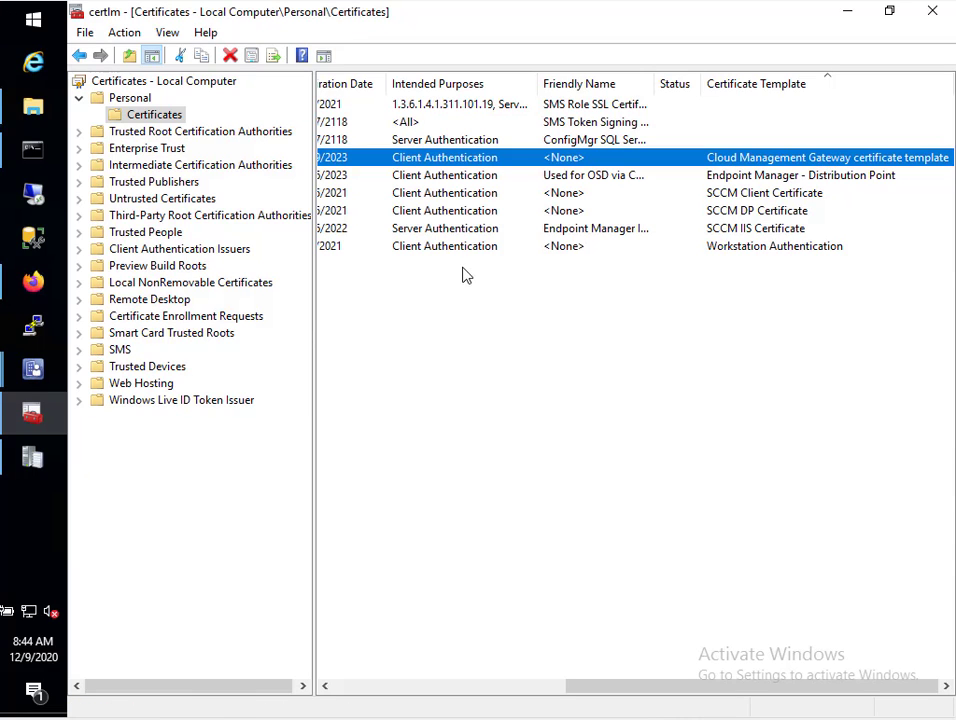
# Export the new certificate with its private key as PFX including all extended properties
pyautogui.rightClick(474, 158)
pyautogui.moveTo(509, 205)
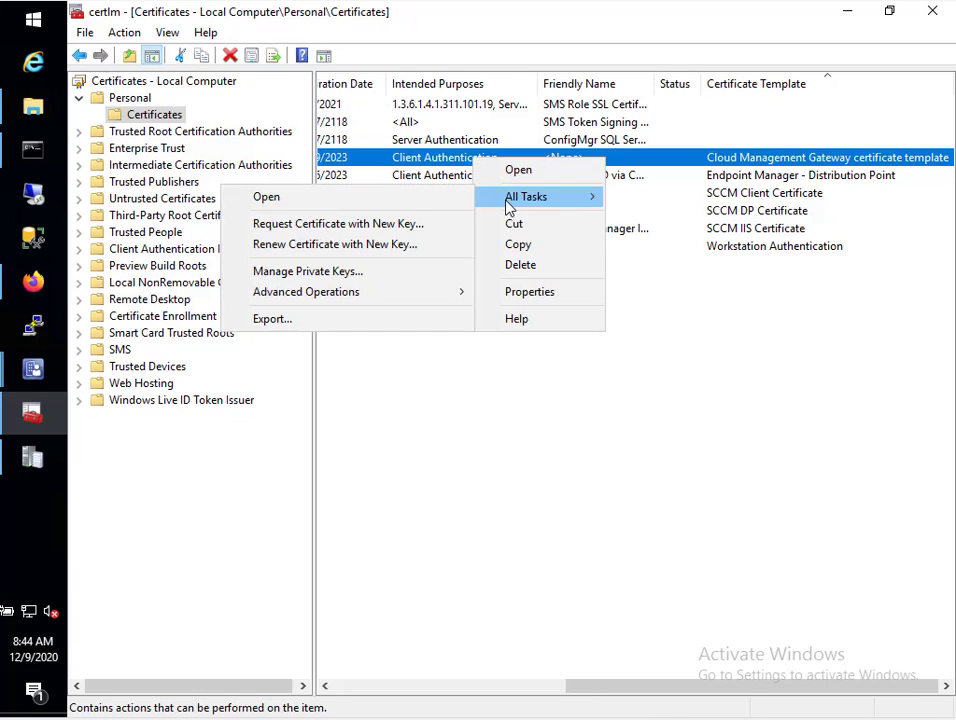
pyautogui.click(393, 320)
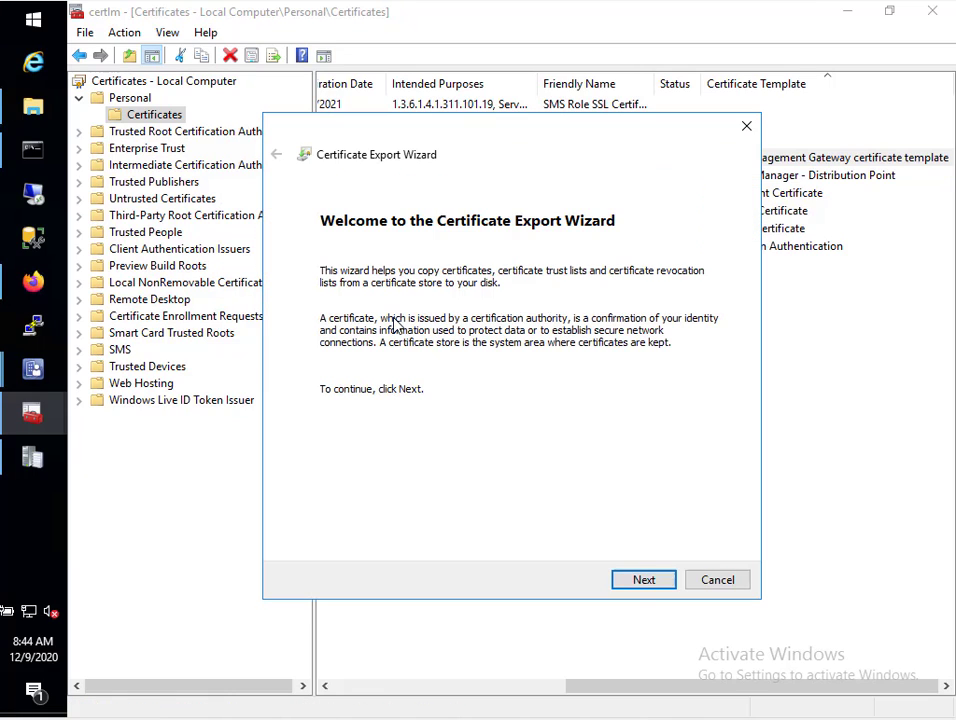
pyautogui.click(652, 582)
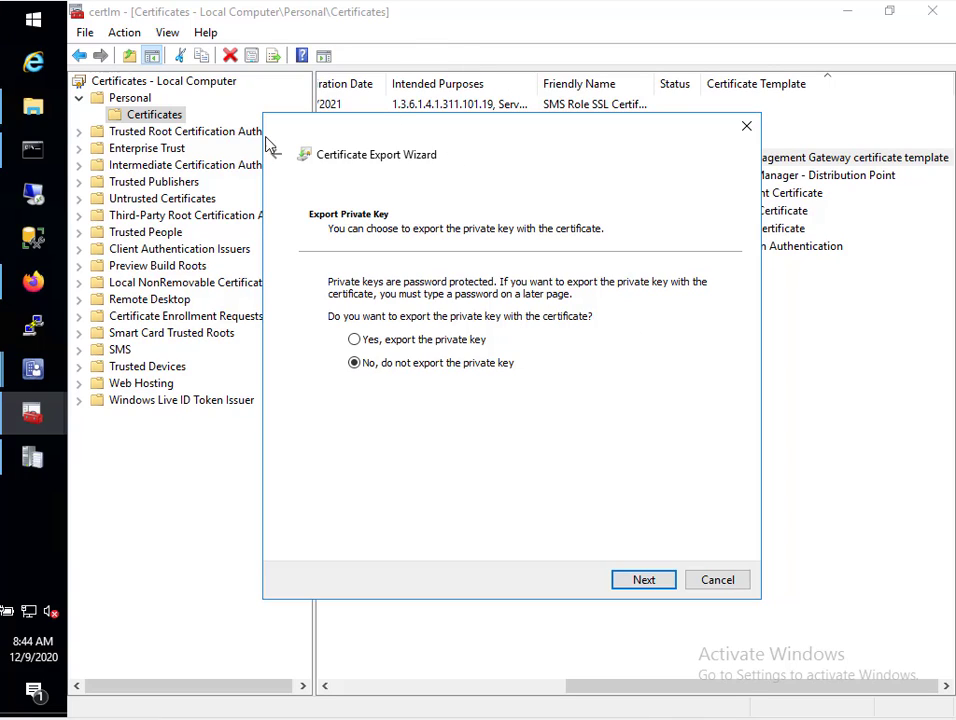
pyautogui.click(397, 338)
pyautogui.click(657, 584)
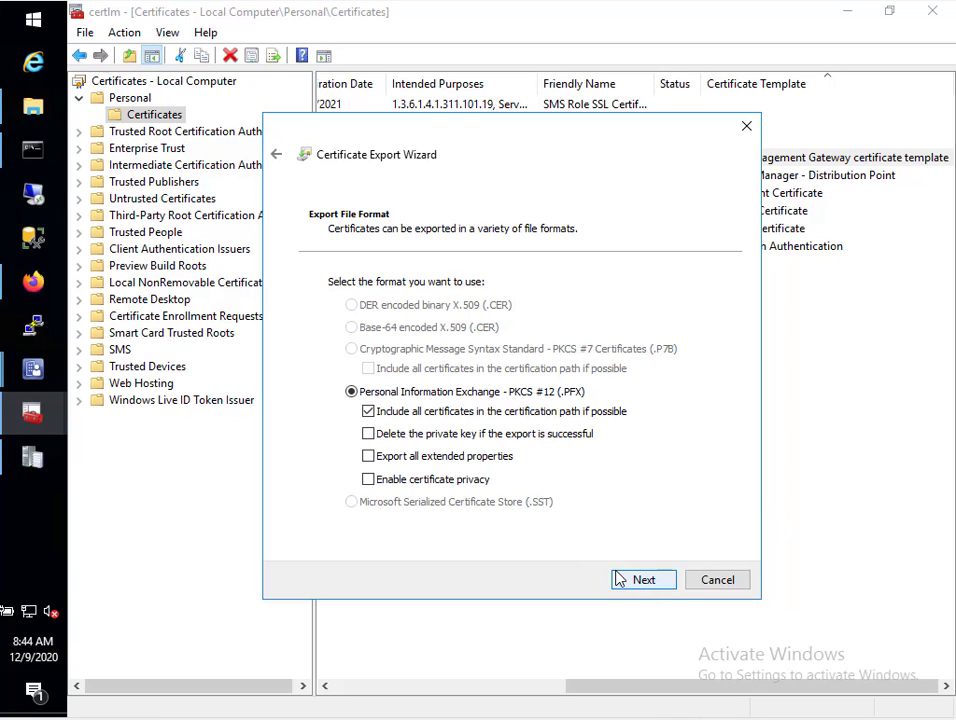
pyautogui.click(476, 456)
pyautogui.click(652, 586)
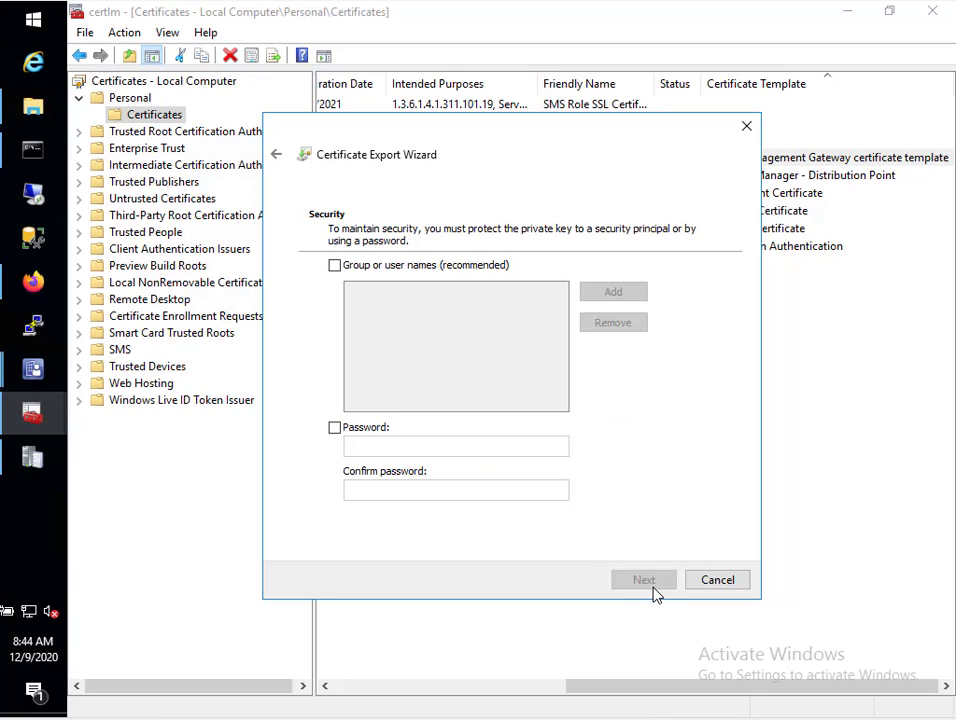
# Password-protect the export and save it as new CMG cert.pfx on the Desktop
pyautogui.click(335, 427)
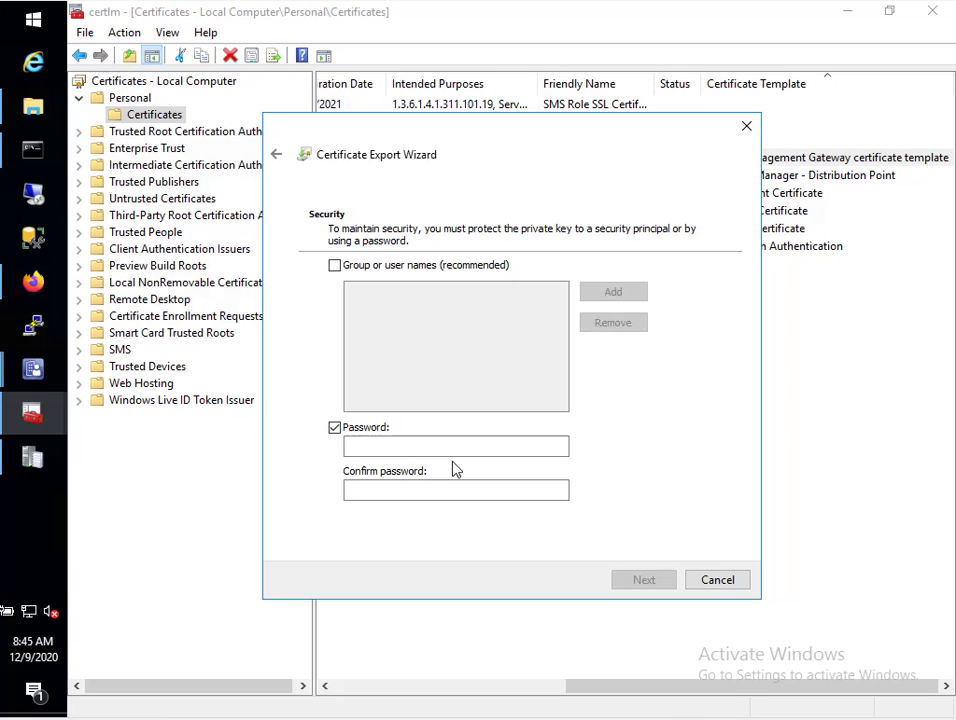
pyautogui.click(452, 446)
pyautogui.write('P@')
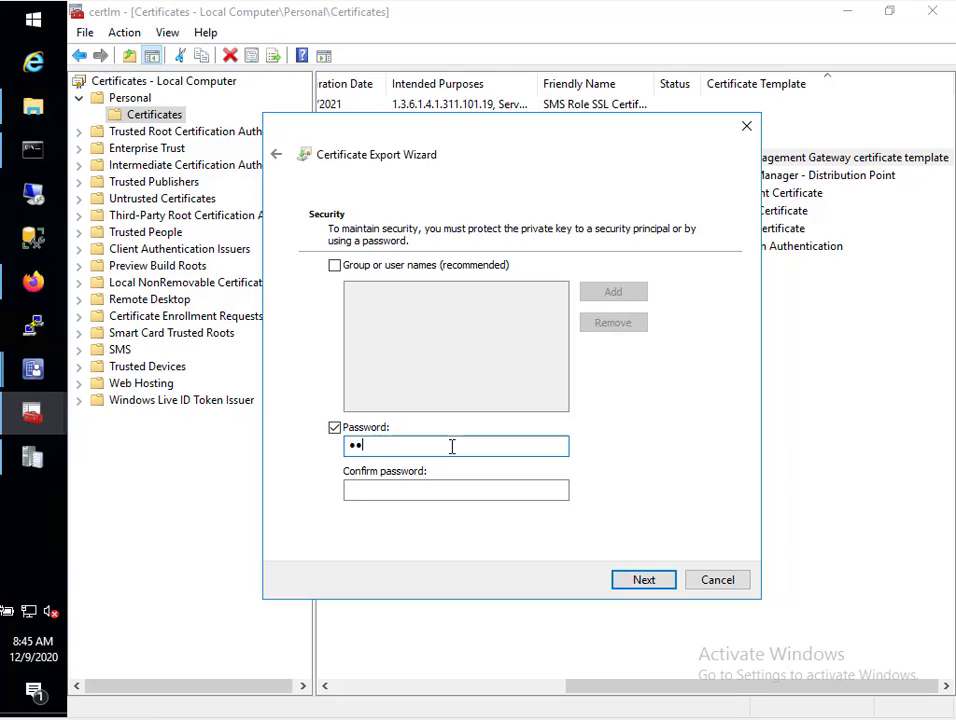
pyautogui.write('ssw0rd')
pyautogui.press('Tab')
pyautogui.write('P')
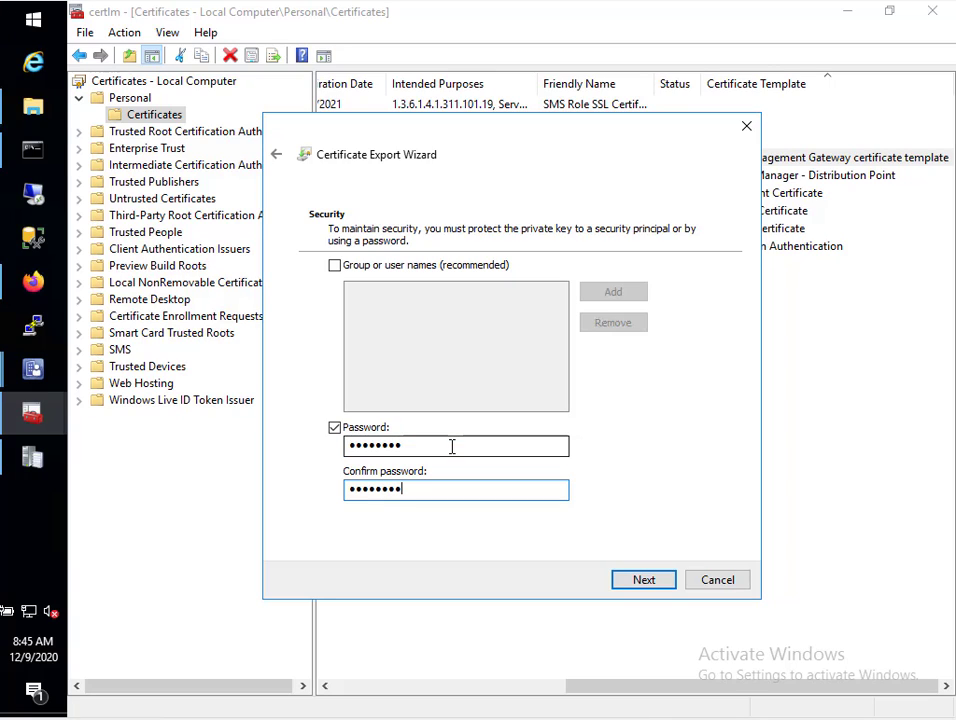
pyautogui.click(642, 580)
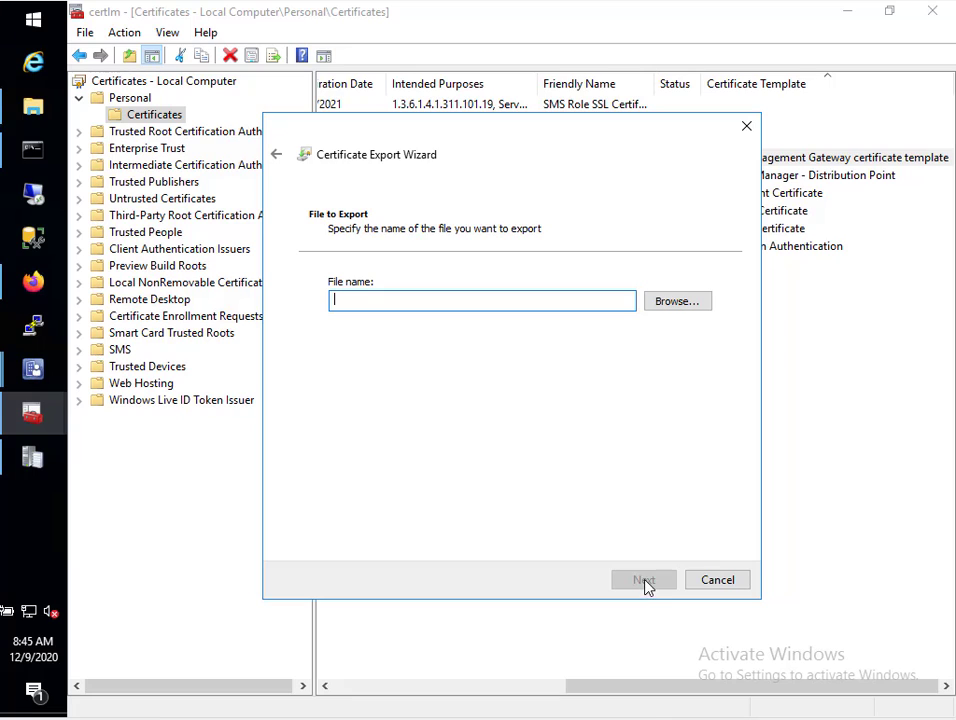
pyautogui.press('Tab')
pyautogui.press('space')
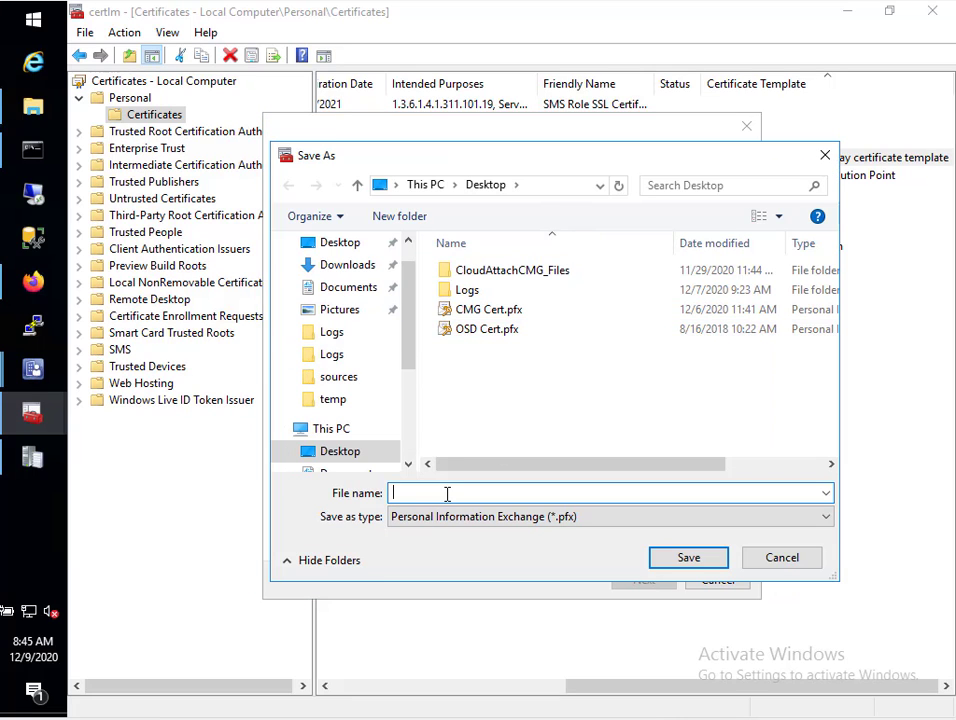
pyautogui.write('new CMG cert')
pyautogui.click(688, 557)
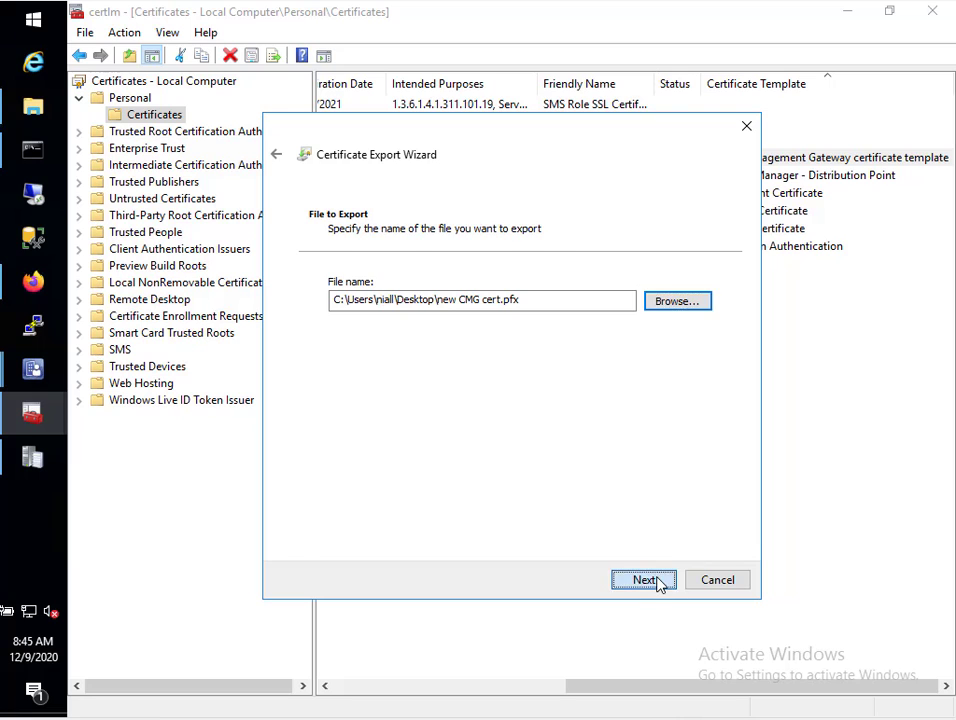
pyautogui.click(645, 580)
pyautogui.click(655, 588)
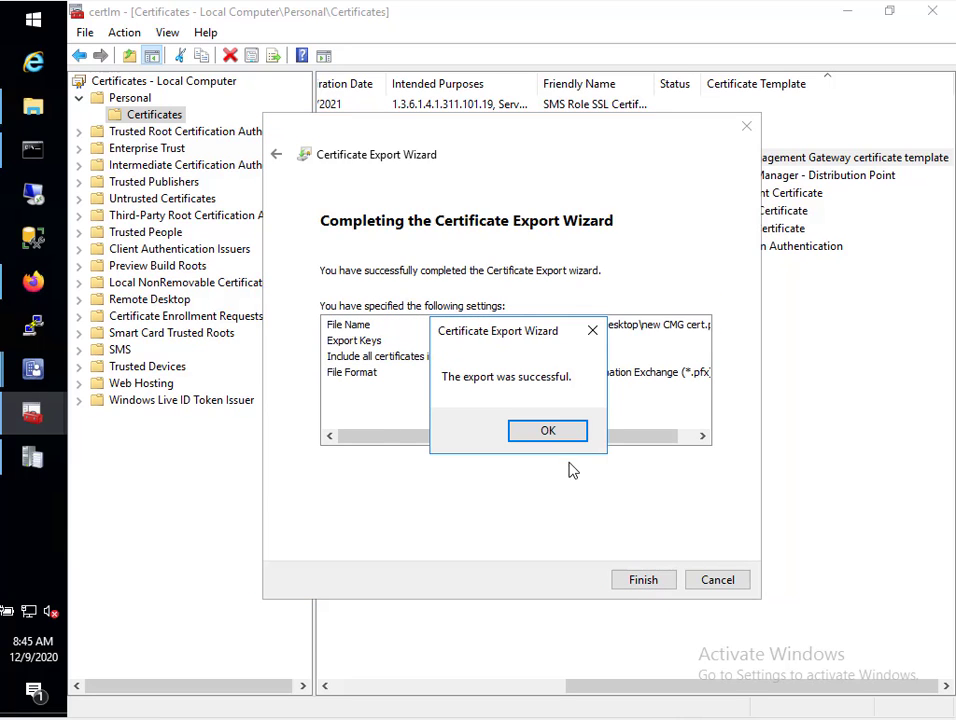
# Dismiss the export confirmation and minimize certlm, Trace Log Tool, Firefox and the Task Sequence Editor
pyautogui.click(548, 433)
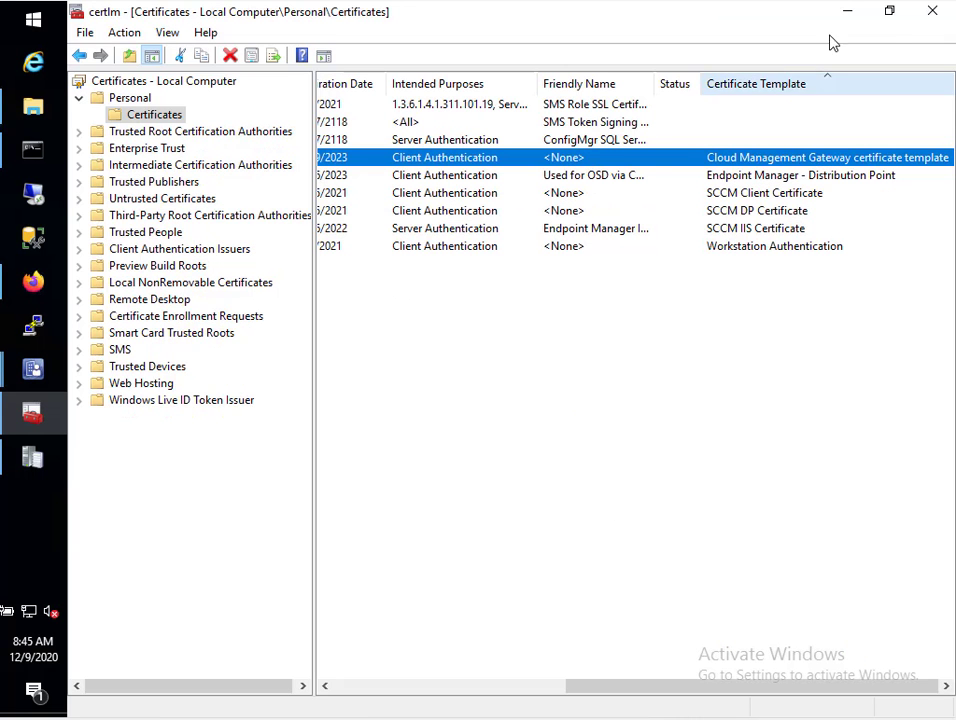
pyautogui.click(847, 11)
pyautogui.click(848, 13)
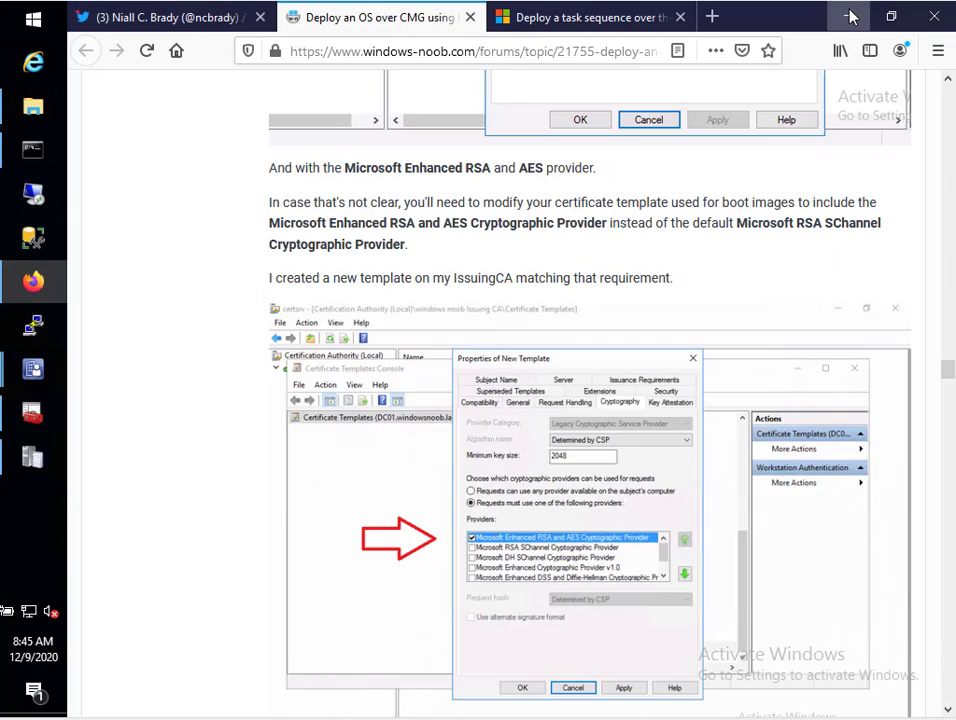
pyautogui.click(849, 16)
pyautogui.click(849, 14)
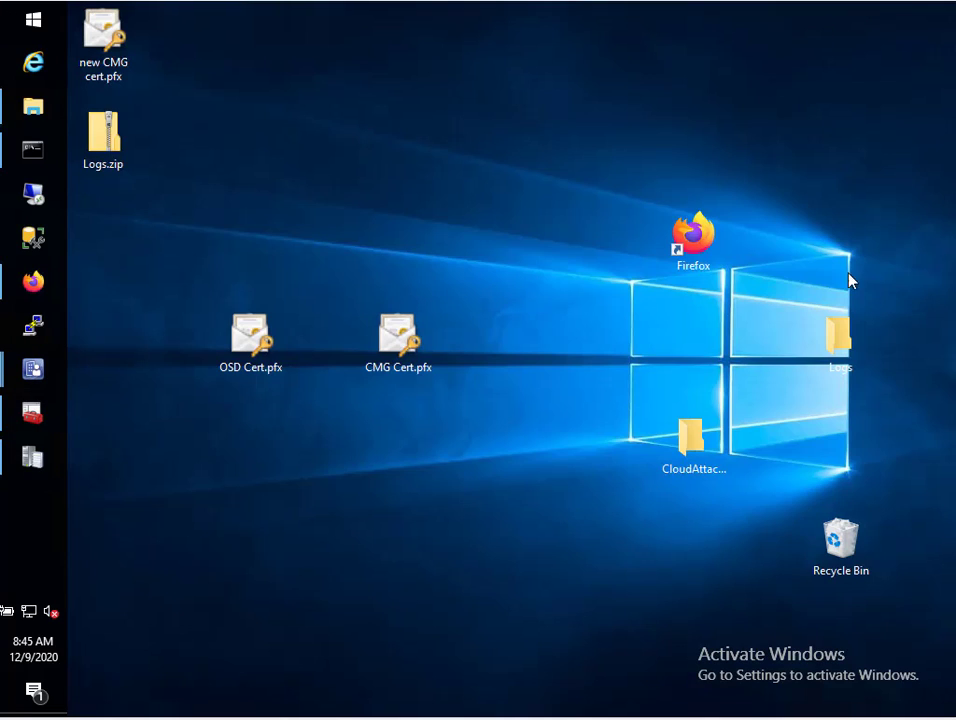
# Group CMG Cert.pfx, OSD Cert.pfx and new CMG cert.pfx at the desktop top, then close the editor
pyautogui.moveTo(392, 336); pyautogui.dragTo(494, 46)
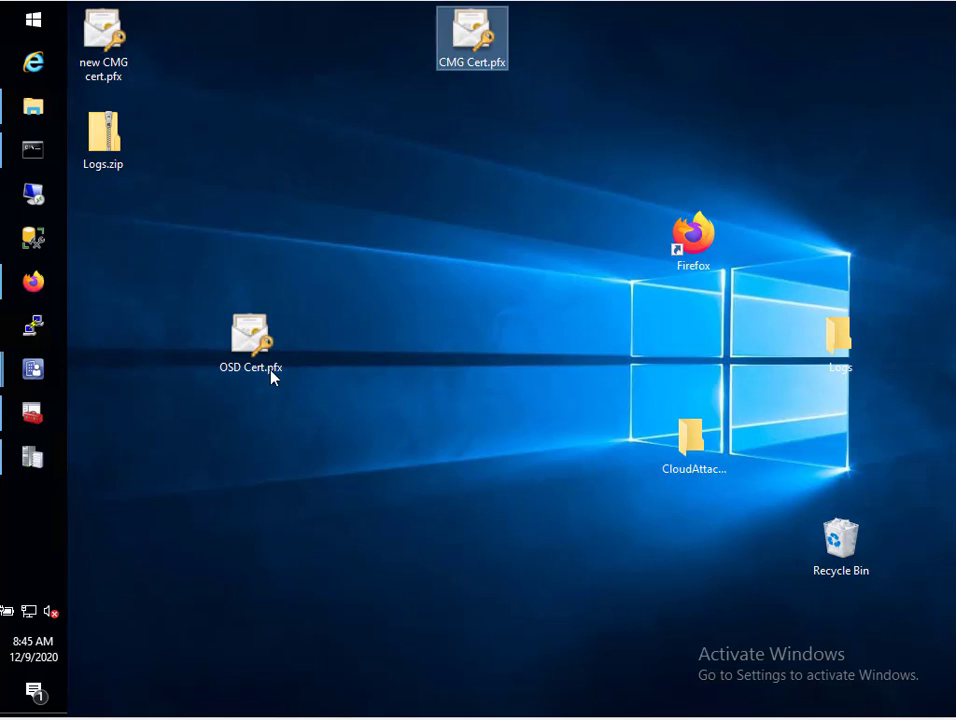
pyautogui.moveTo(271, 377); pyautogui.dragTo(490, 140)
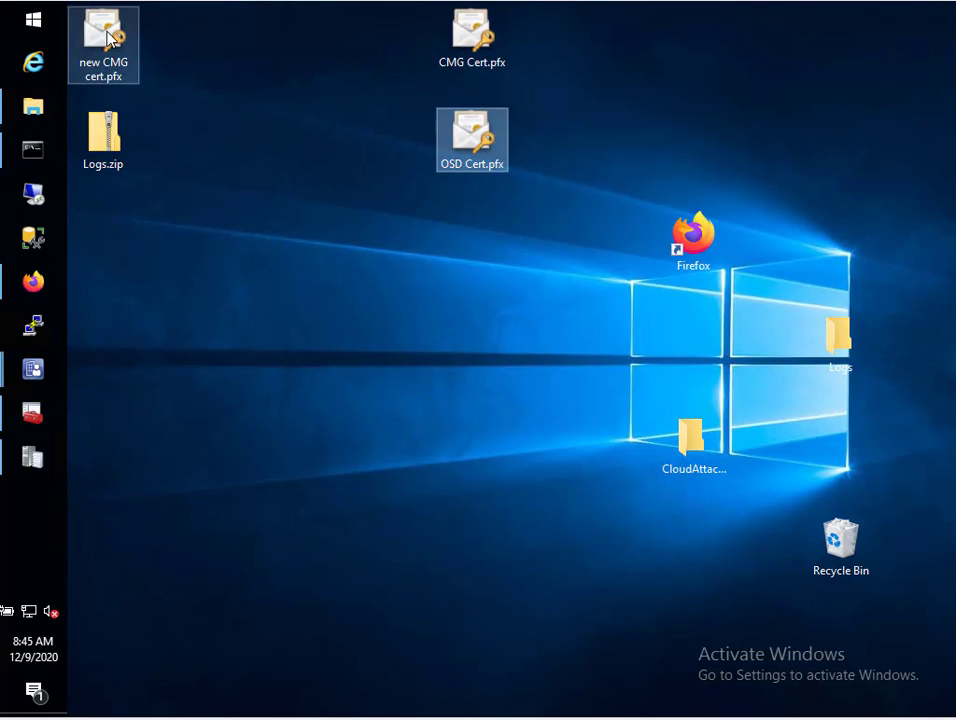
pyautogui.moveTo(100, 31); pyautogui.dragTo(610, 48)
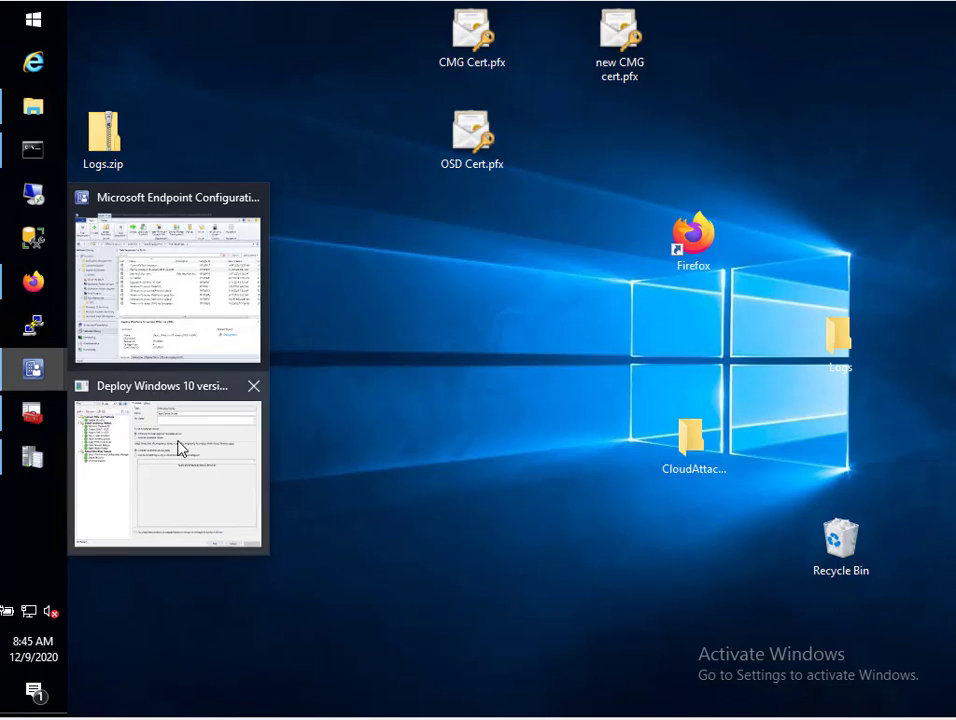
pyautogui.click(180, 446)
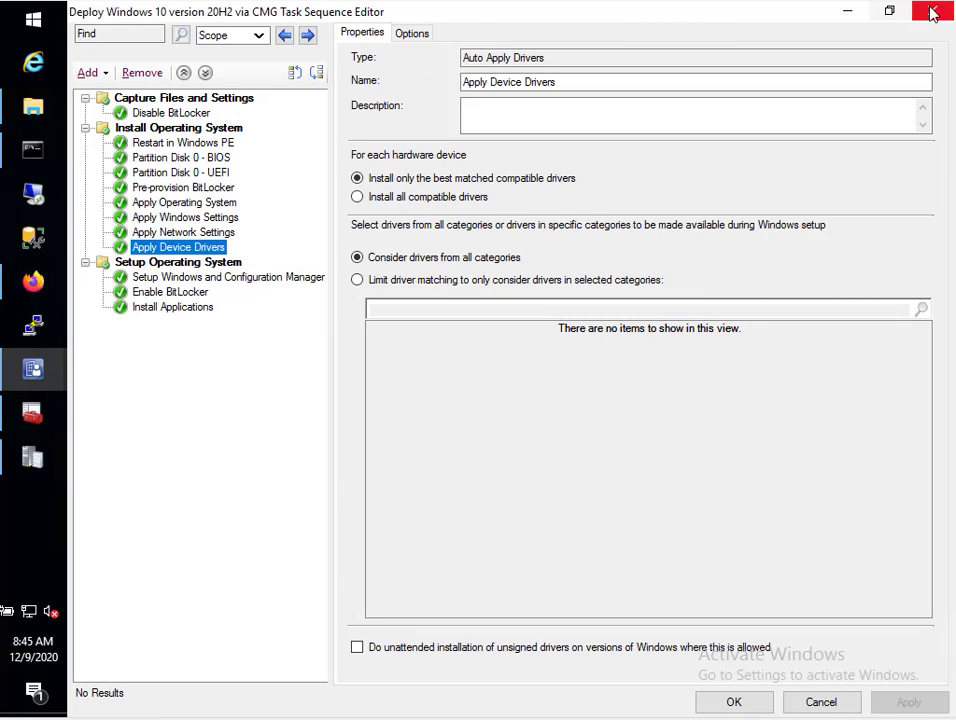
pyautogui.press('super+d')
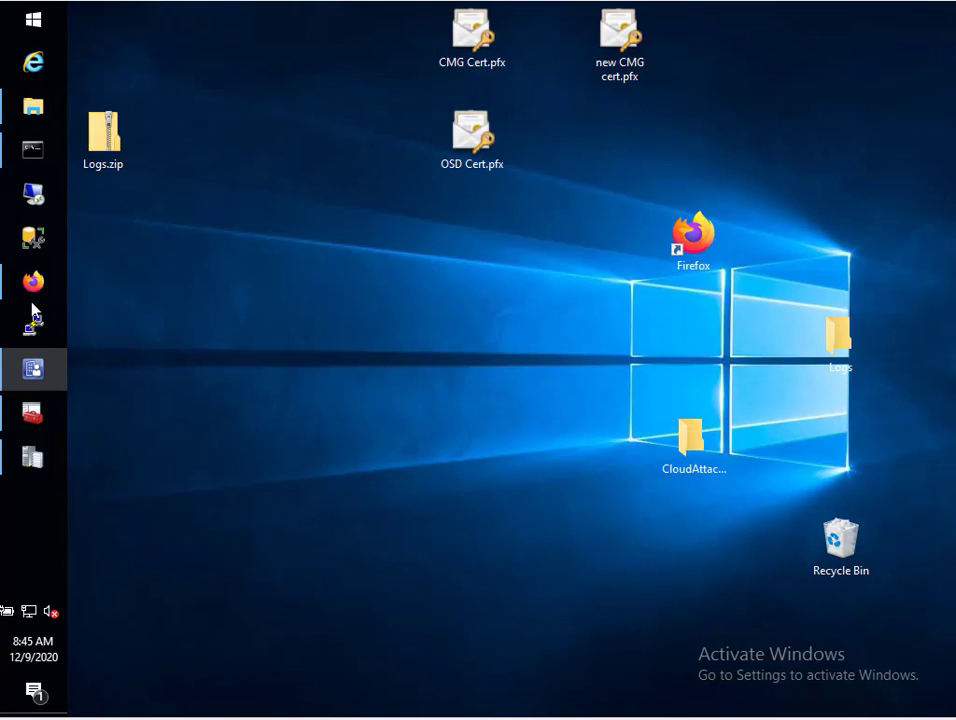
# Create bootable, site-based task sequence media with media file c:\temp\new_cmg_media.iso
pyautogui.click(33, 368)
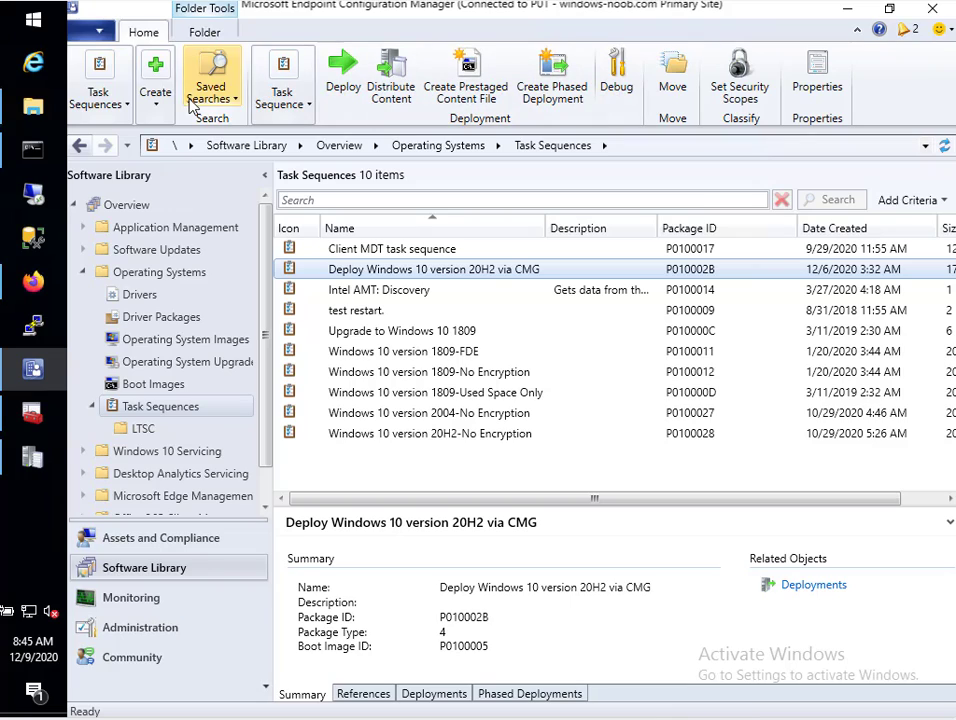
pyautogui.click(157, 108)
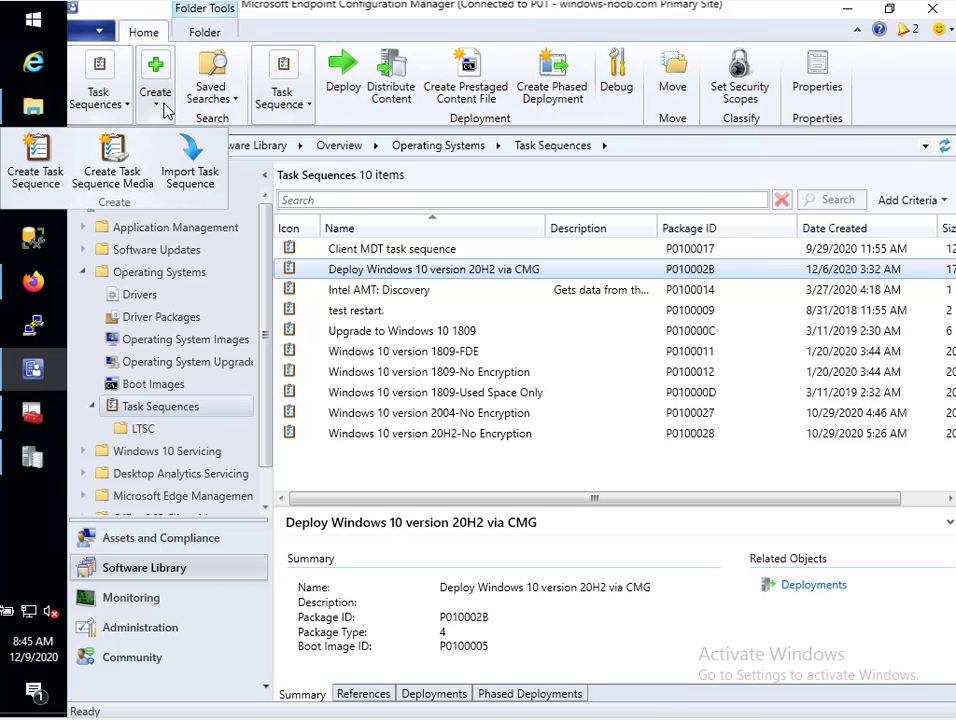
pyautogui.click(118, 160)
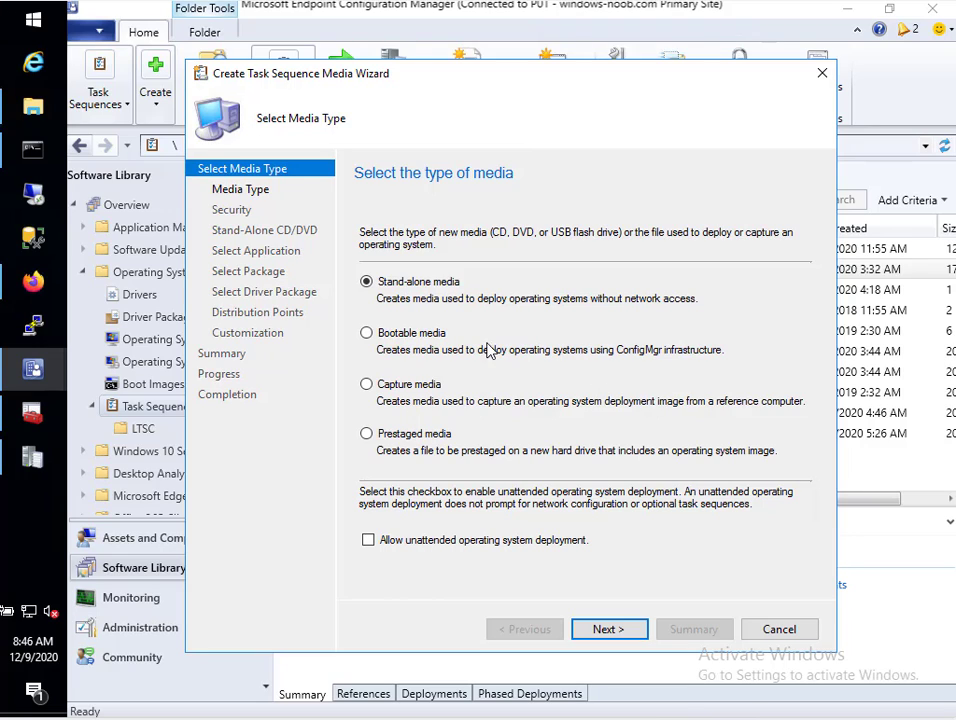
pyautogui.click(404, 336)
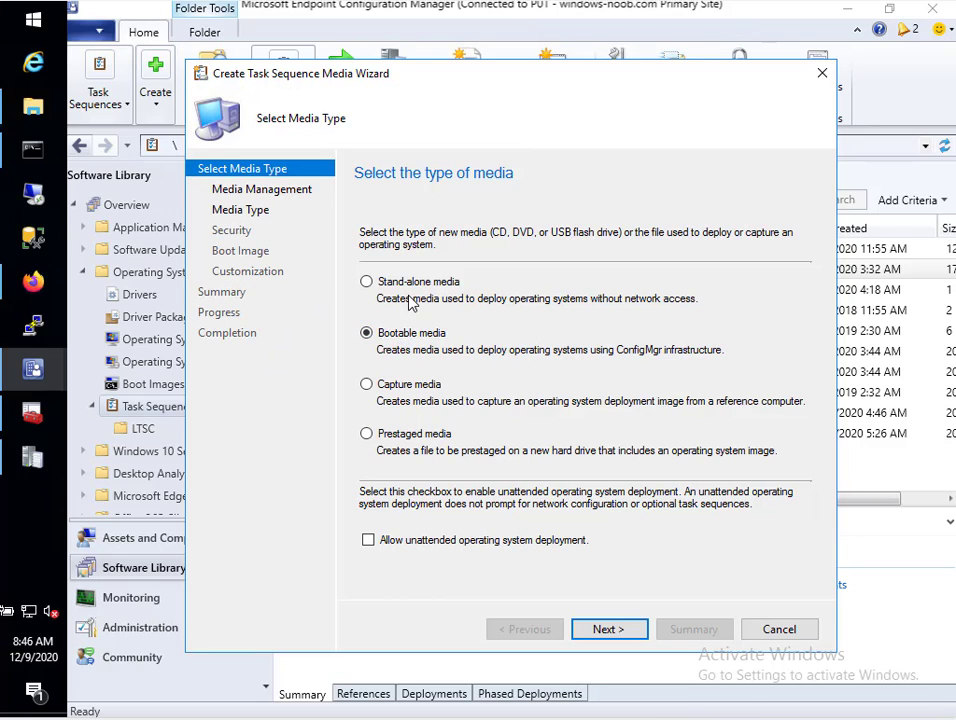
pyautogui.click(608, 629)
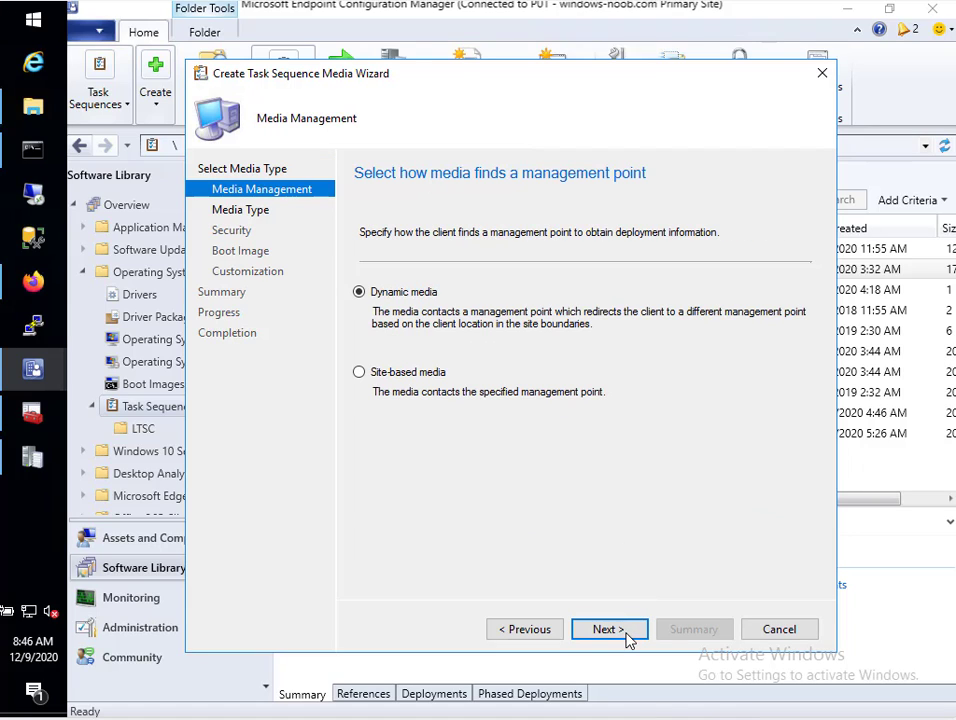
pyautogui.click(372, 376)
pyautogui.click(619, 634)
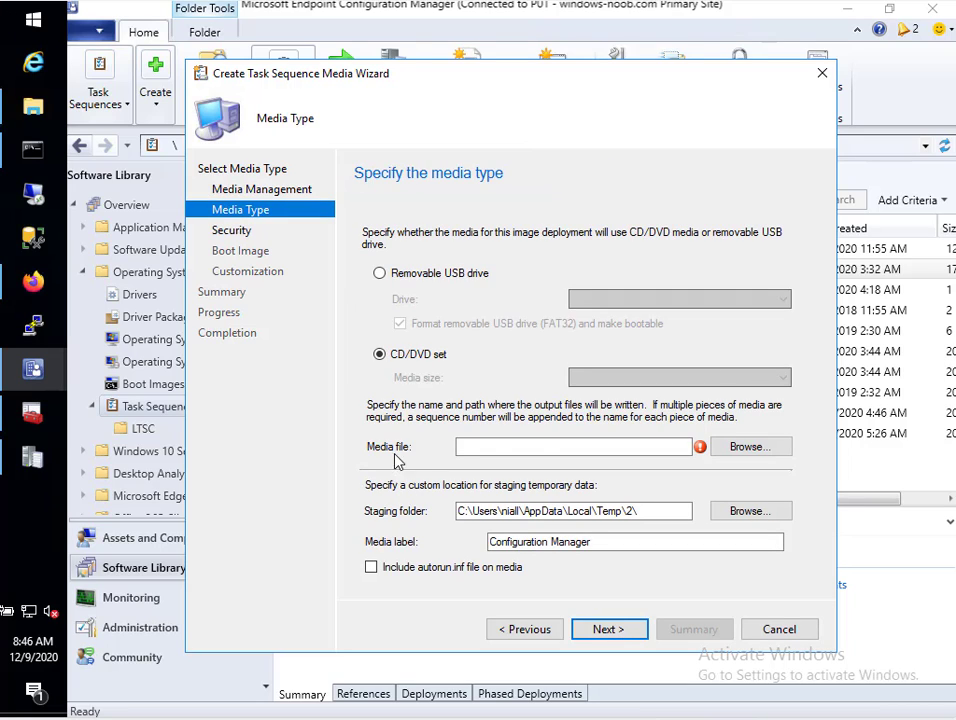
pyautogui.click(627, 451)
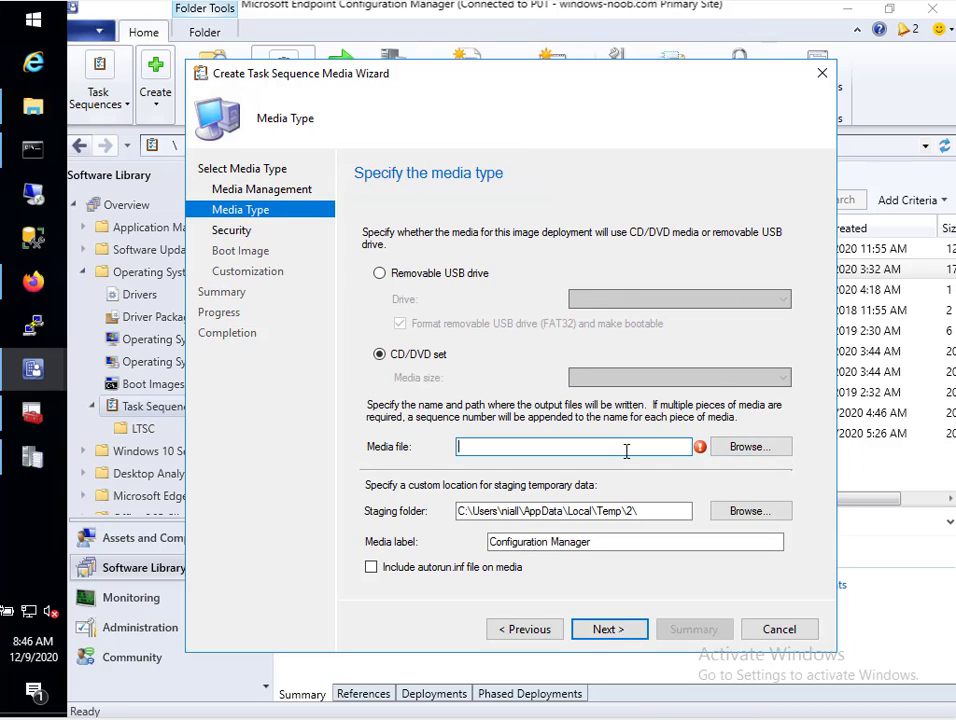
pyautogui.write('c:\\temp\\')
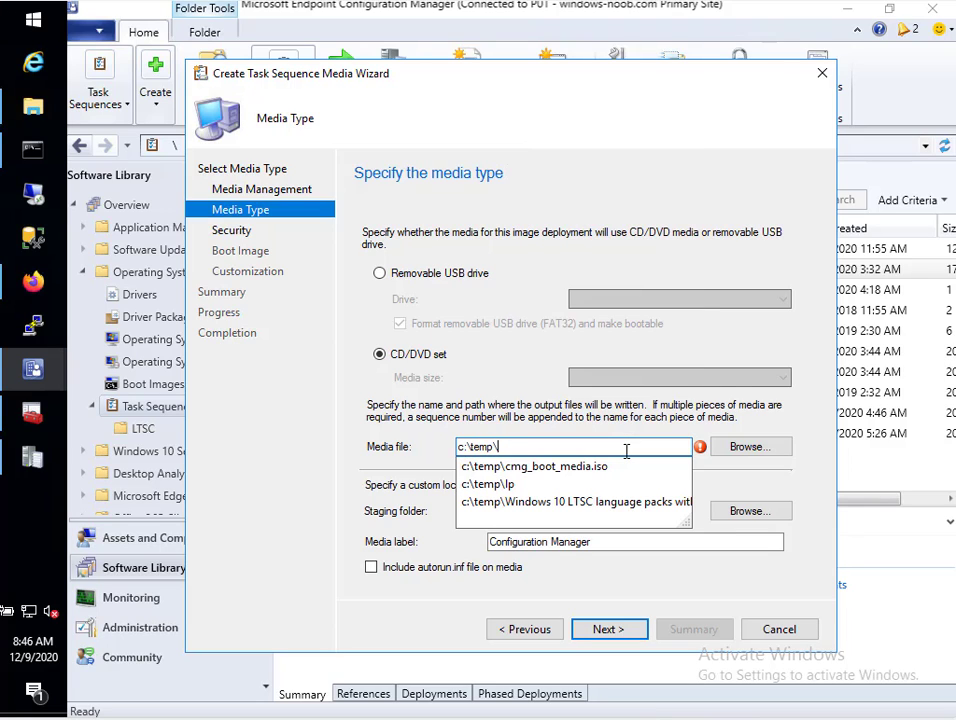
pyautogui.write('new_cmg_media')
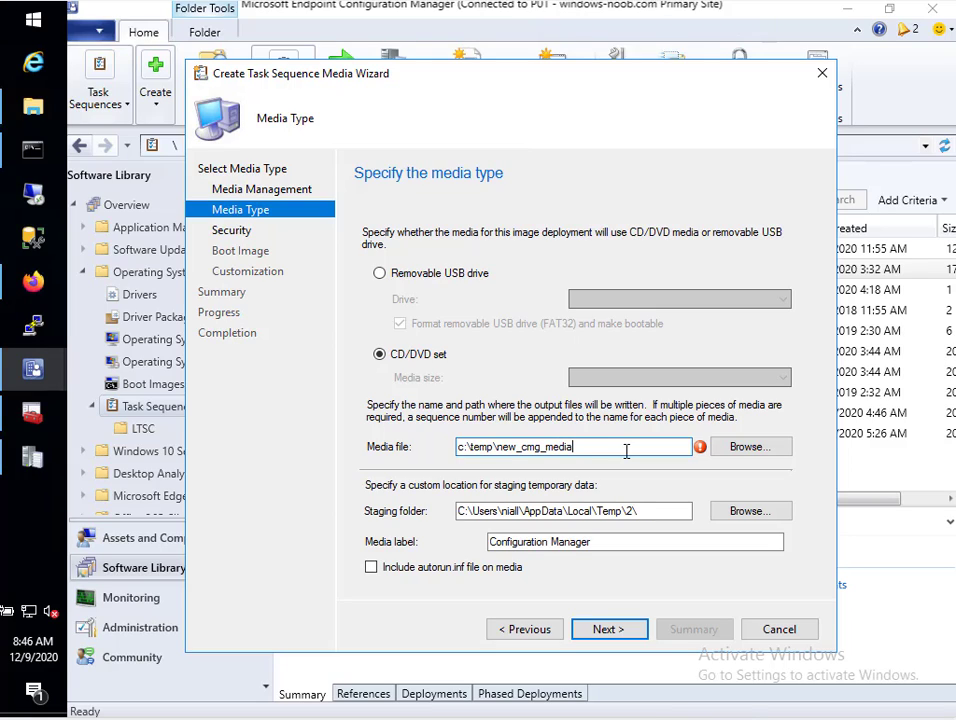
pyautogui.write('.iso')
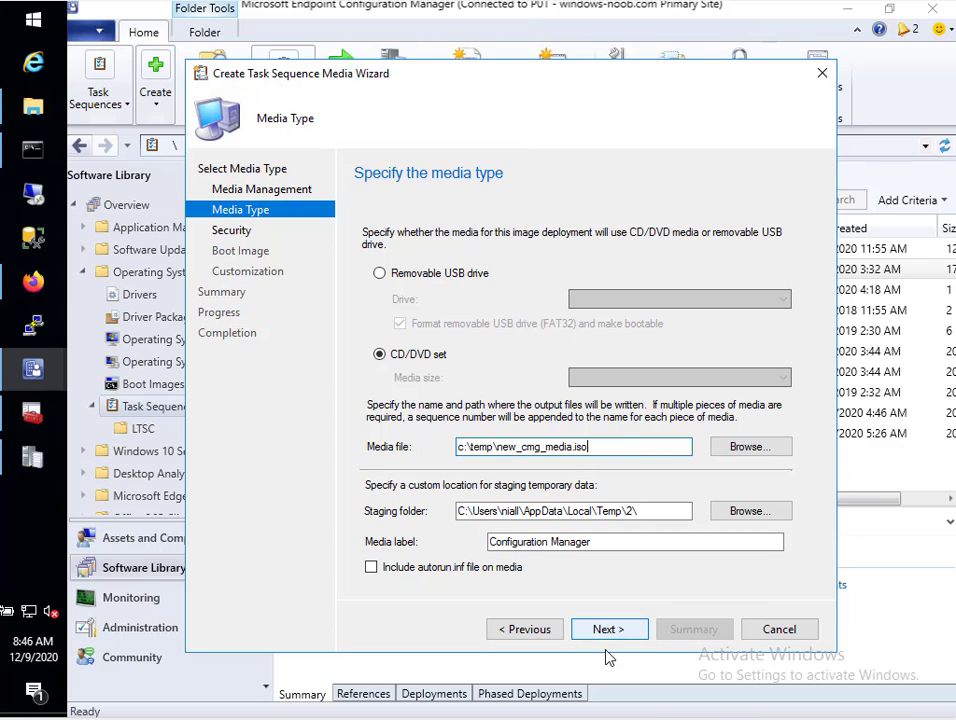
# Enter and confirm a password protecting the media
pyautogui.click(619, 631)
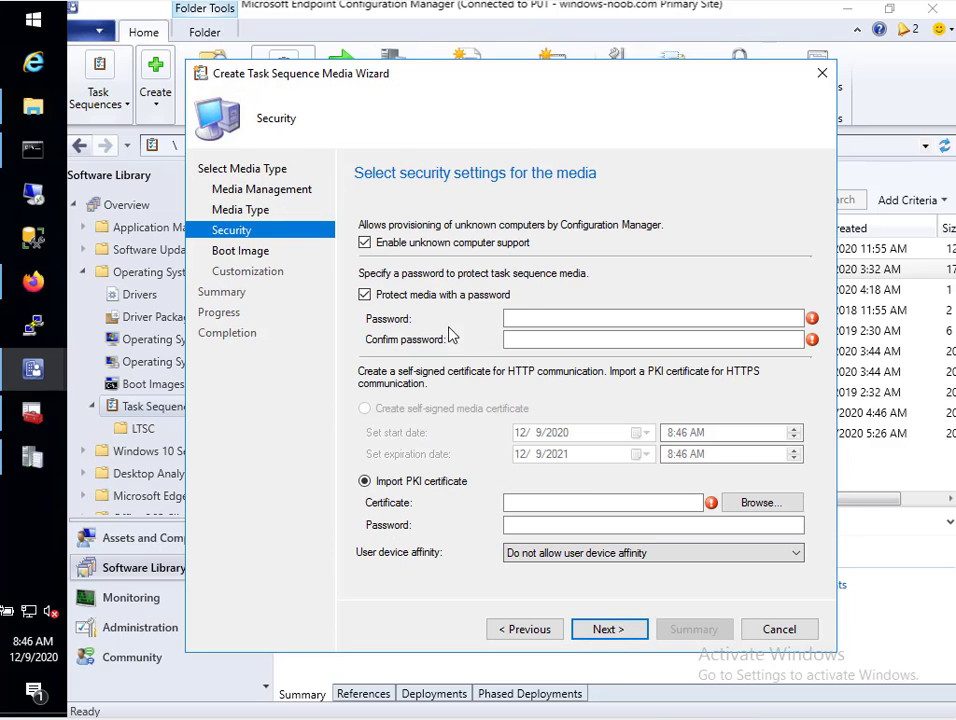
pyautogui.click(532, 318)
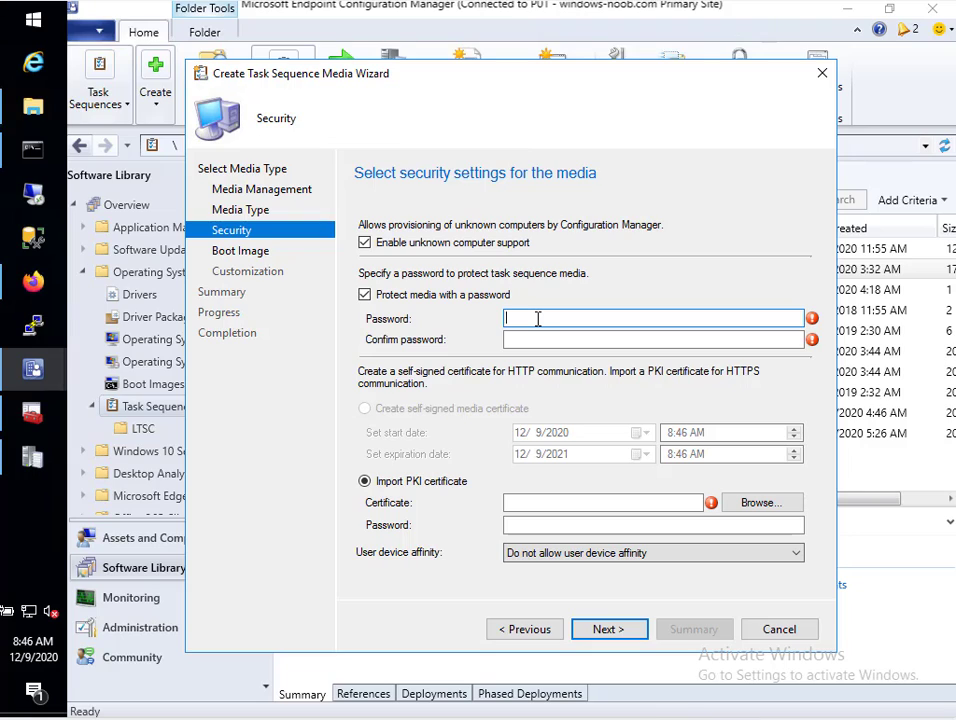
pyautogui.write('***')
pyautogui.click(577, 339)
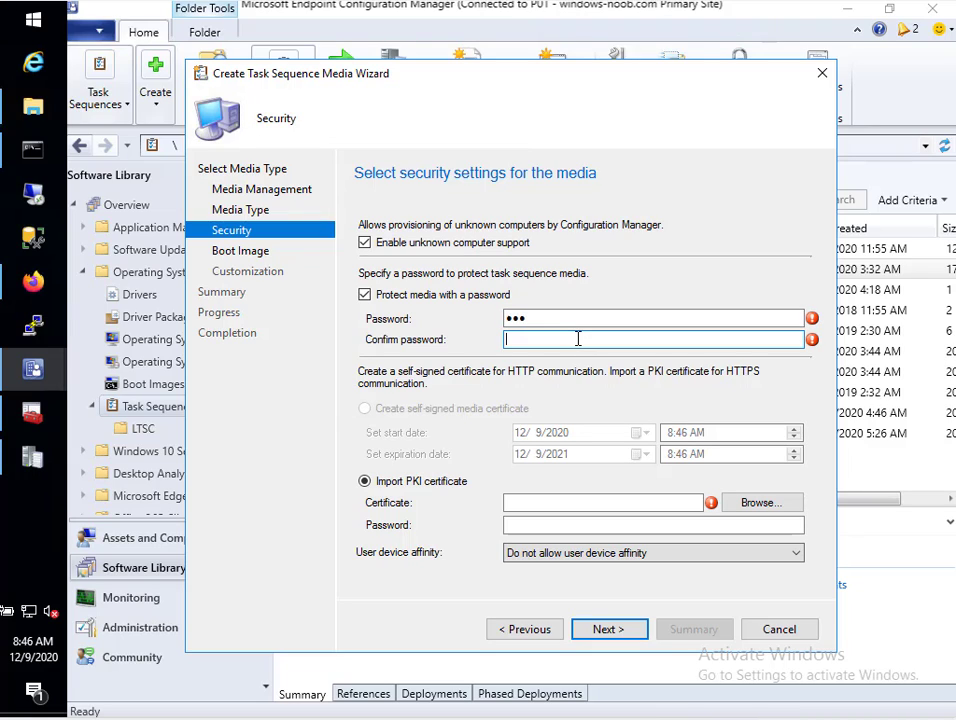
pyautogui.write('***')
pyautogui.click(574, 320)
pyautogui.hotkey('ctrl', 'a')
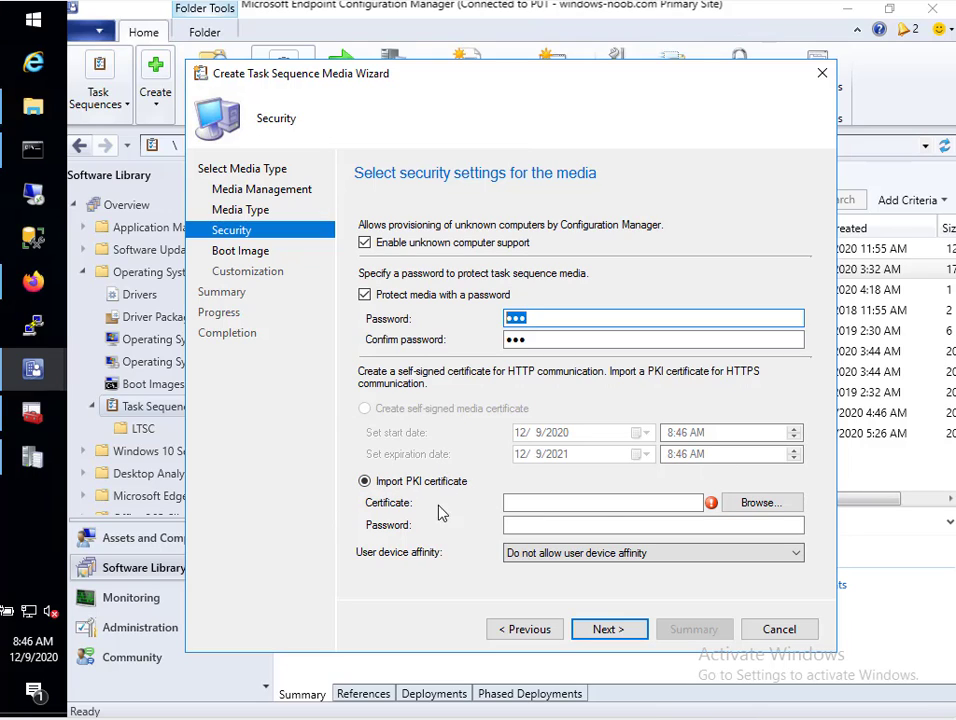
# Import new CMG cert.pfx as the PKI certificate with its password
pyautogui.click(770, 514)
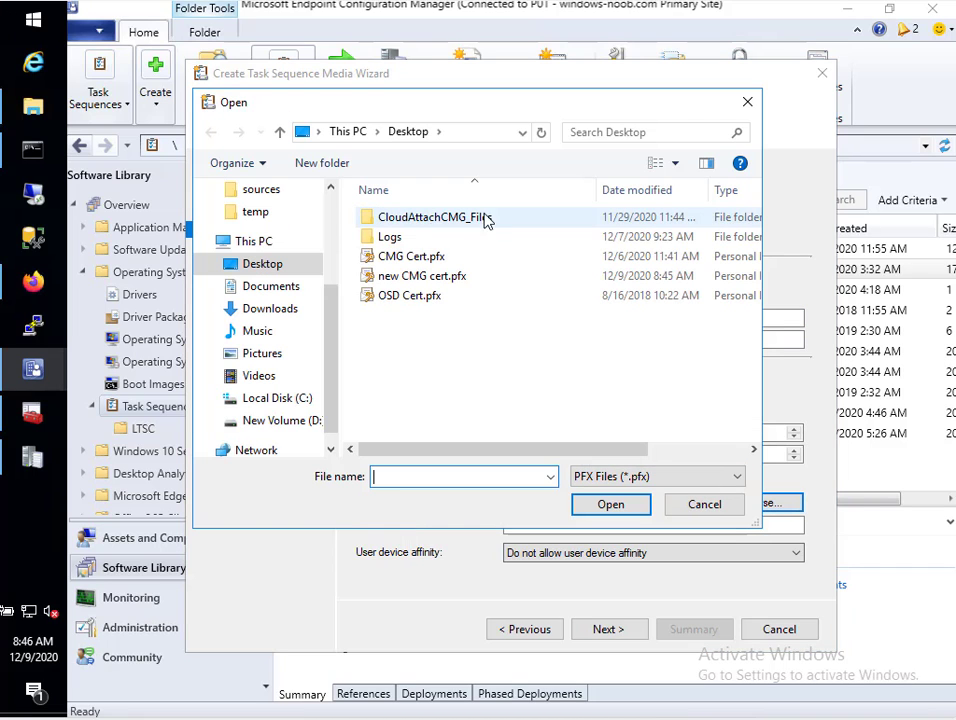
pyautogui.click(431, 275)
pyautogui.click(646, 507)
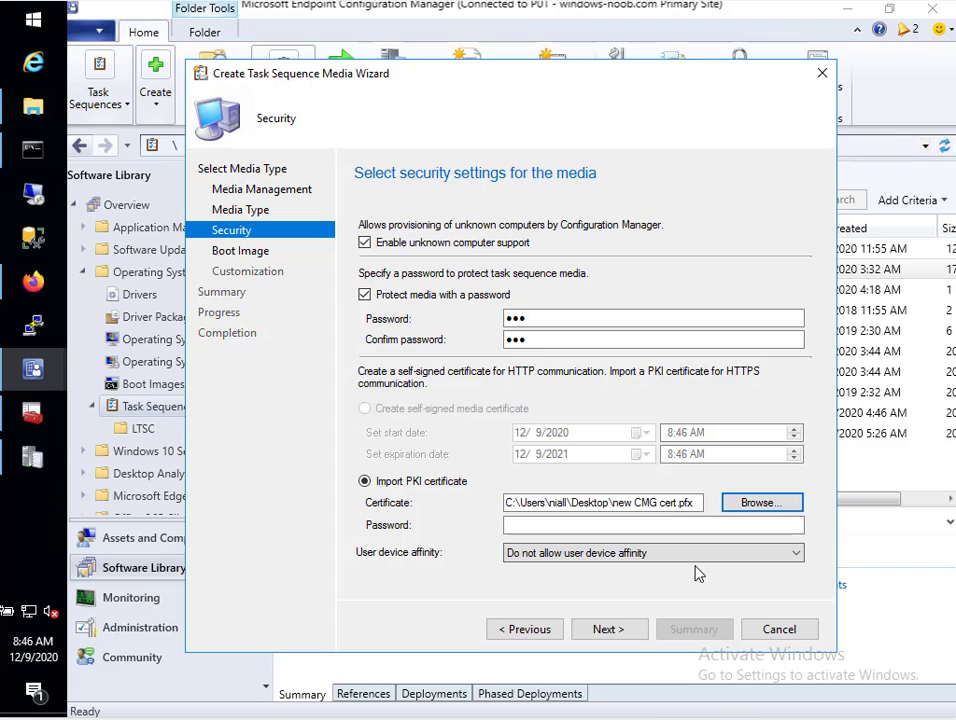
pyautogui.click(521, 526)
pyautogui.click(521, 526)
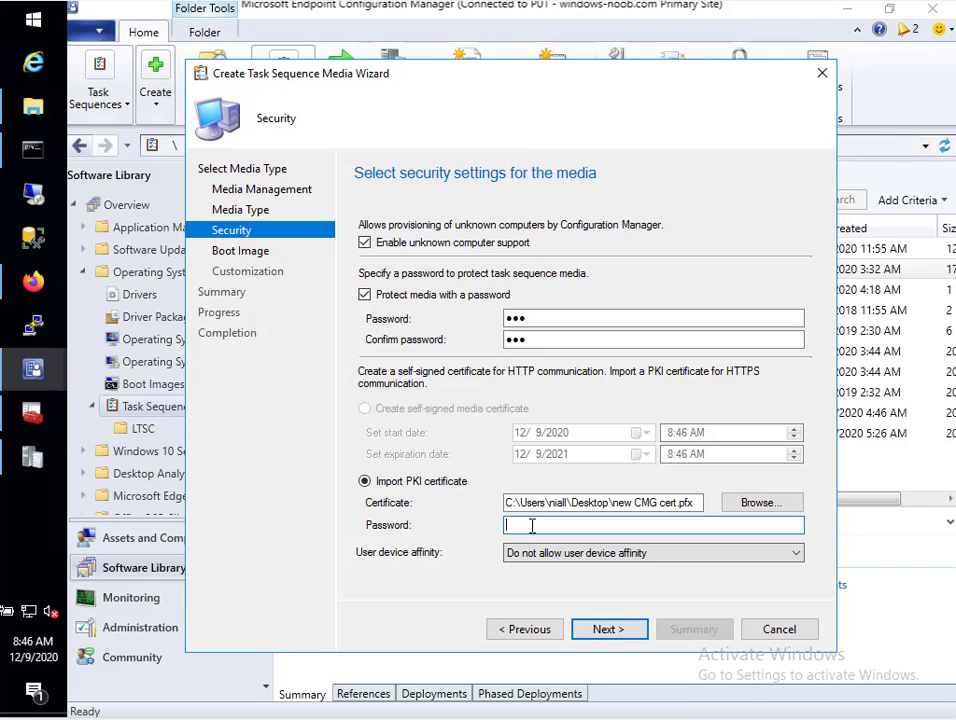
pyautogui.write('•••••••••')
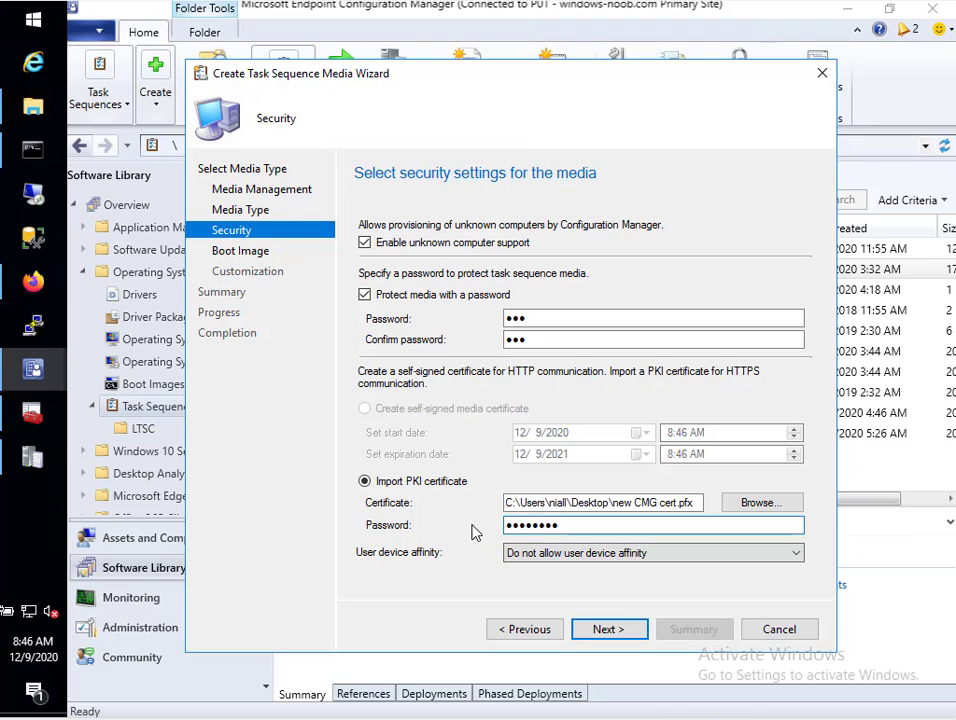
pyautogui.click(616, 637)
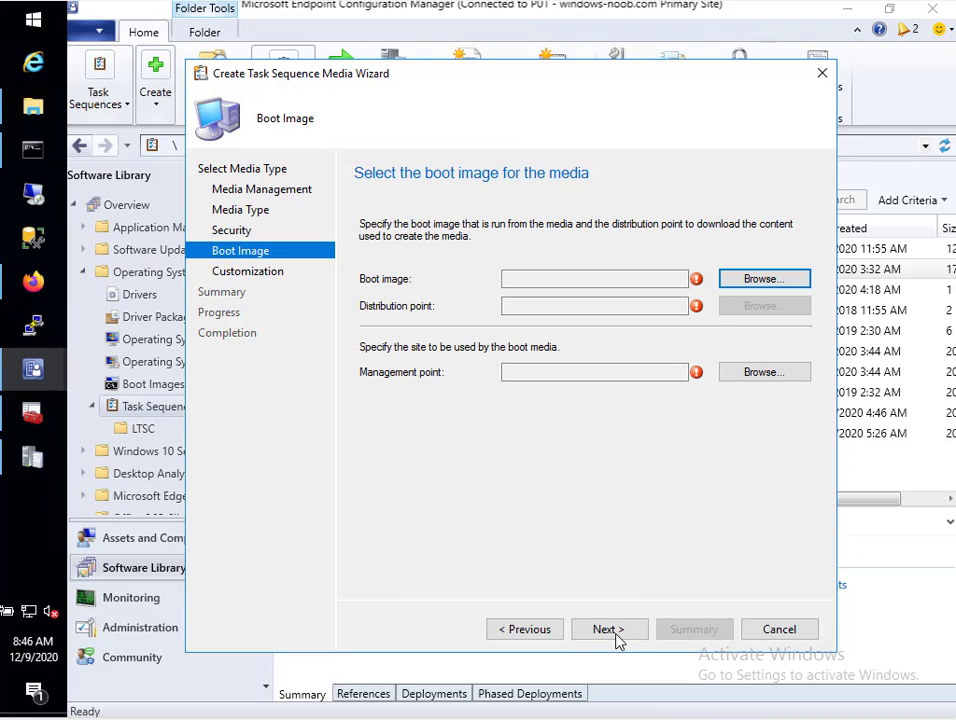
# Select Boot image (x64) and the CM01.WINDOWSNOOB.LAB.LOCAL distribution point
pyautogui.click(776, 279)
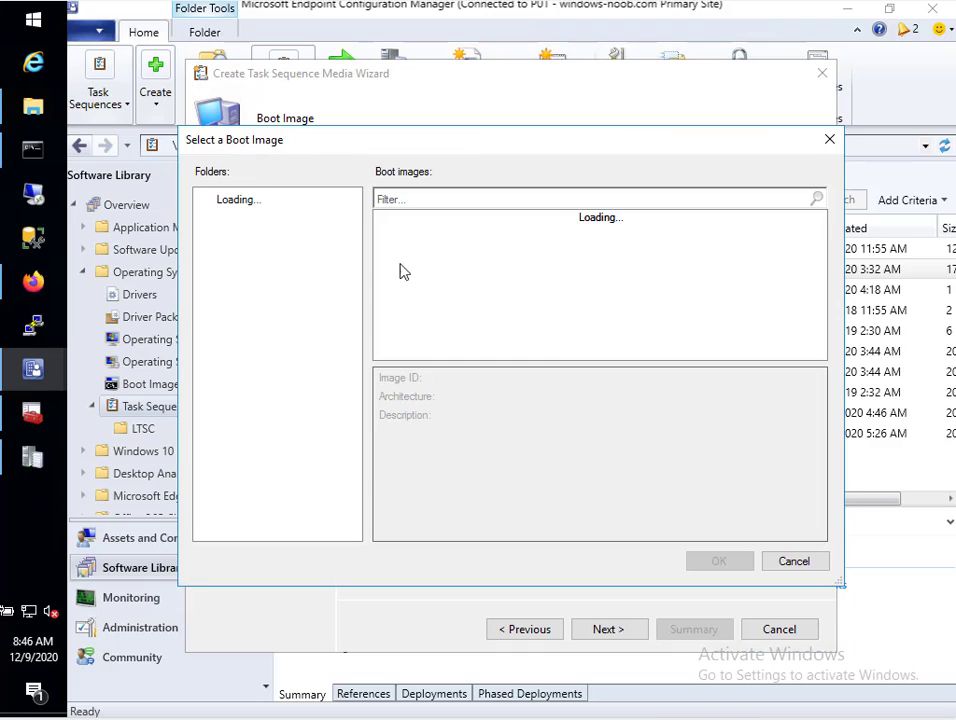
pyautogui.click(476, 222)
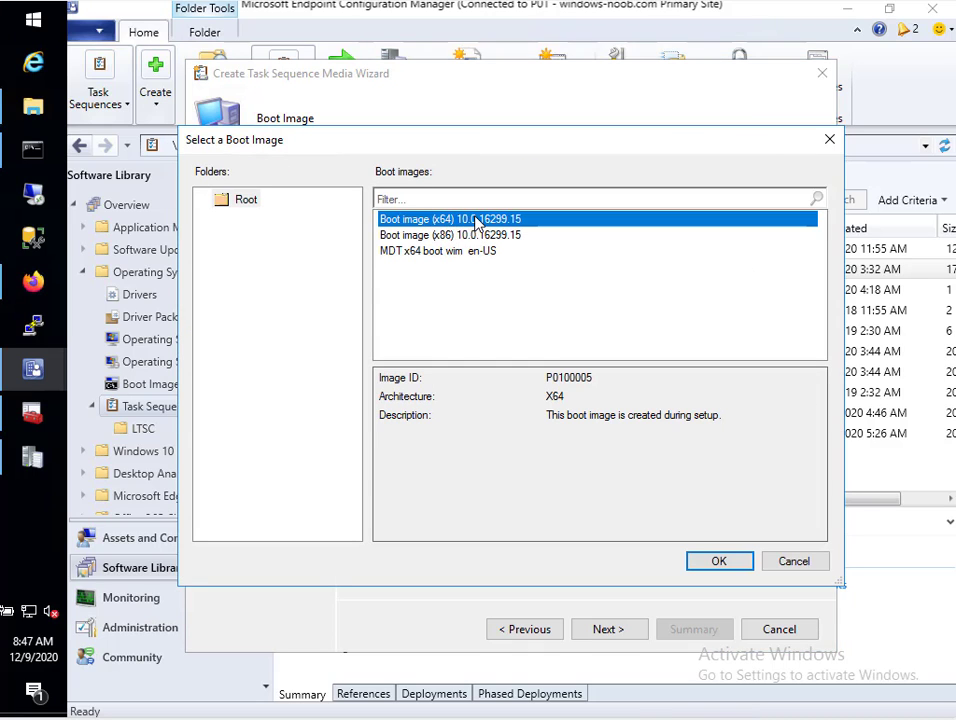
pyautogui.click(716, 561)
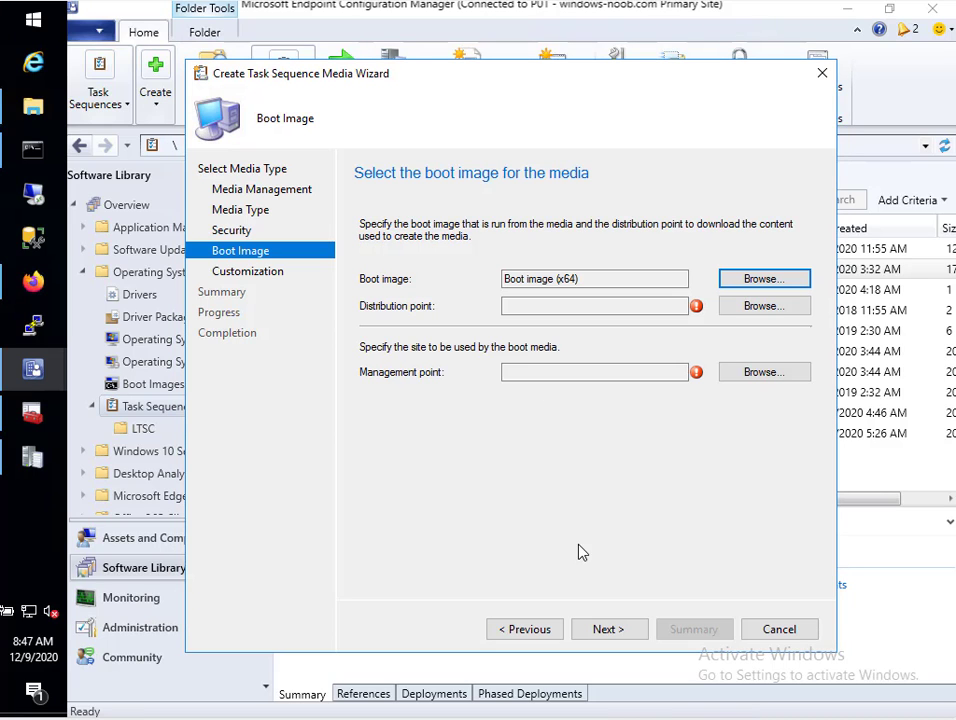
pyautogui.click(778, 306)
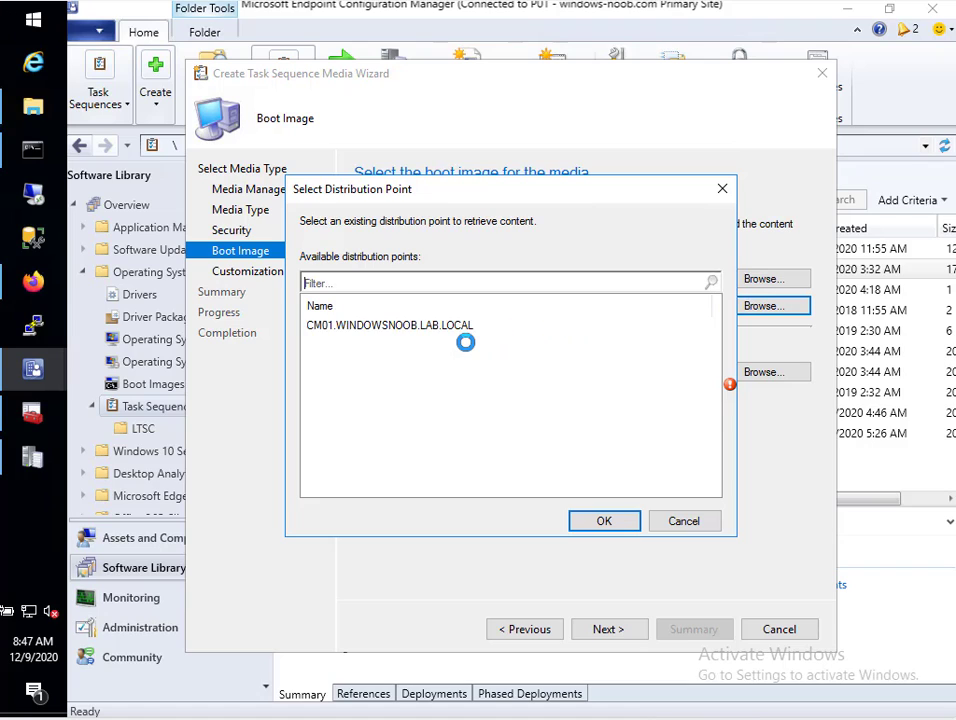
pyautogui.click(370, 328)
pyautogui.click(615, 528)
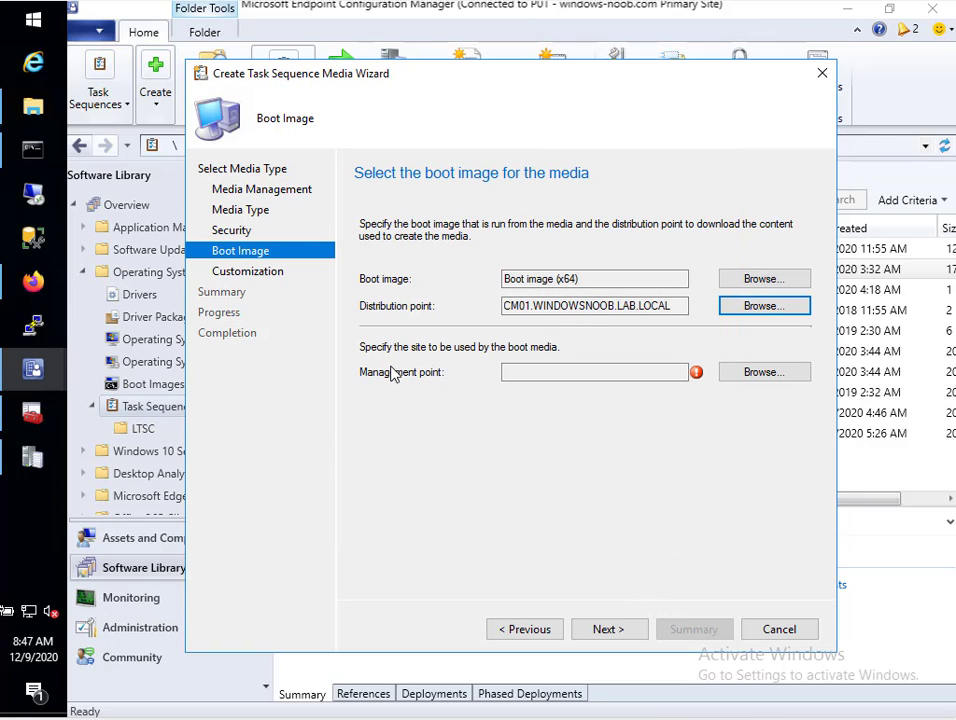
# Set CLOUDATTACHCMG.AZURENOOB.COM as the management point and continue to Customization
pyautogui.click(734, 371)
pyautogui.click(410, 332)
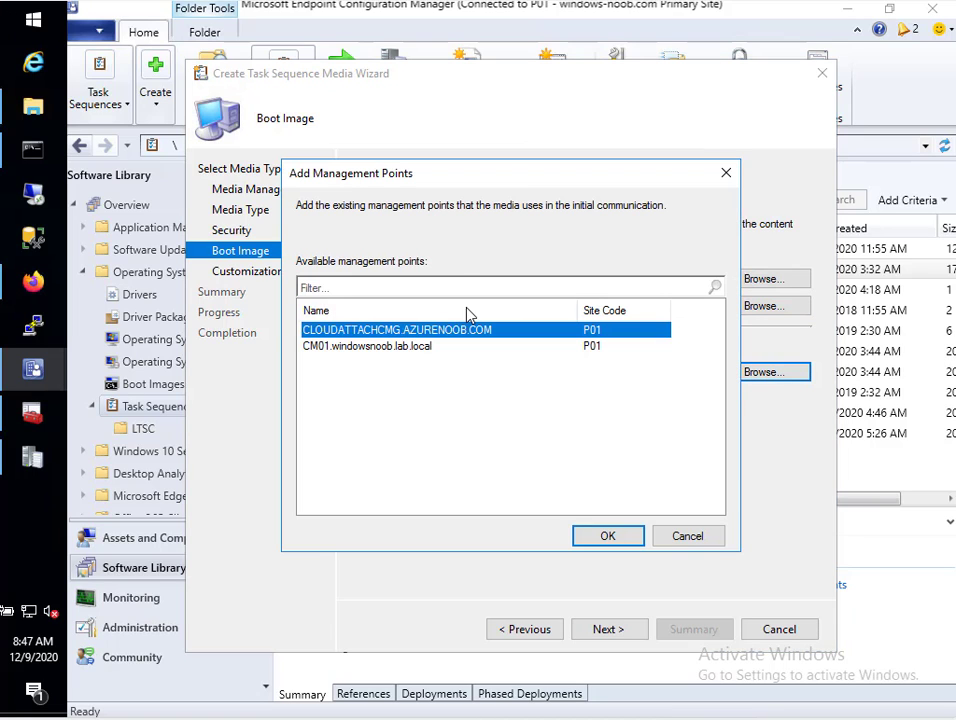
pyautogui.moveTo(510, 185); pyautogui.dragTo(678, 278)
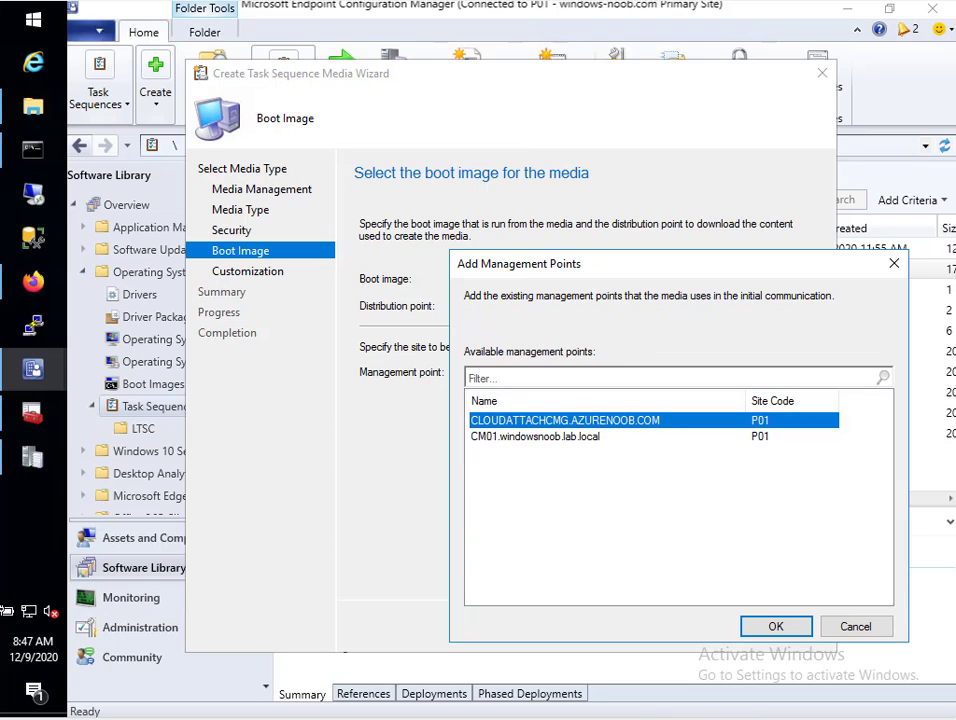
pyautogui.click(798, 627)
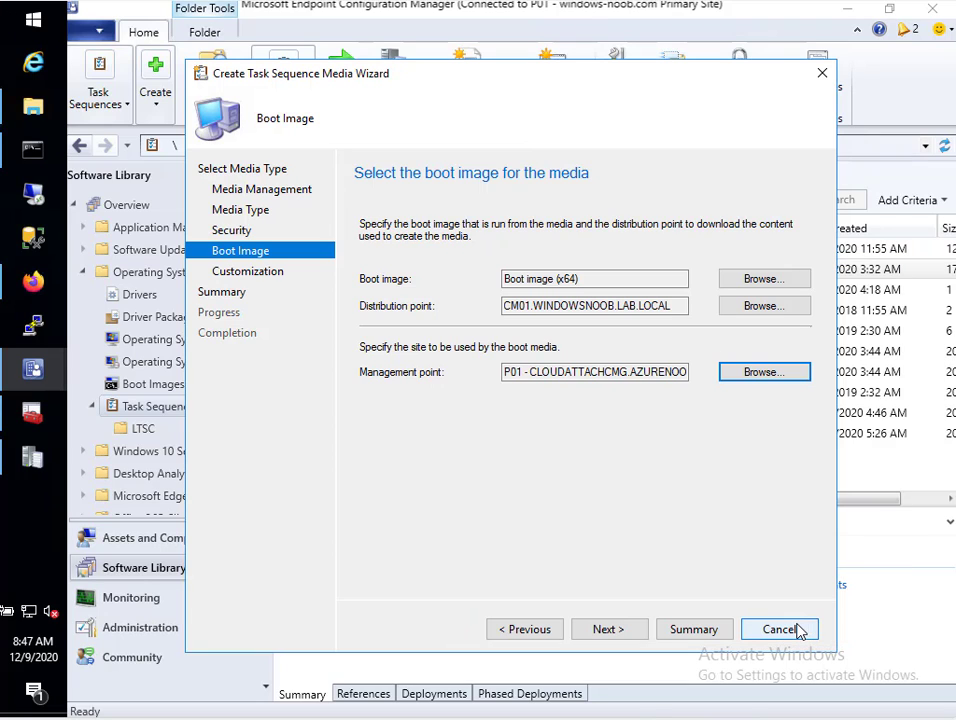
pyautogui.click(612, 629)
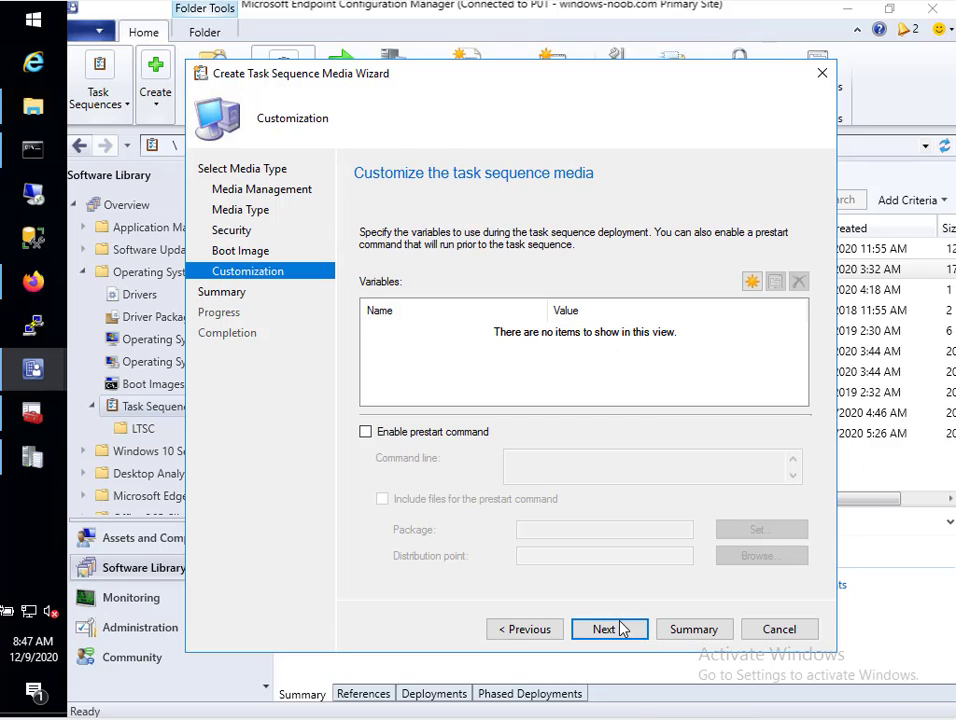
# Pass the Customization and Summary pages, approve the UAC prompt, and build the media until Done
pyautogui.click(620, 629)
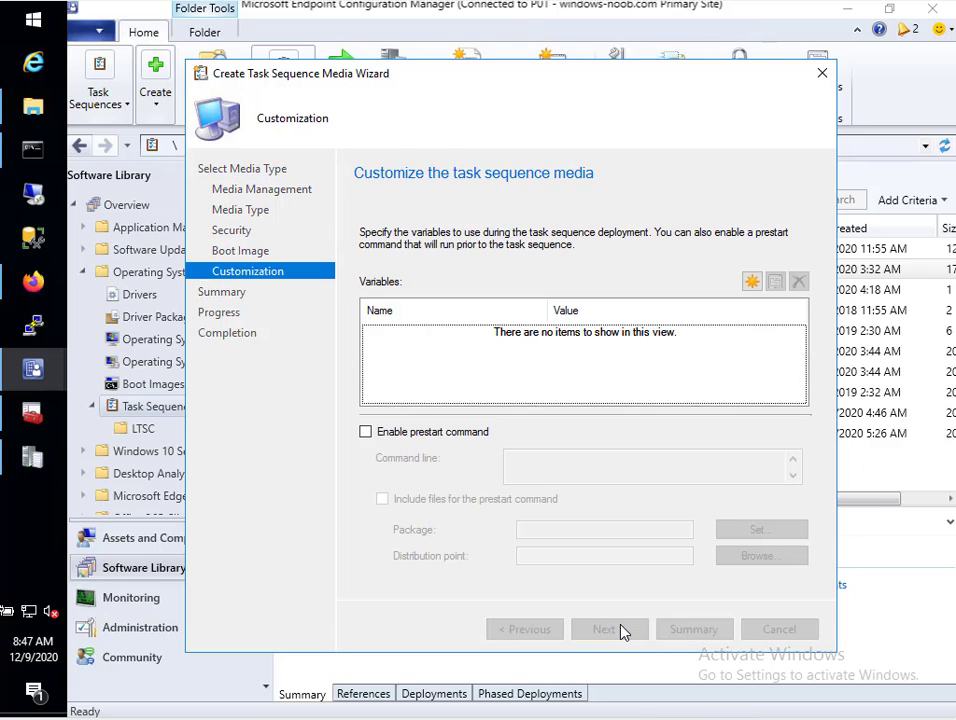
pyautogui.click(620, 629)
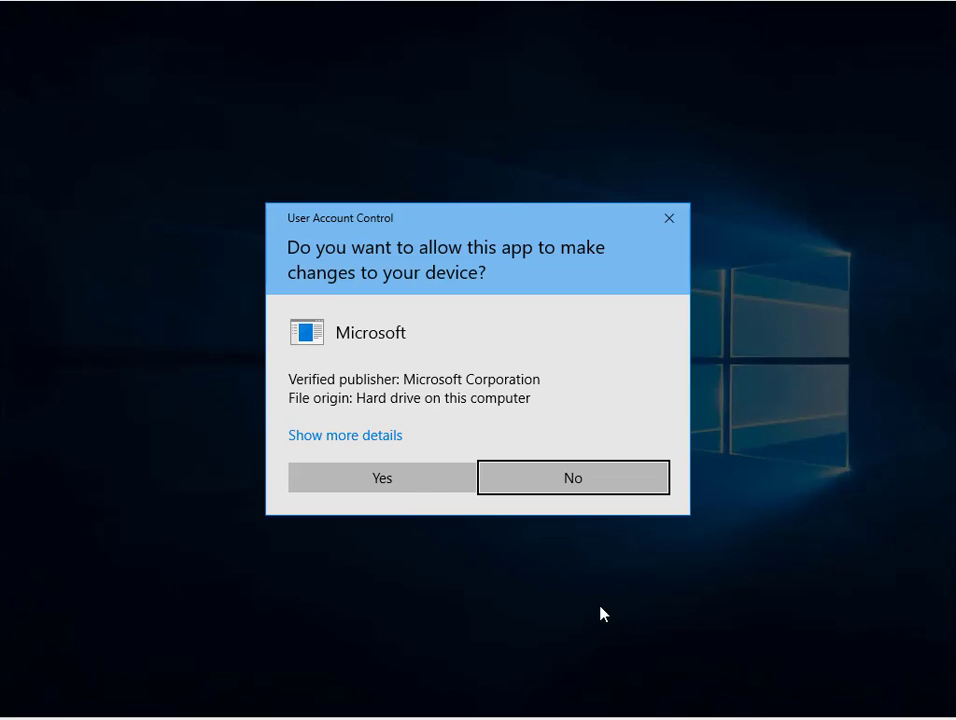
pyautogui.click(408, 476)
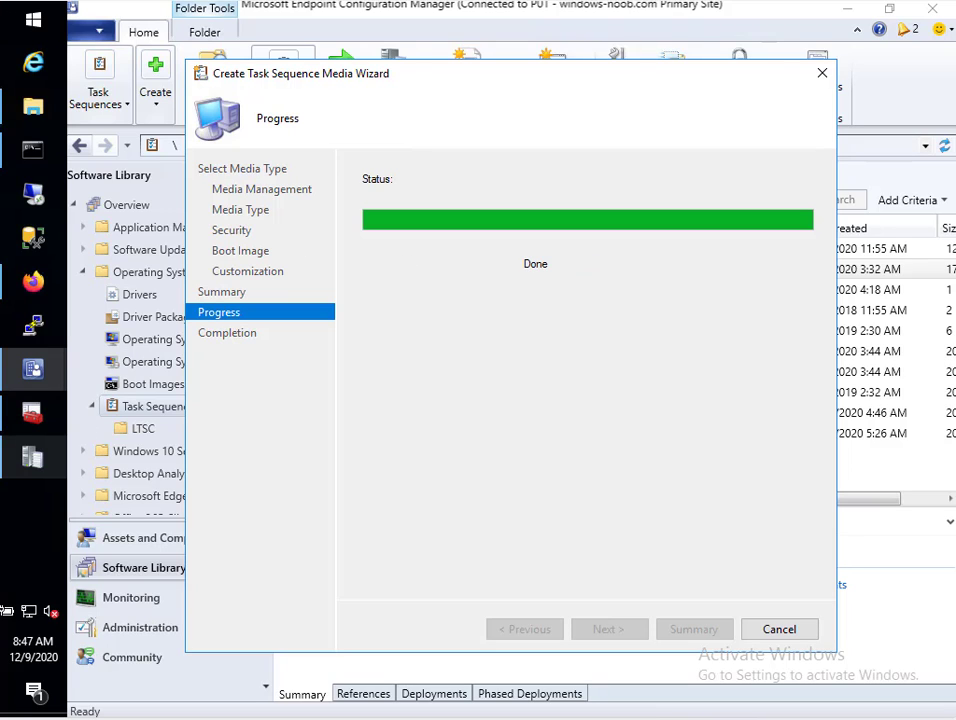
pyautogui.moveTo(33, 369)
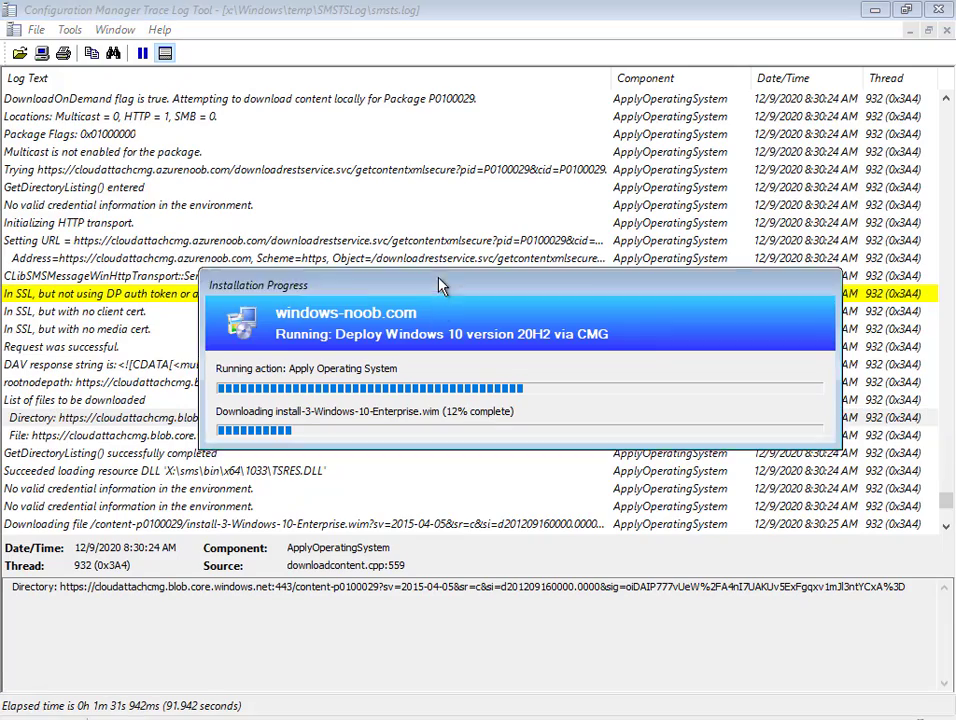
# Move the Installation Progress dialog aside and read the Directory download entry in smsts.log
pyautogui.moveTo(440, 293); pyautogui.dragTo(416, 183)
pyautogui.click(368, 417)
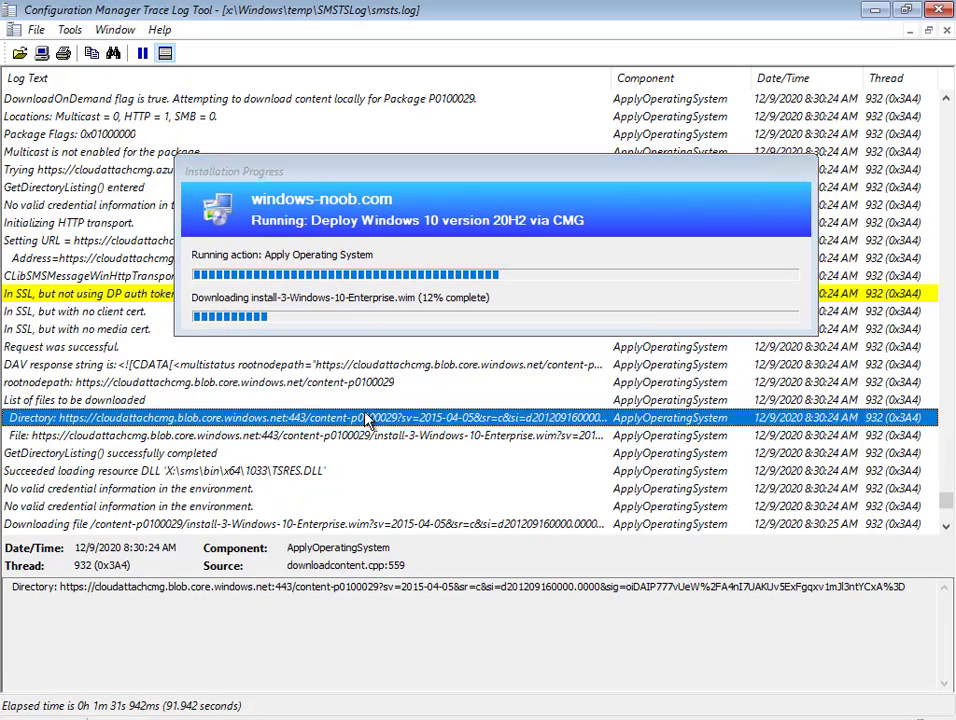
pyautogui.scroll(-6, 460, 420)
pyautogui.scroll(-15, 450, 418)
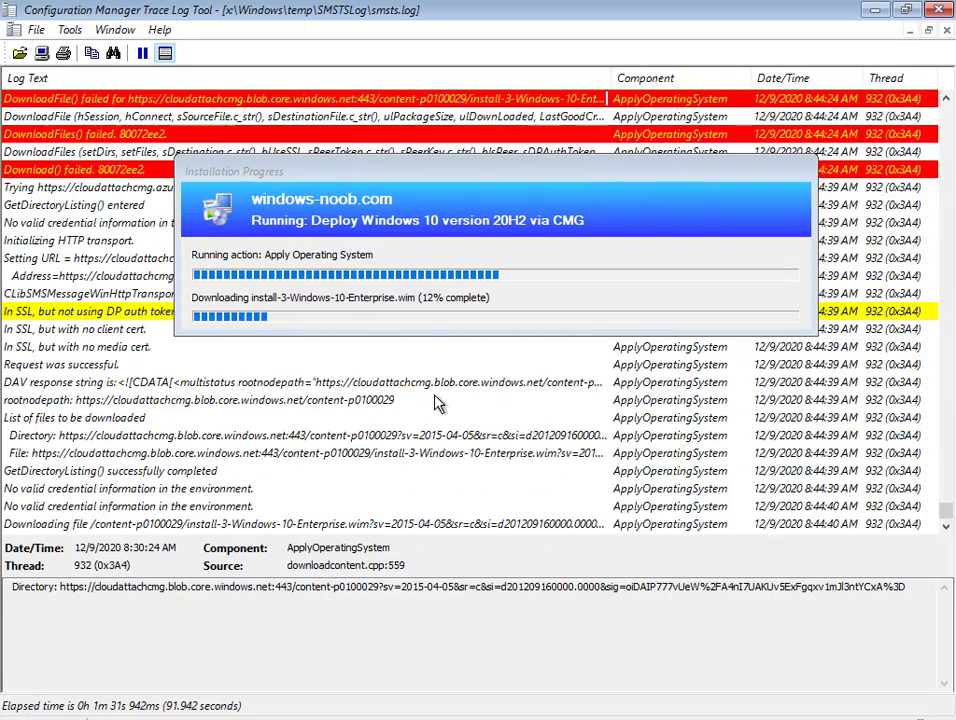
pyautogui.scroll(1, 8, 265)
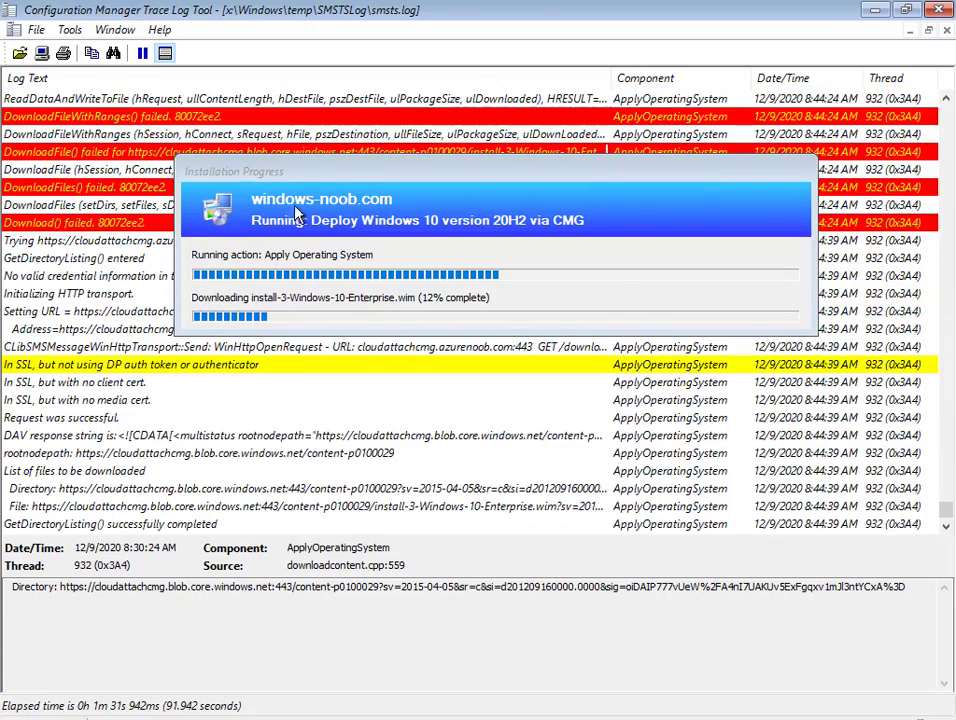
pyautogui.moveTo(303, 182); pyautogui.dragTo(307, 328)
pyautogui.scroll(1, 210, 190)
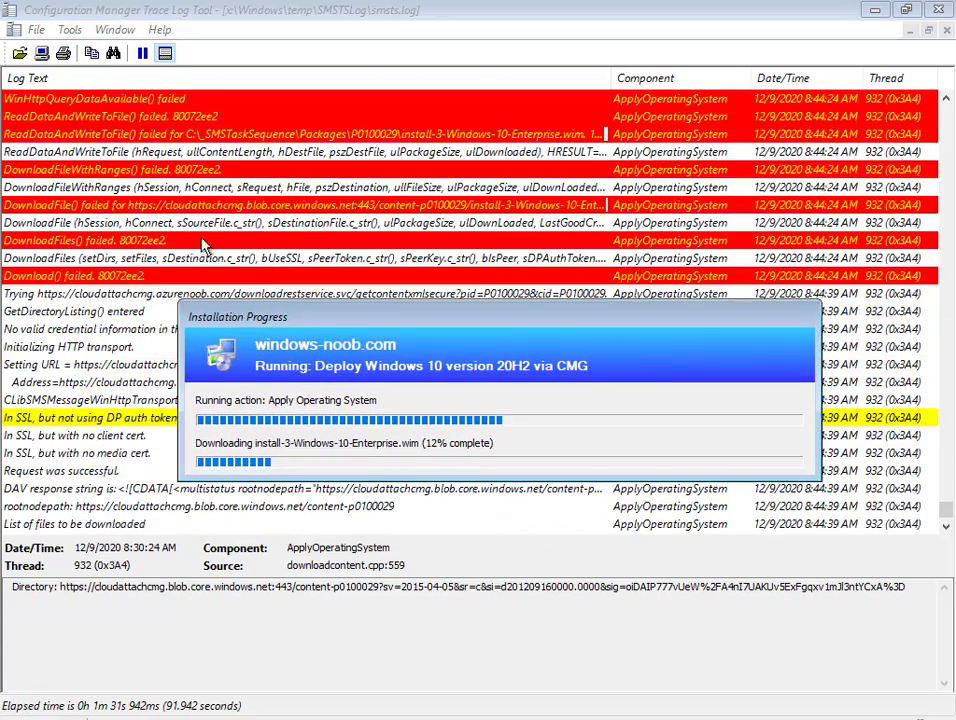
pyautogui.scroll(2, 213, 147)
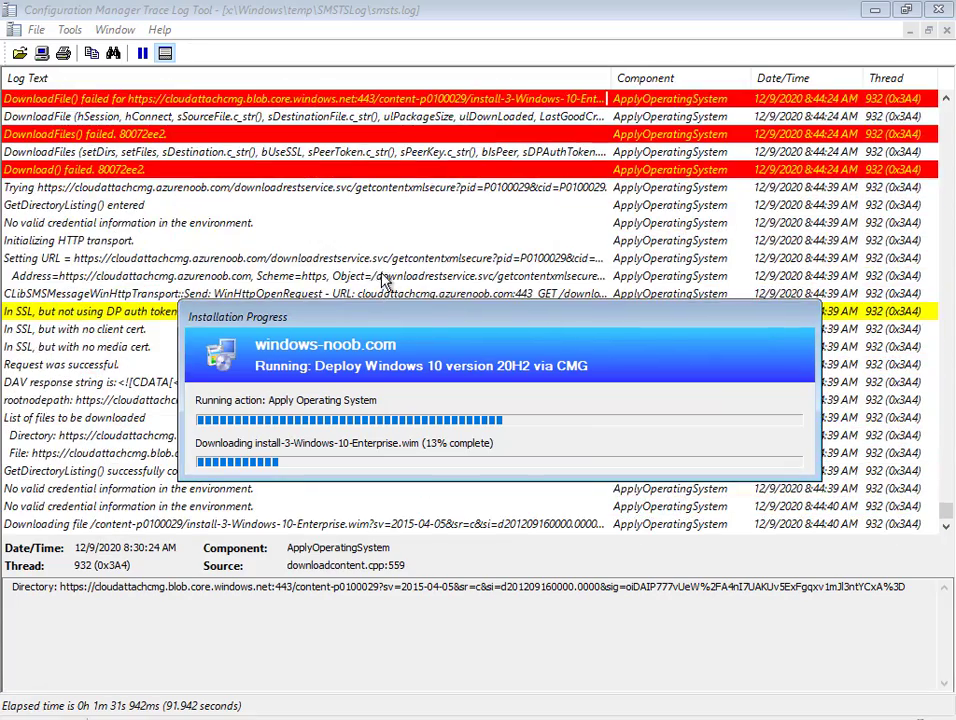
# Reposition the progress dialog and read the full Setting URL log entry
pyautogui.moveTo(424, 322); pyautogui.dragTo(412, 224)
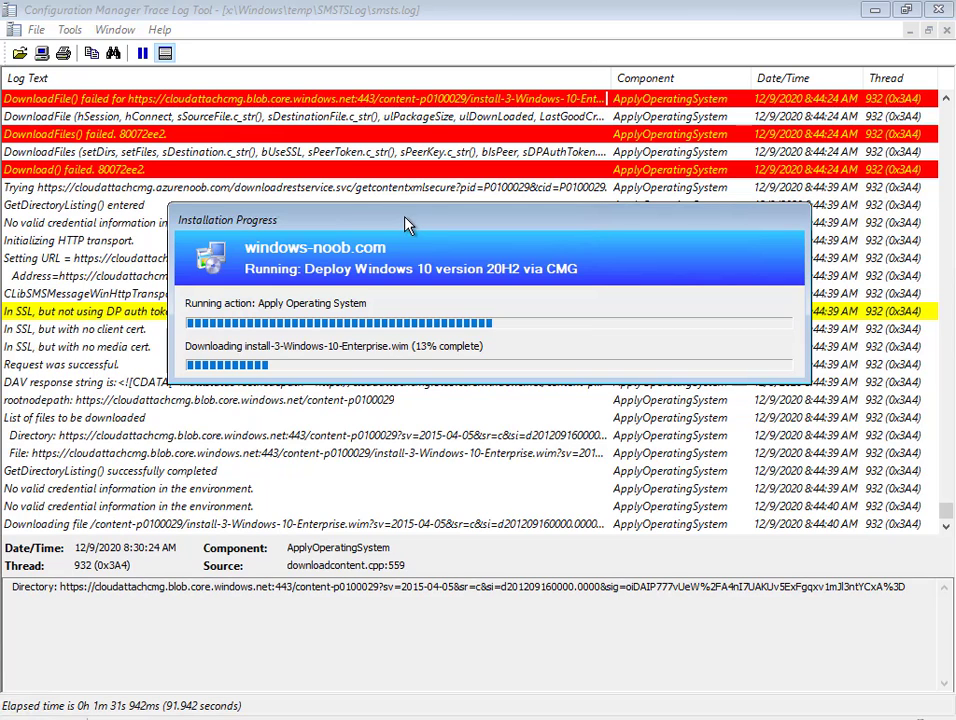
pyautogui.moveTo(400, 222); pyautogui.dragTo(135, 278)
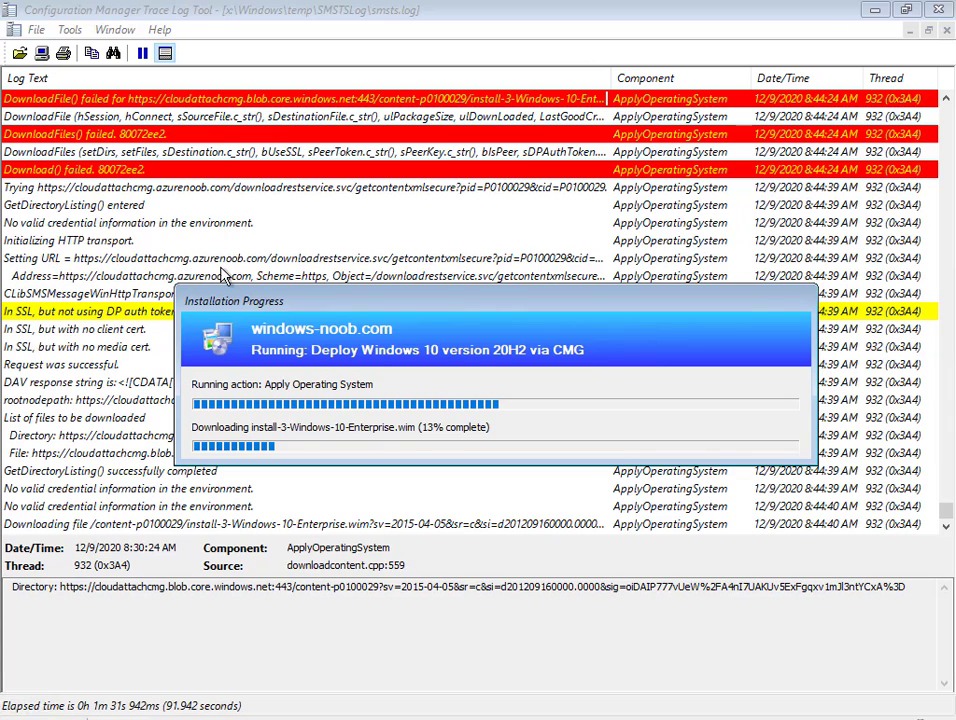
pyautogui.click(246, 260)
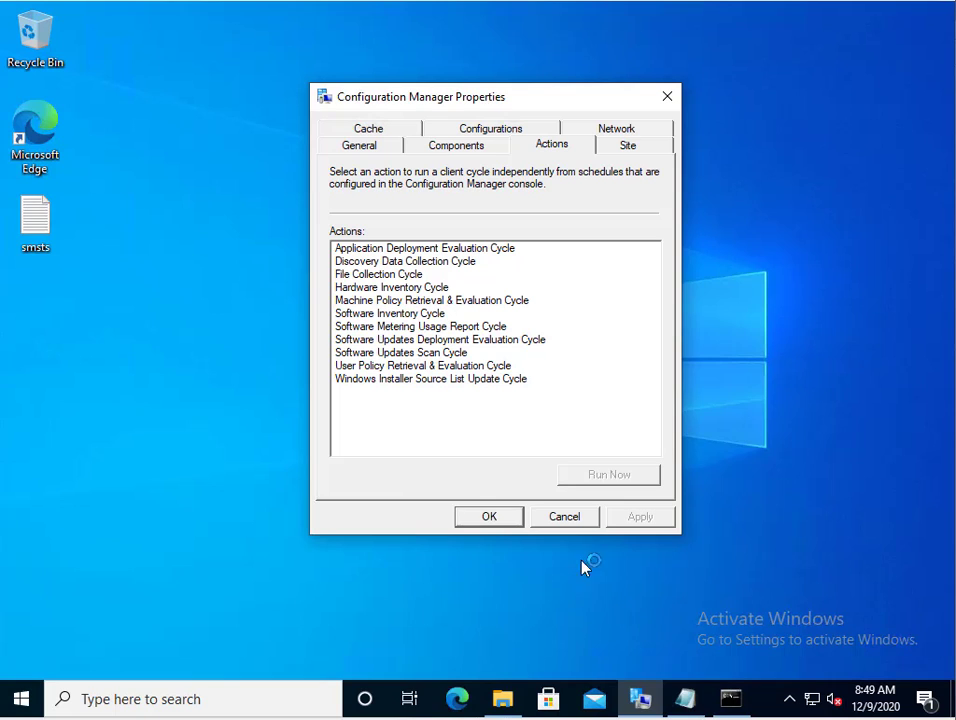
# Review the VM's Name and Network Adapter settings, then cancel without changes
pyautogui.click(20, 700)
pyautogui.moveTo(24, 662)
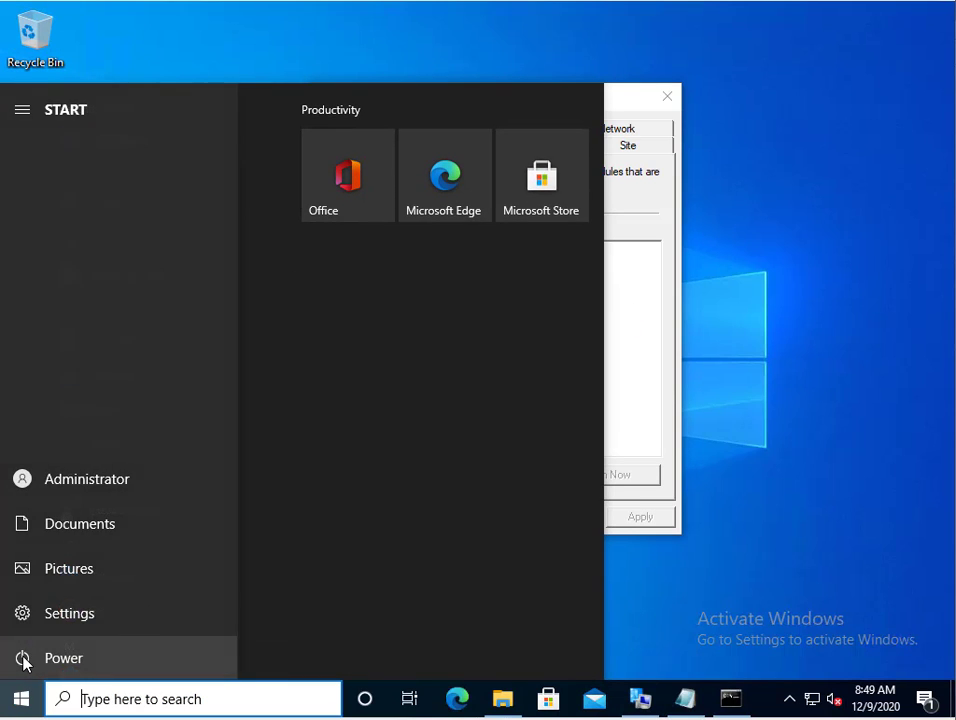
pyautogui.press('Escape')
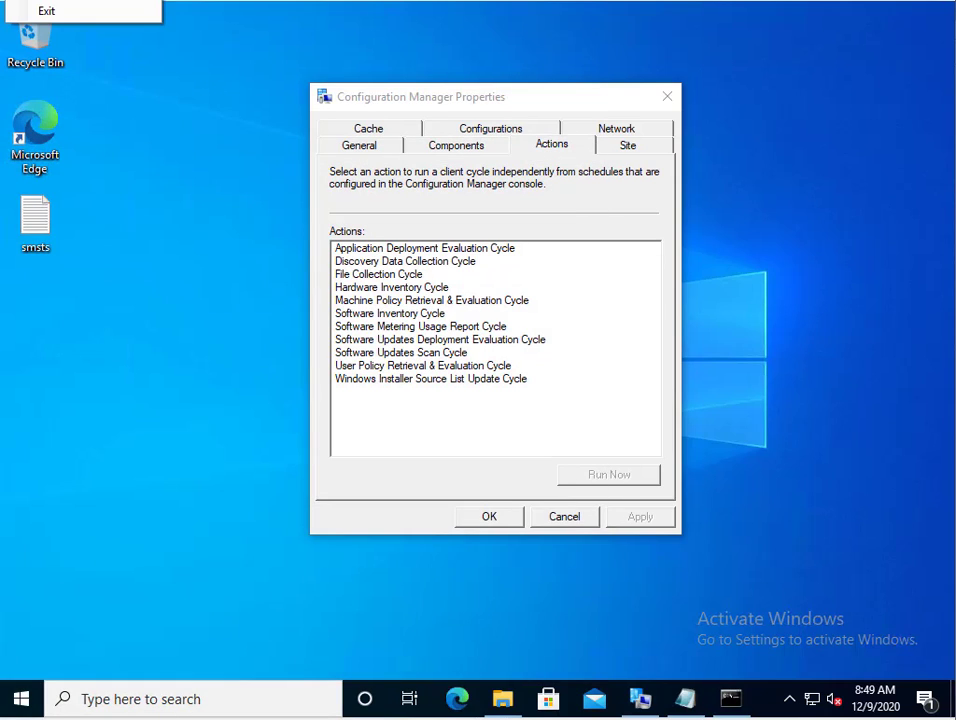
pyautogui.click(268, 92)
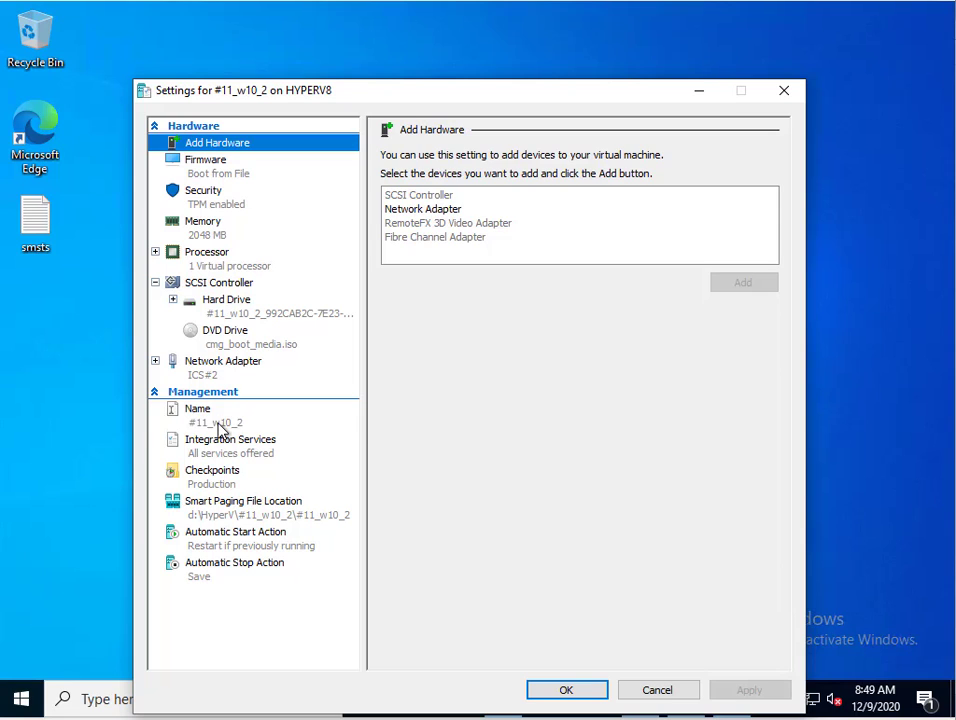
pyautogui.click(222, 421)
pyautogui.click(209, 368)
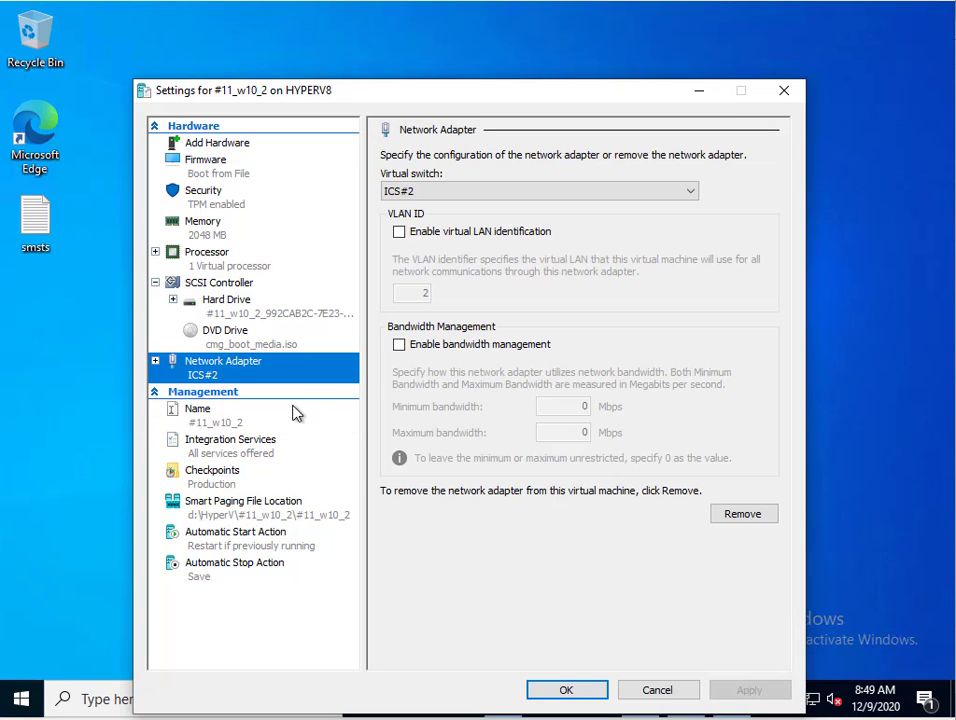
pyautogui.click(657, 692)
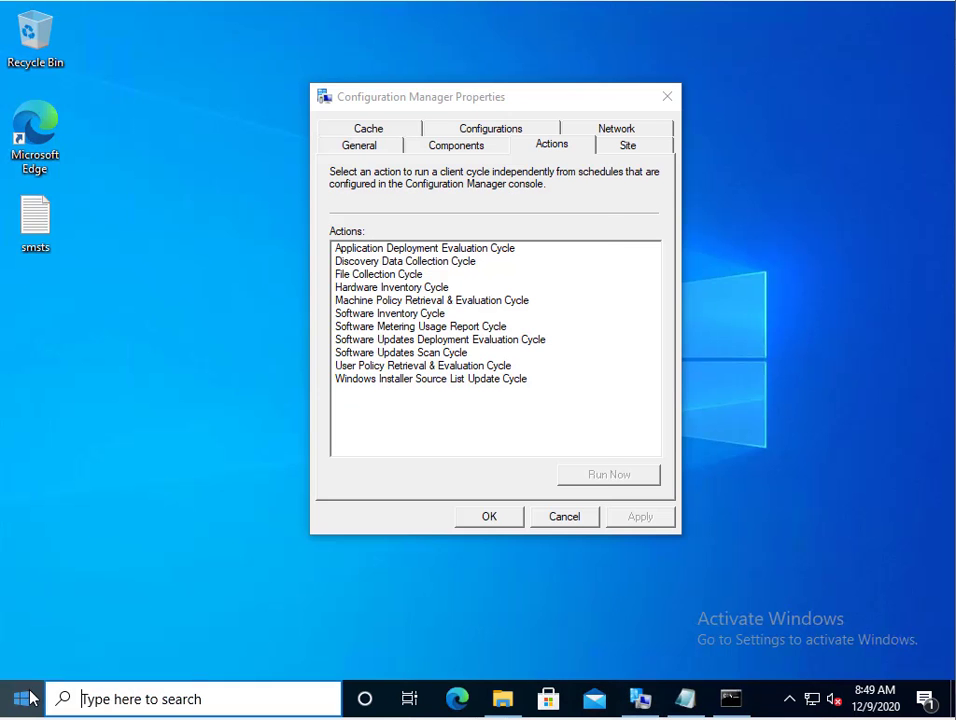
# Shut down Windows from the Start menu power options
pyautogui.click(21, 699)
pyautogui.click(22, 658)
pyautogui.click(66, 589)
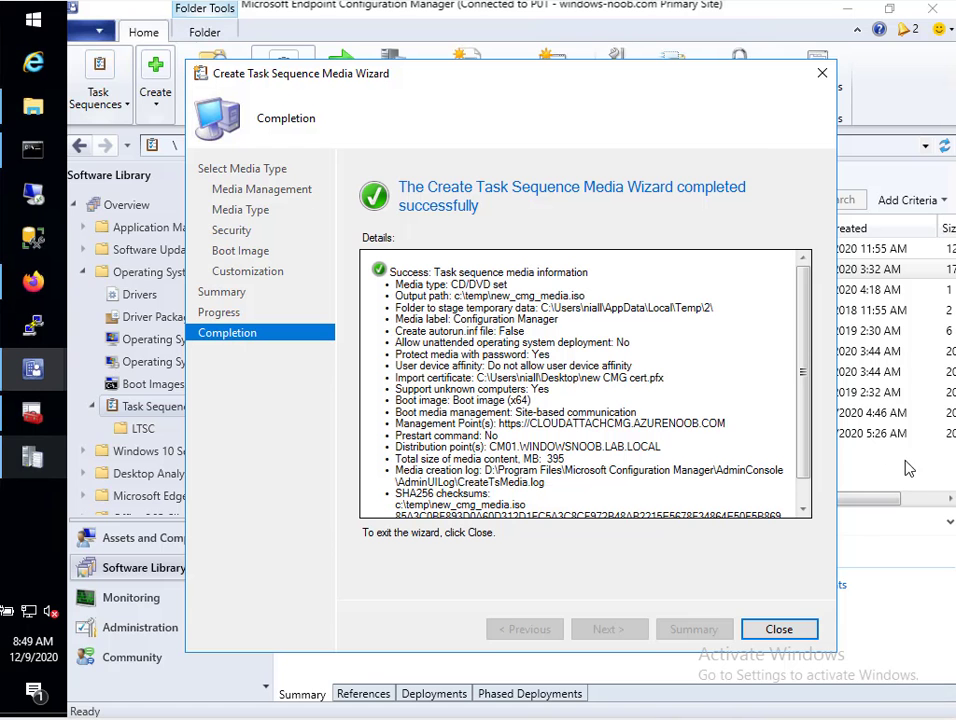
# Close the media wizard, reconnect to #11_CM01 at 1024x768, and sign in with the account password
pyautogui.click(790, 633)
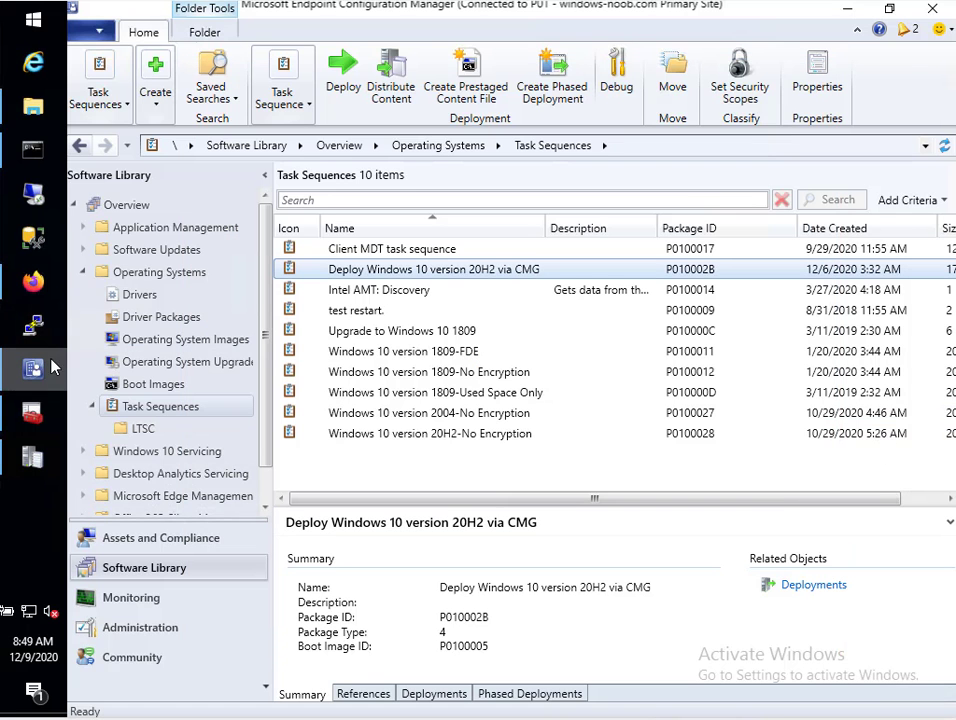
pyautogui.click(34, 108)
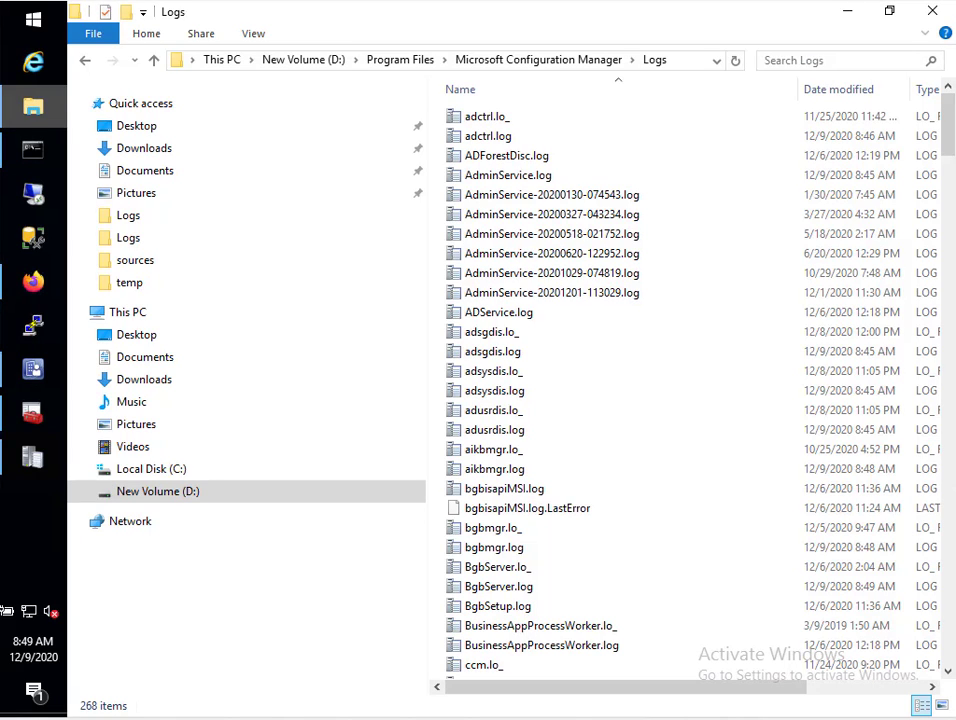
pyautogui.click(178, 3)
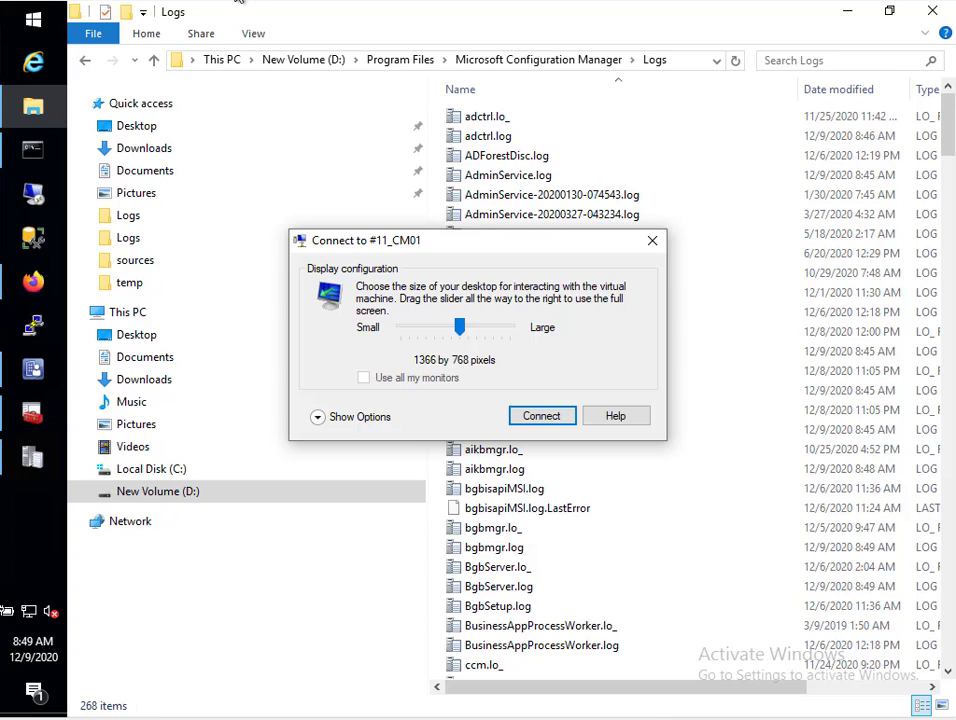
pyautogui.moveTo(459, 327); pyautogui.dragTo(415, 330)
pyautogui.click(541, 416)
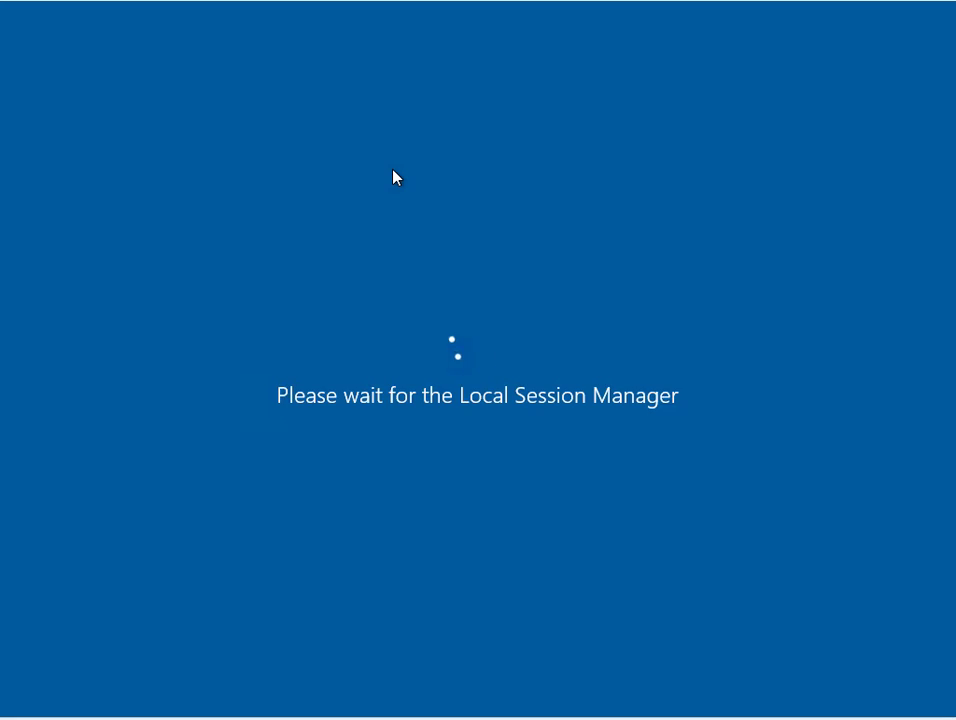
pyautogui.write('P')
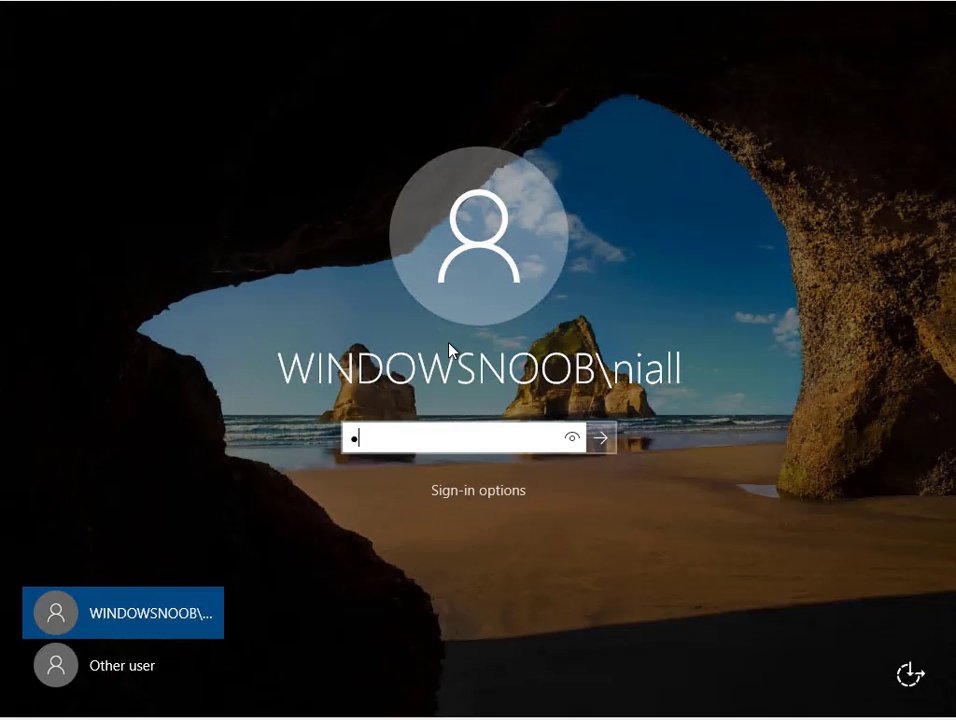
pyautogui.write('@ssw0rd')
pyautogui.press('Return')
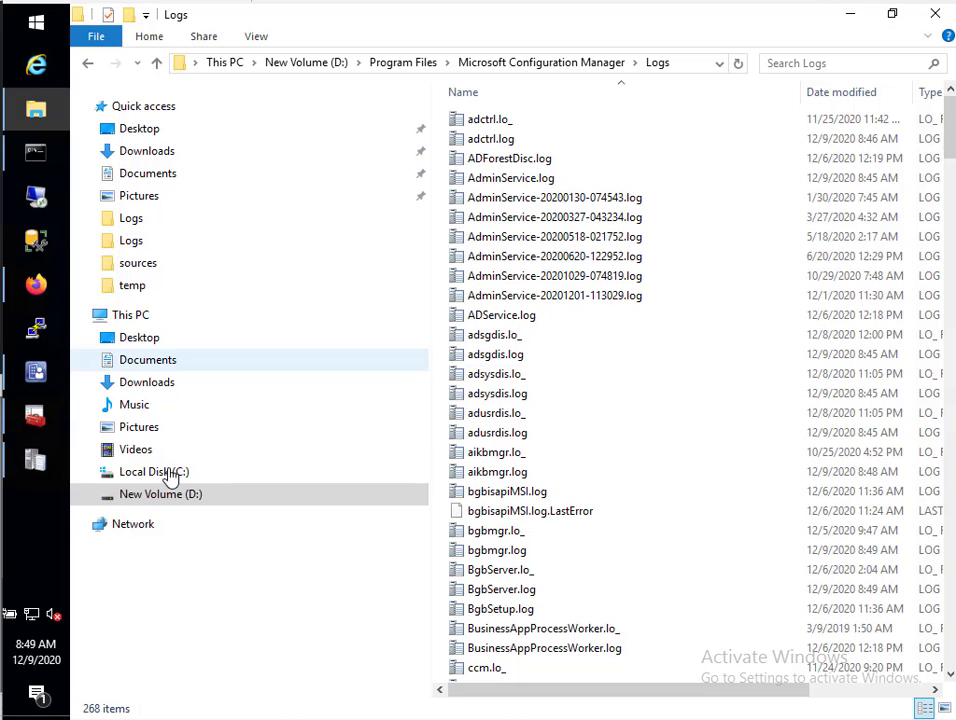
# Open C:\temp and copy new_cmg_media.iso
pyautogui.click(170, 473)
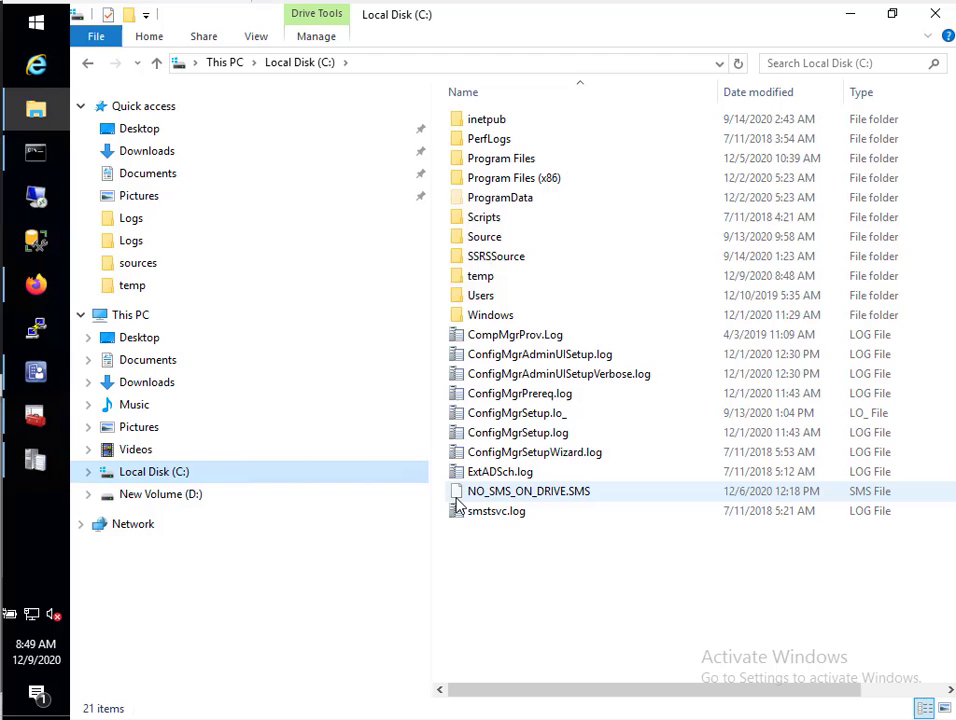
pyautogui.doubleClick(505, 278)
pyautogui.click(520, 160)
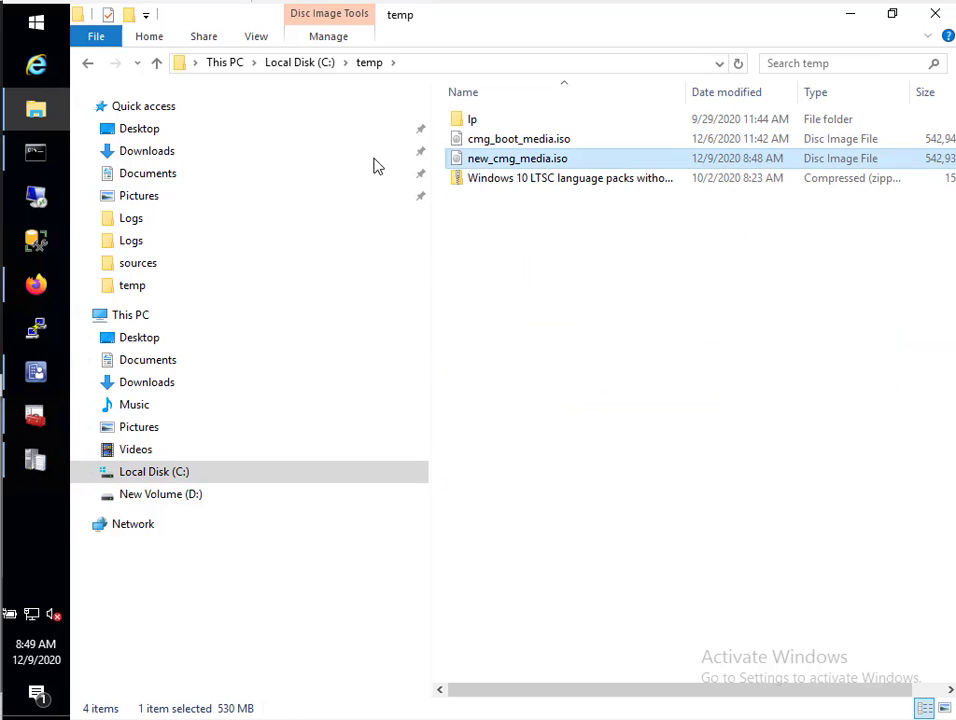
pyautogui.rightClick(545, 164)
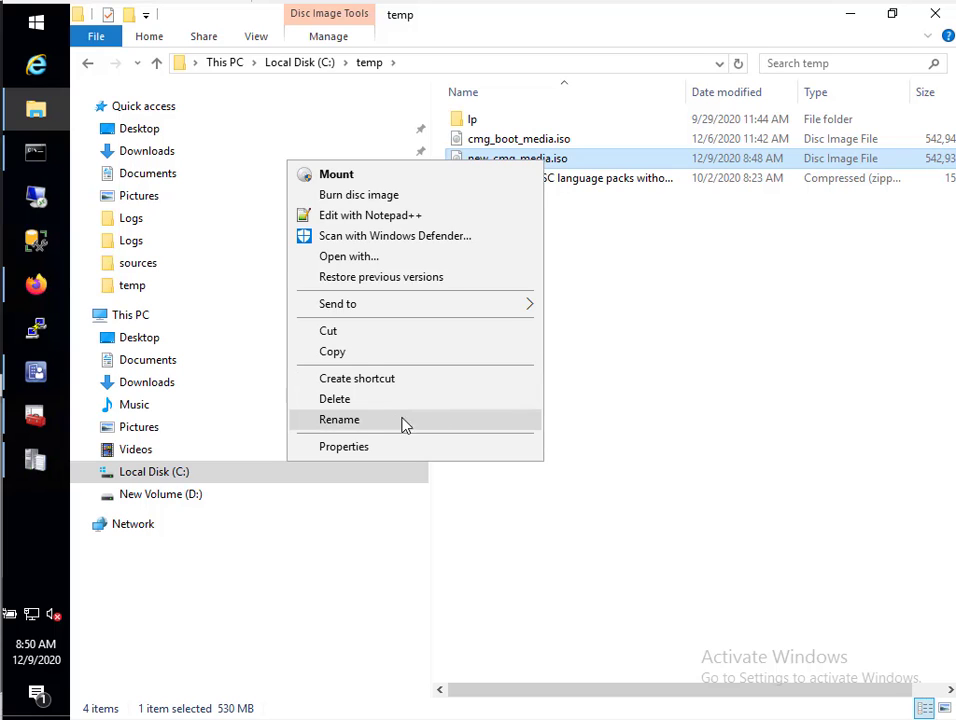
pyautogui.click(358, 354)
pyautogui.moveTo(35, 415)
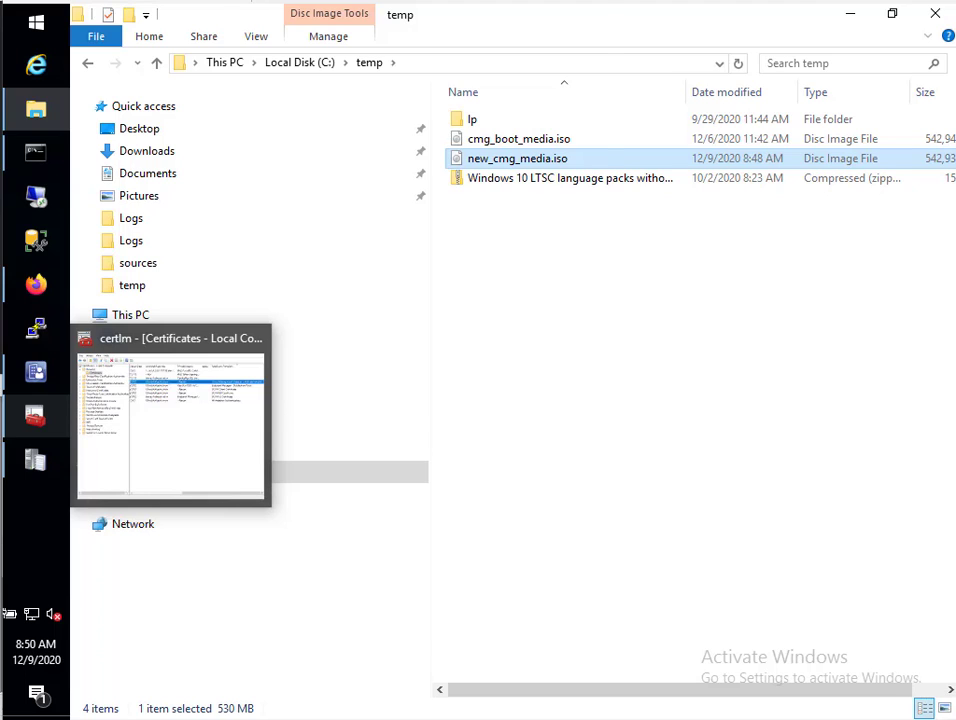
# Set #11_w10_2's DVD drive image to new_cmg_media.iso and apply it
pyautogui.hotkey('alt', 'Tab')
pyautogui.click(14, 0)
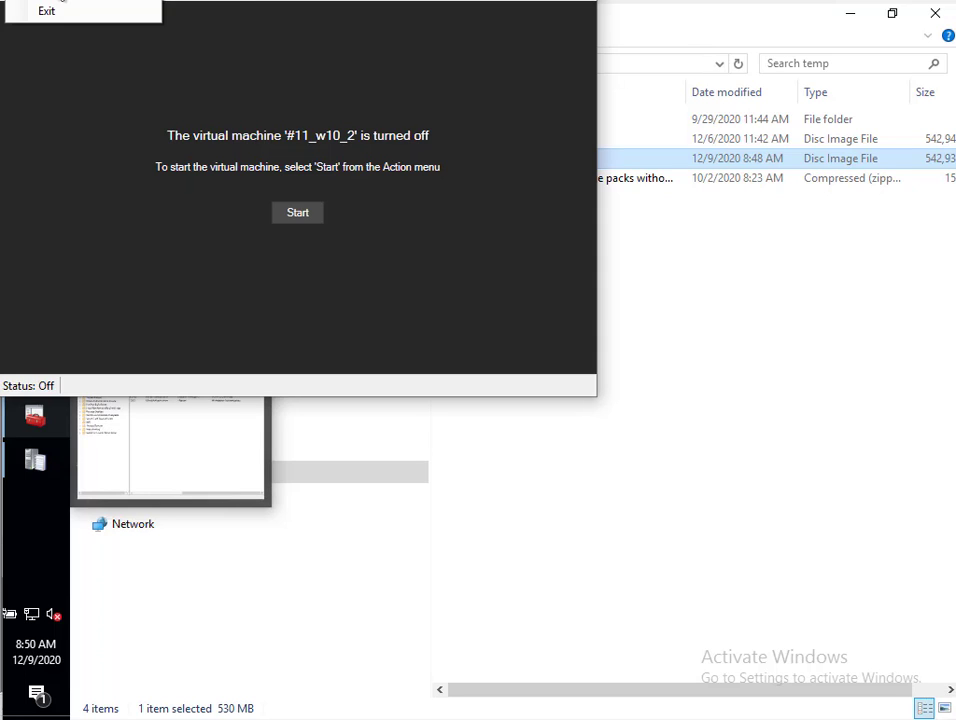
pyautogui.click(44, 0)
pyautogui.hotkey('ctrl', 's')
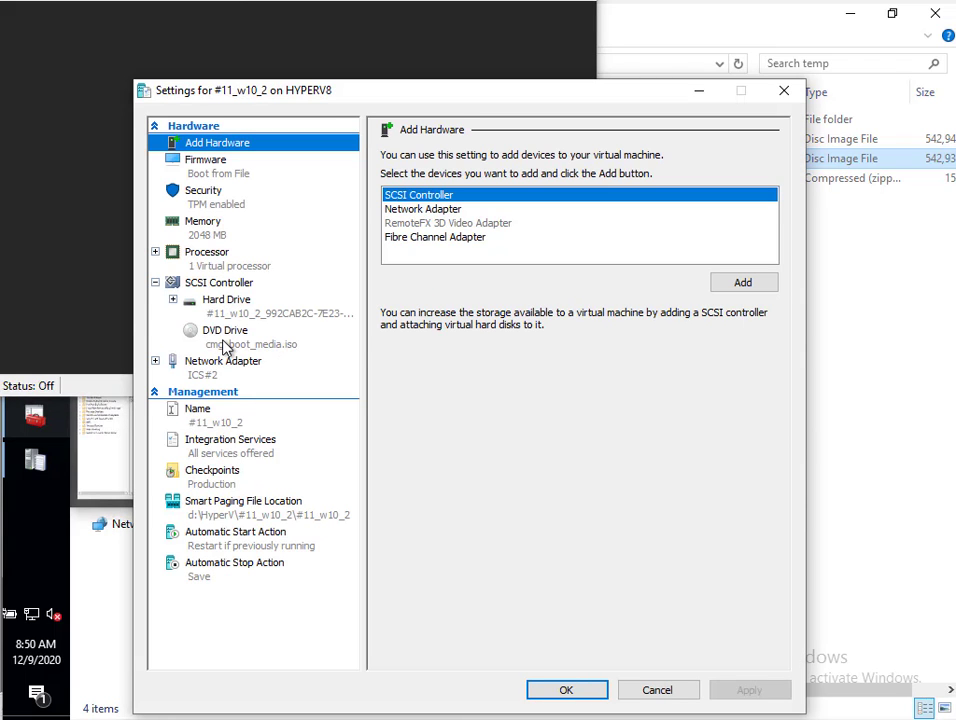
pyautogui.click(224, 340)
pyautogui.click(731, 324)
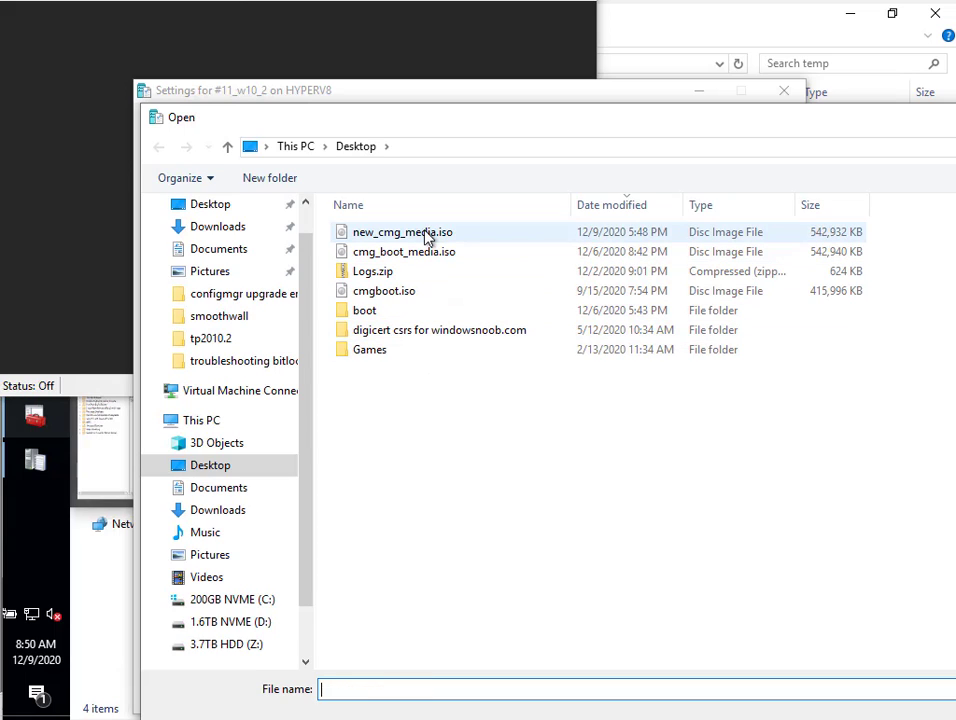
pyautogui.click(412, 231)
pyautogui.press('Return')
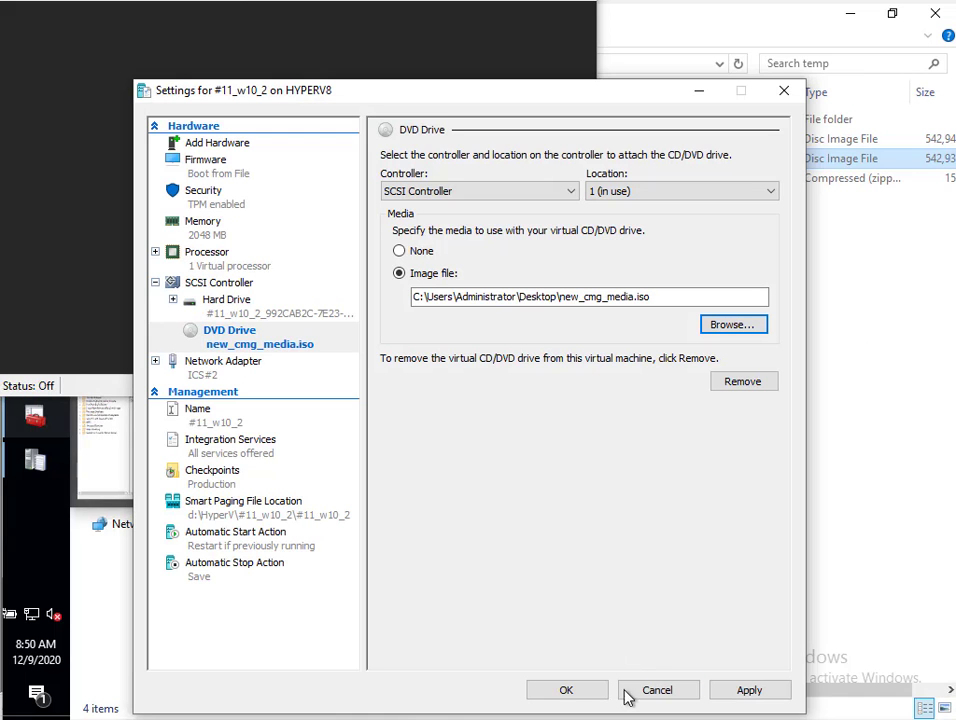
pyautogui.click(757, 692)
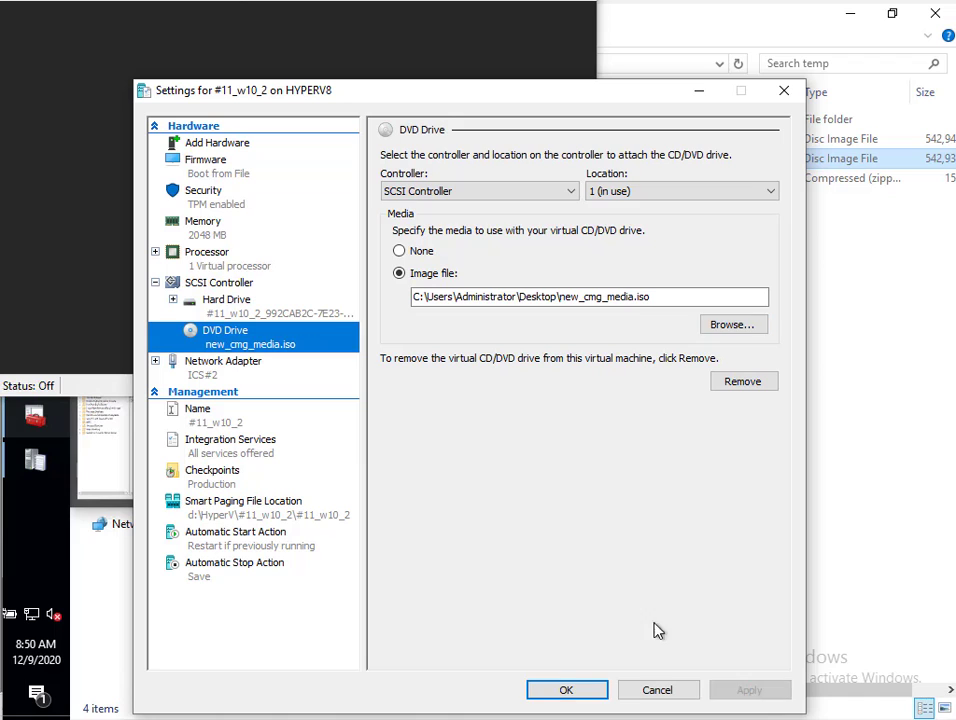
# Move the DVD drive to the top of the firmware boot order, save, and start the VM
pyautogui.click(225, 178)
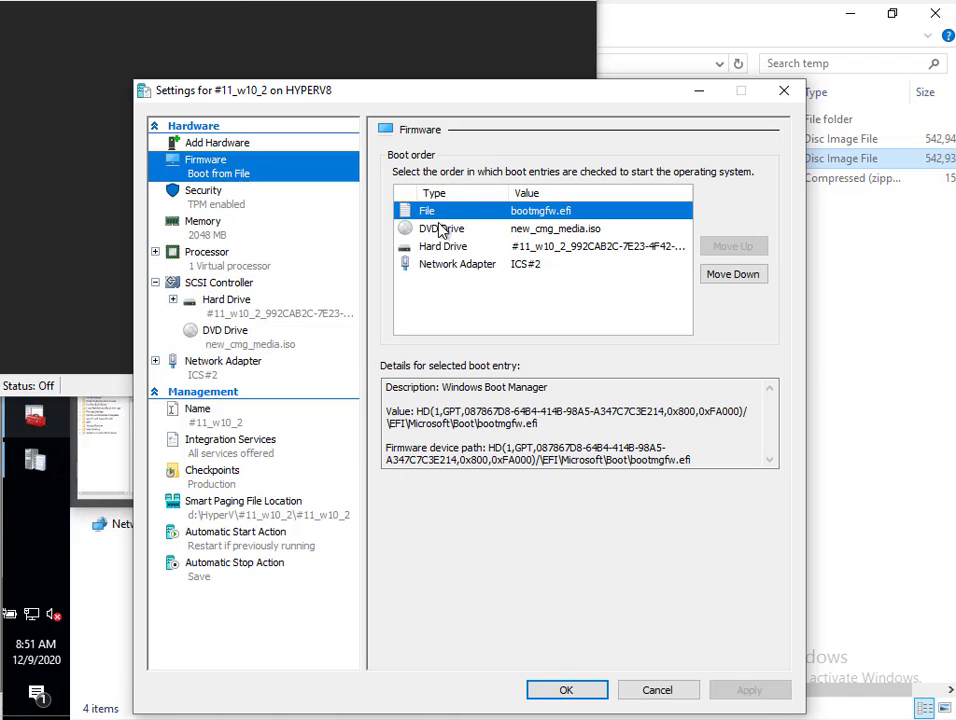
pyautogui.click(440, 229)
pyautogui.click(733, 247)
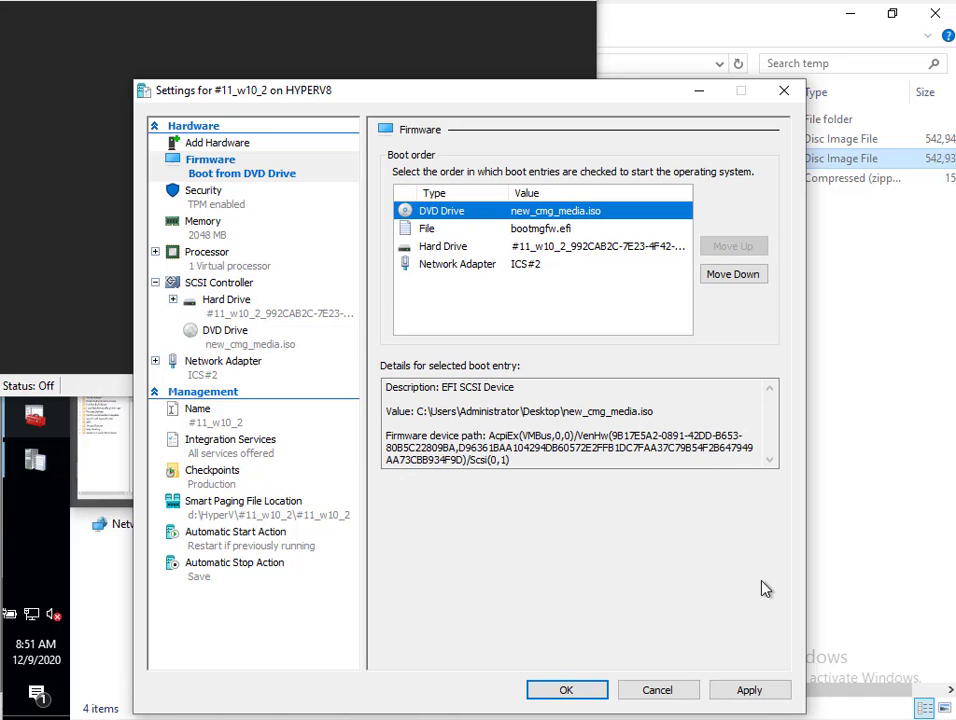
pyautogui.click(749, 692)
pyautogui.click(566, 690)
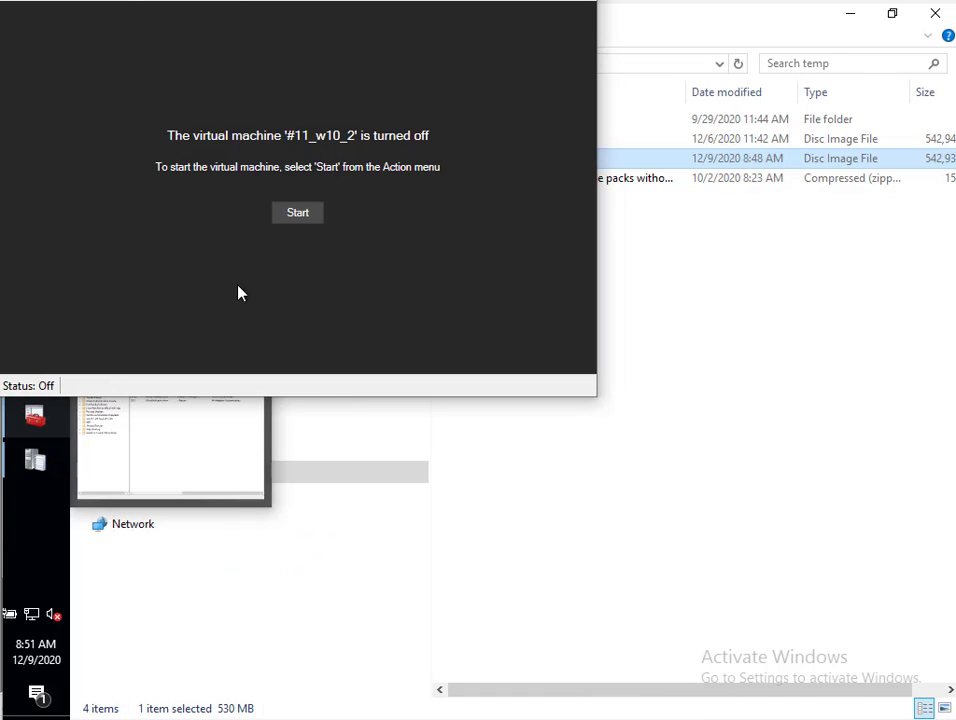
pyautogui.click(300, 215)
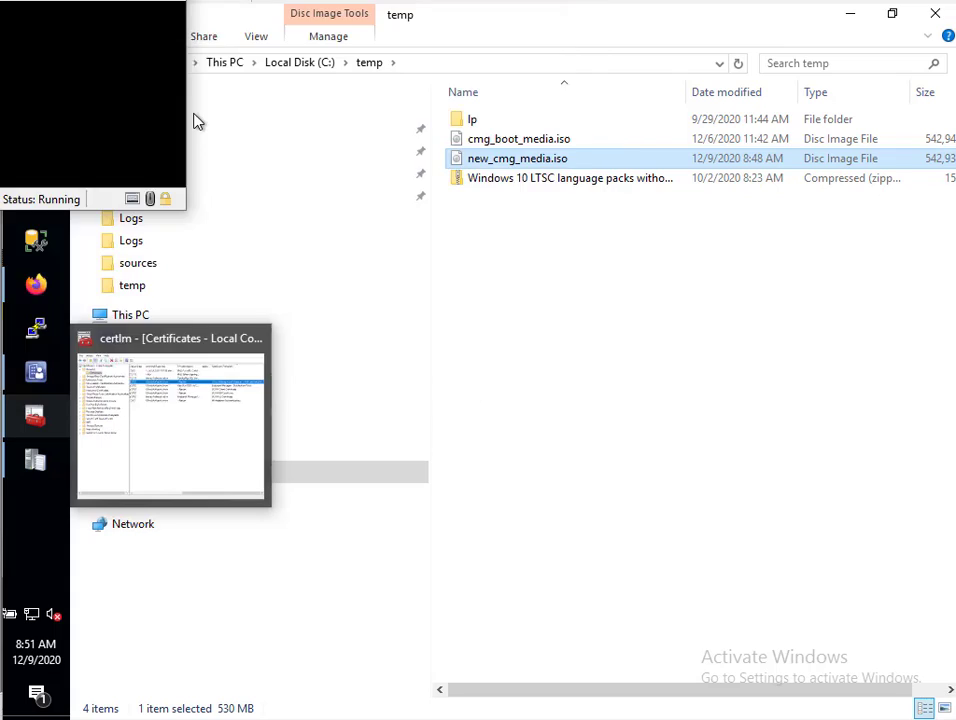
# Press a key at the boot prompt to boot from the CMG media DVD
pyautogui.press('Return')
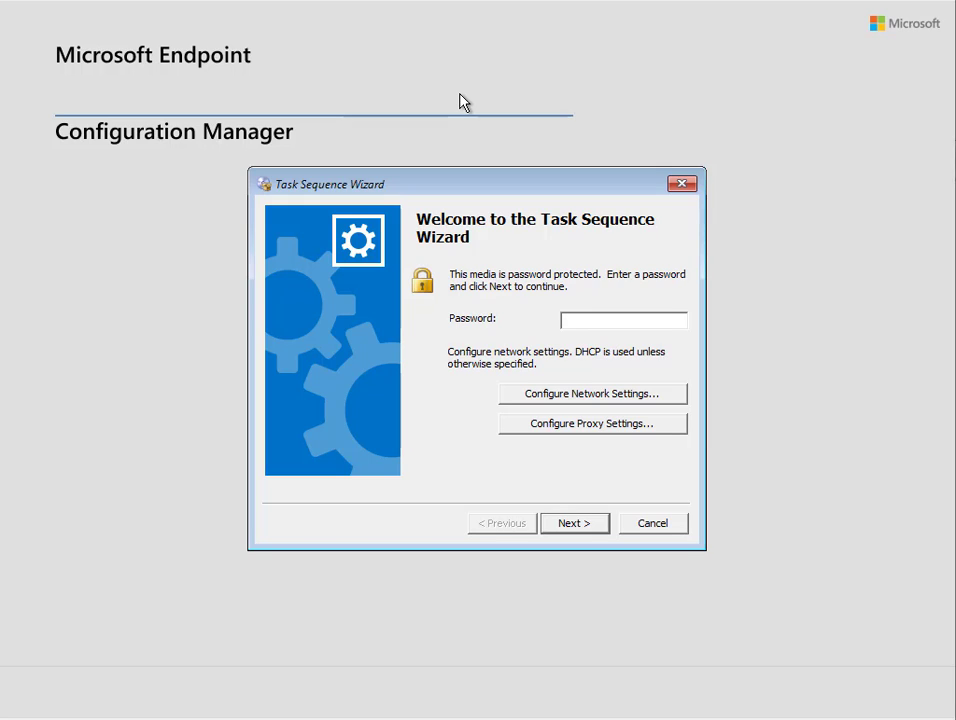
# Enter the media password, then return from the no-task-sequences failure to the welcome page
pyautogui.write('***')
pyautogui.press('Return')
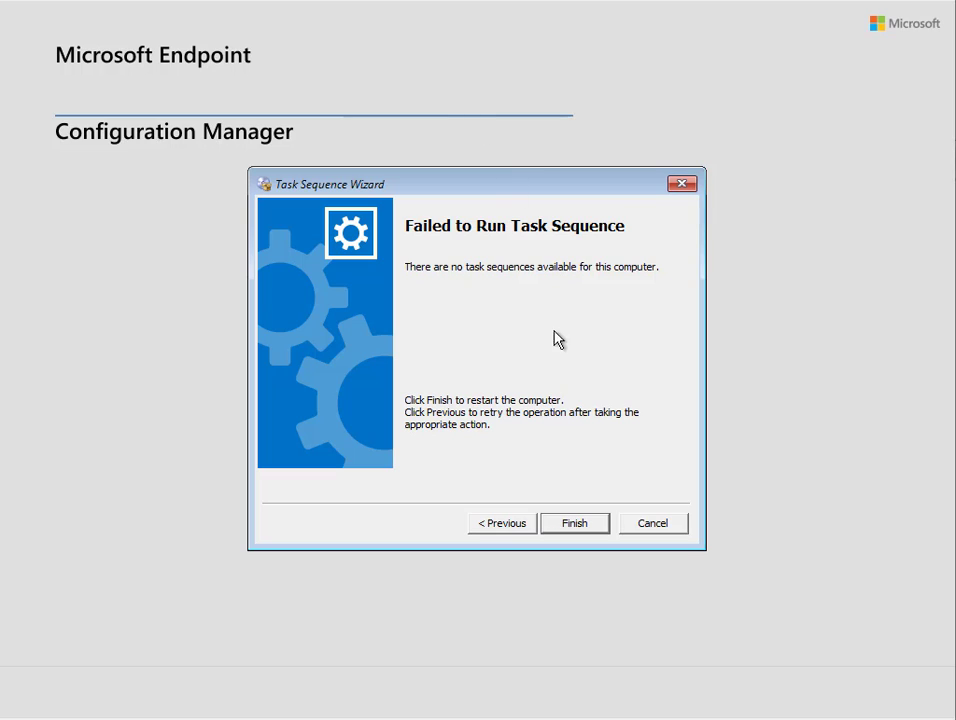
pyautogui.click(503, 527)
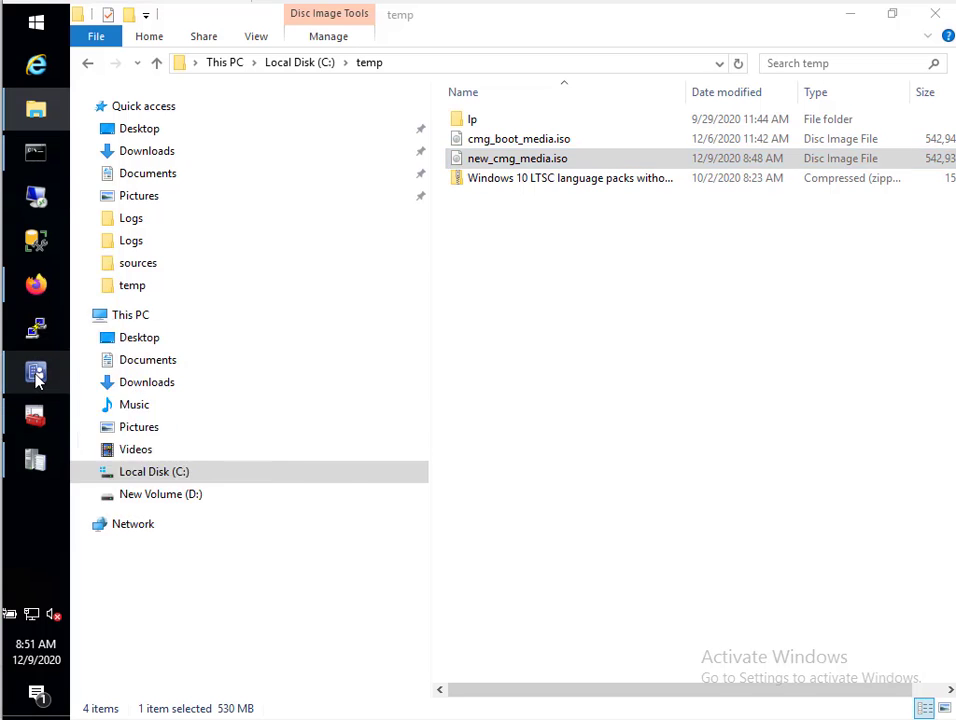
# Delete the MININT-0KK2EAA record from Assets and Compliance > Devices
pyautogui.click(12, 375)
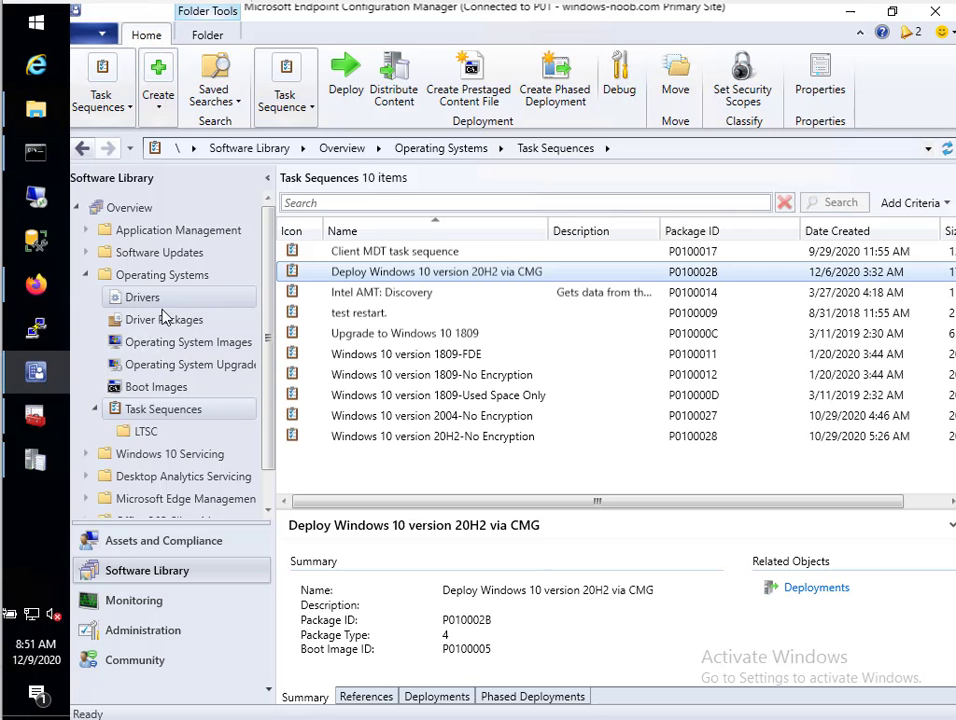
pyautogui.click(124, 542)
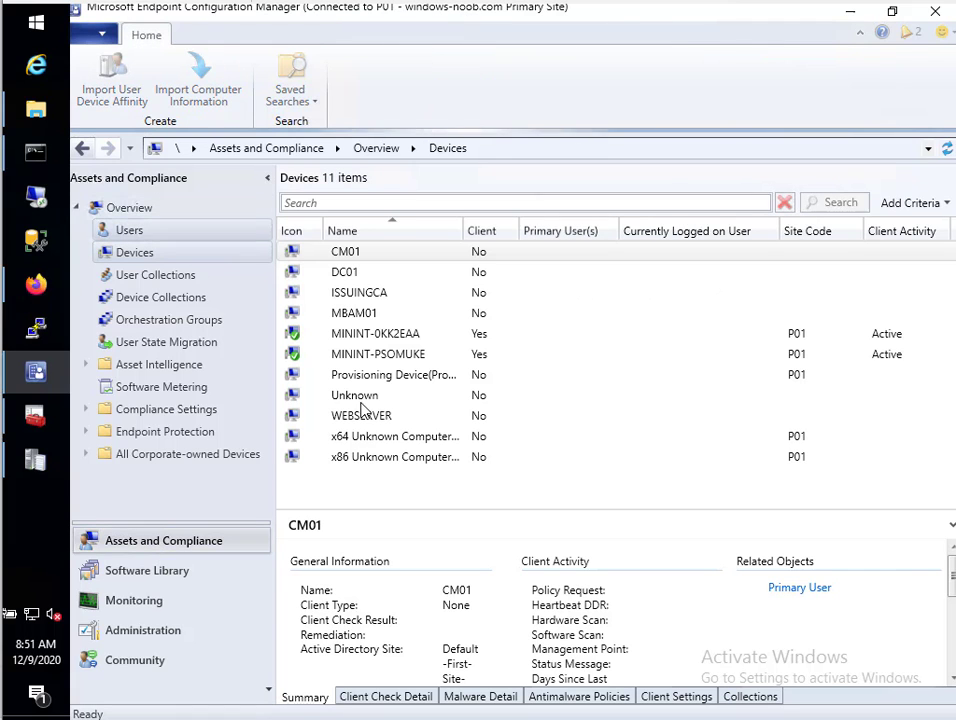
pyautogui.click(380, 337)
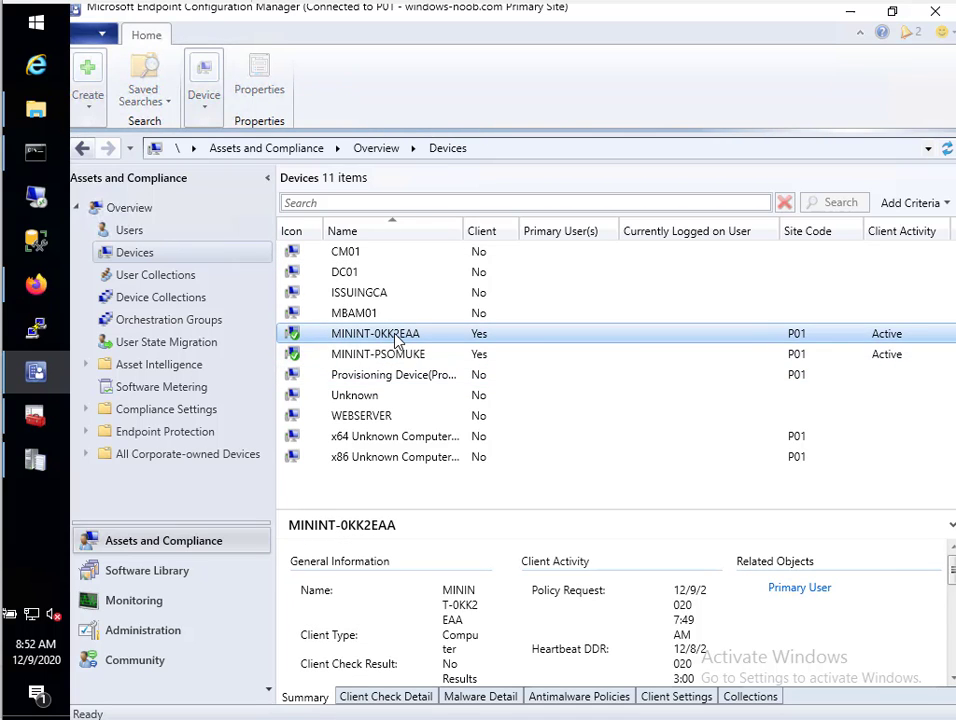
pyautogui.rightClick(394, 340)
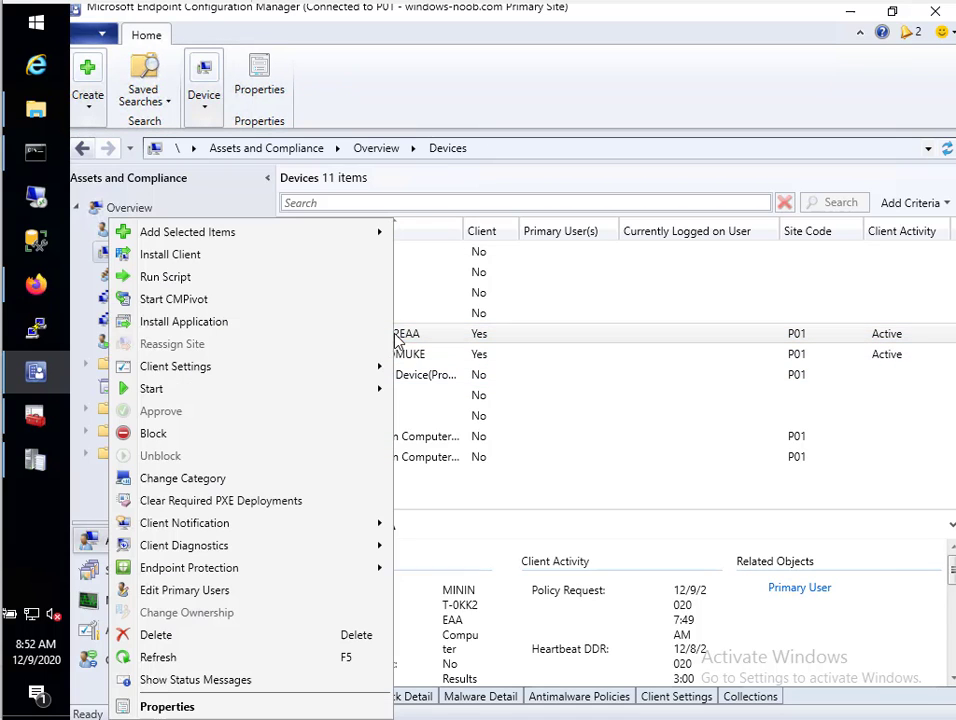
pyautogui.click(175, 636)
pyautogui.click(568, 533)
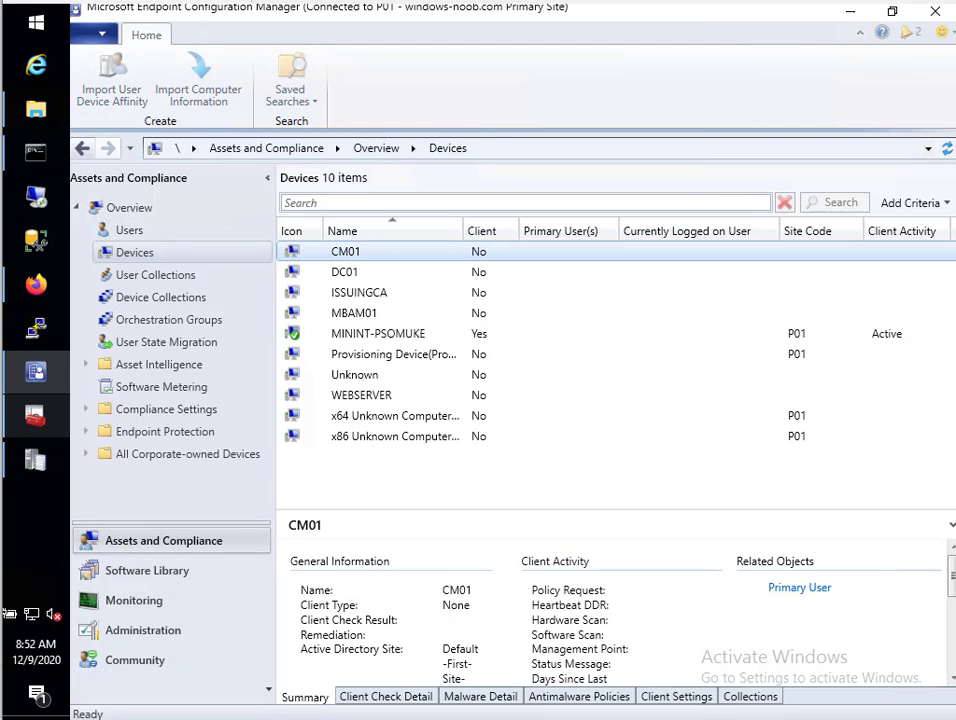
pyautogui.moveTo(36, 371)
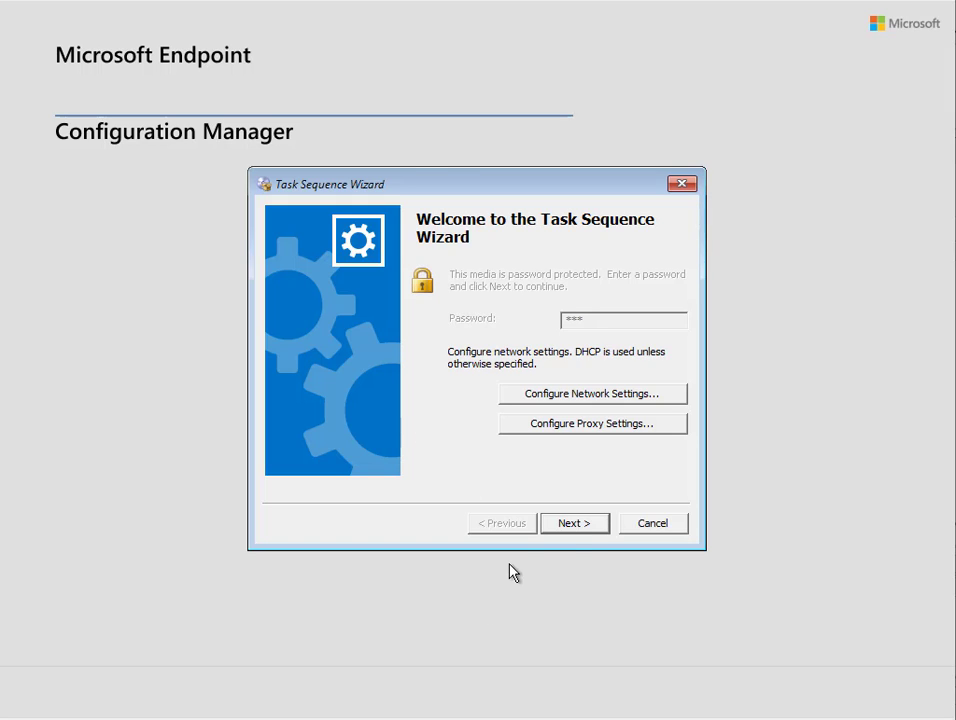
# Retry retrieving policy in the wizard three times, returning to the welcome page between attempts
pyautogui.click(585, 528)
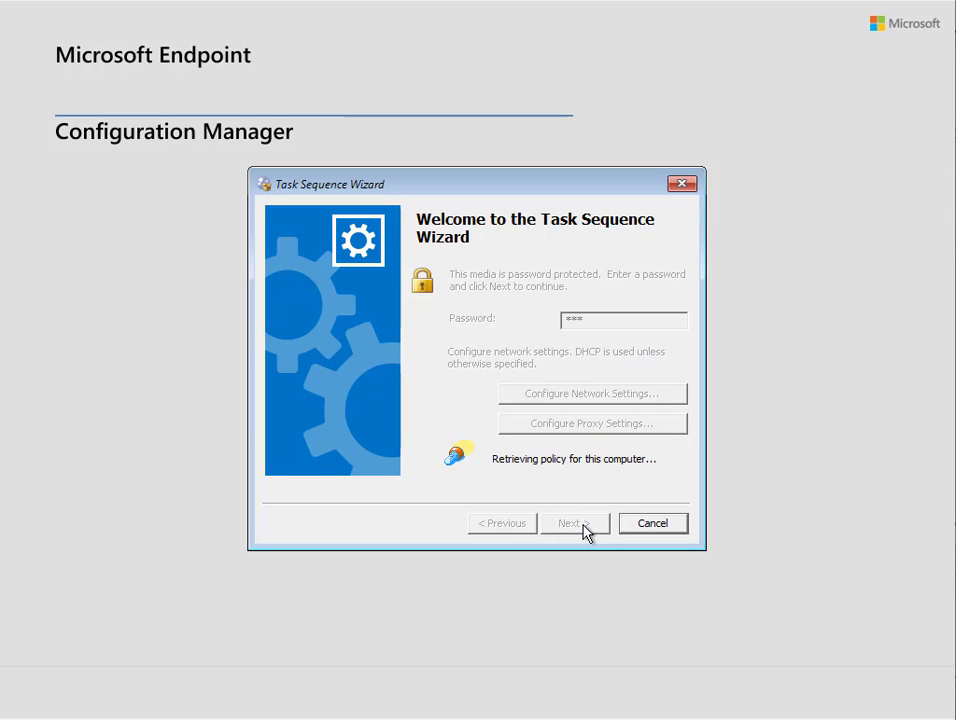
pyautogui.click(524, 530)
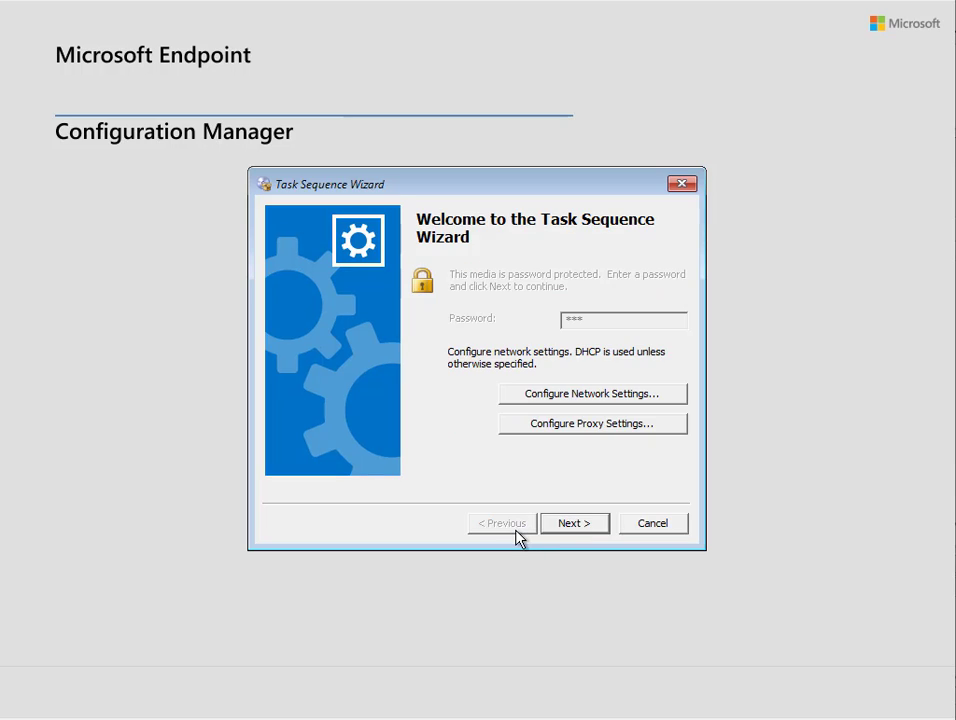
pyautogui.click(575, 522)
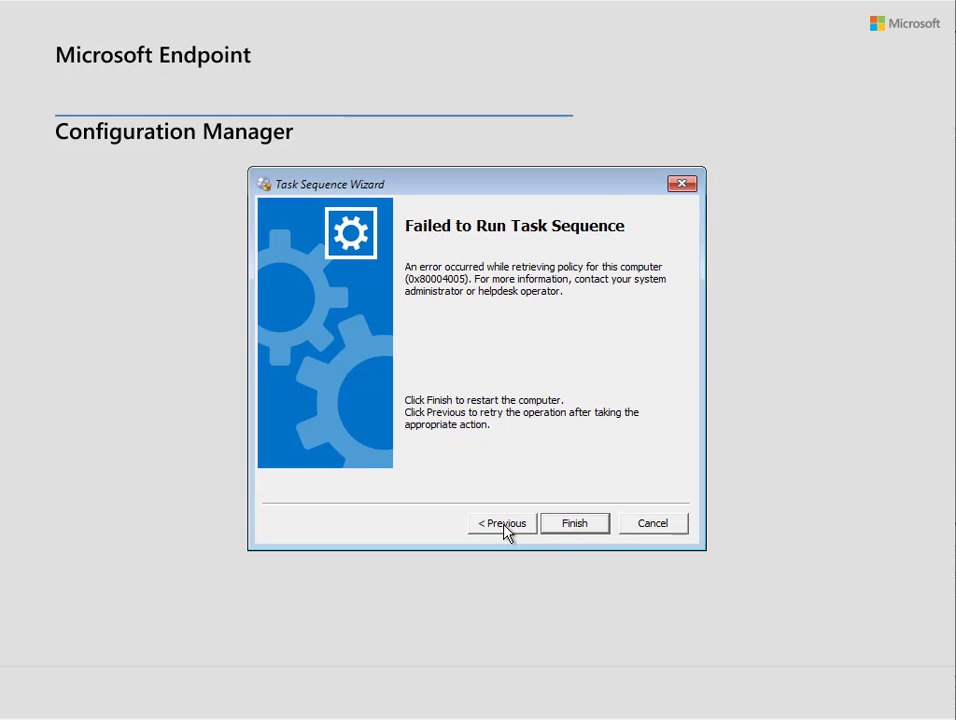
pyautogui.click(503, 524)
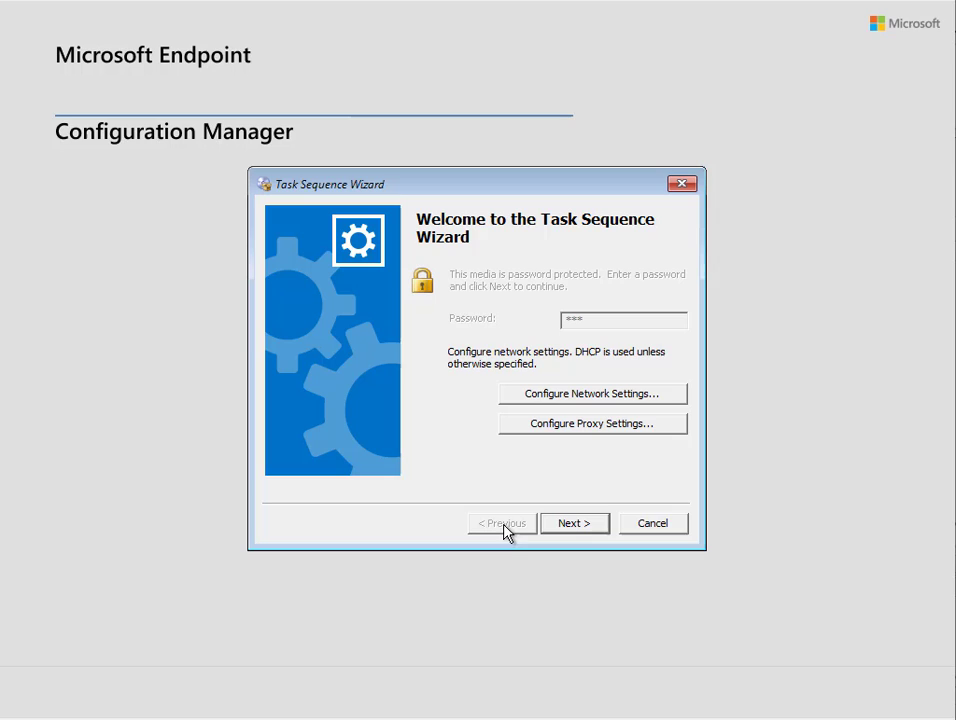
pyautogui.click(575, 523)
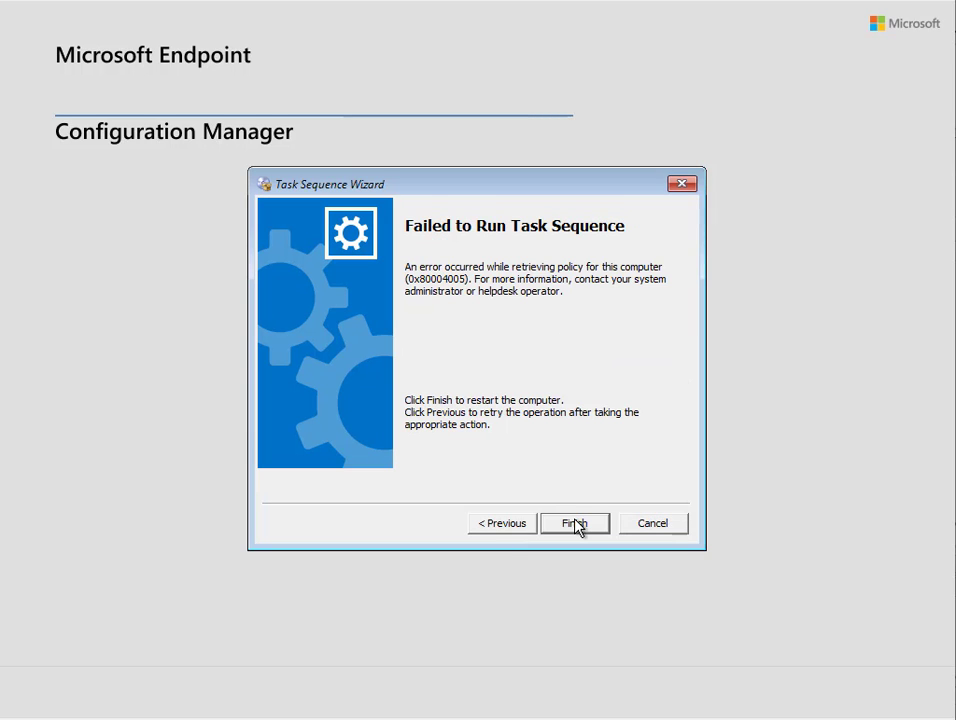
# Turn off the VM, confirm, and start it again
pyautogui.click(48, 3)
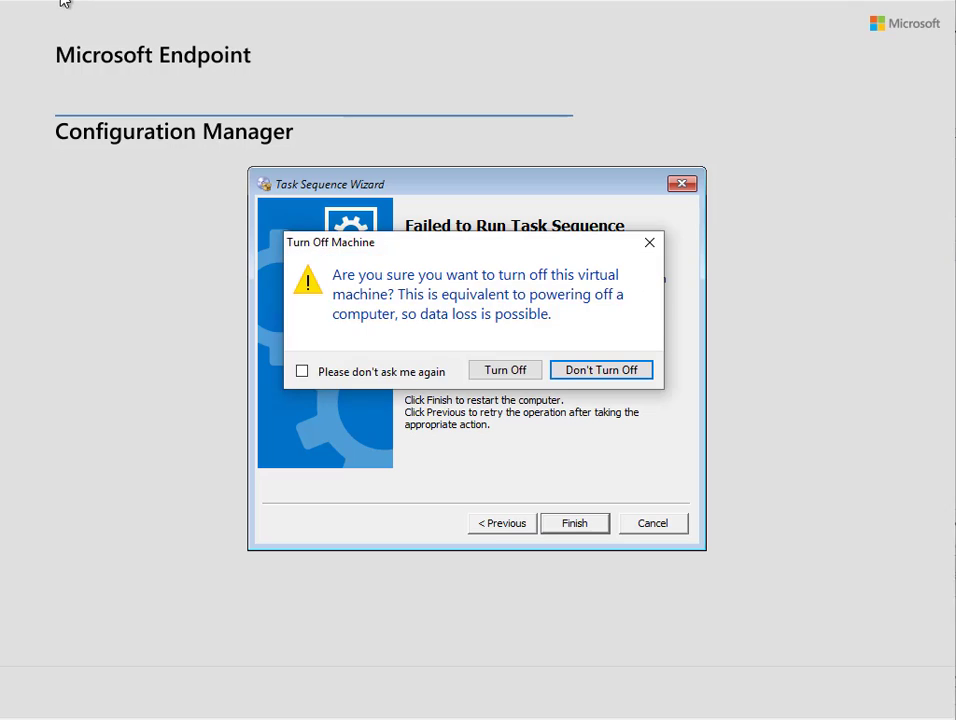
pyautogui.click(508, 375)
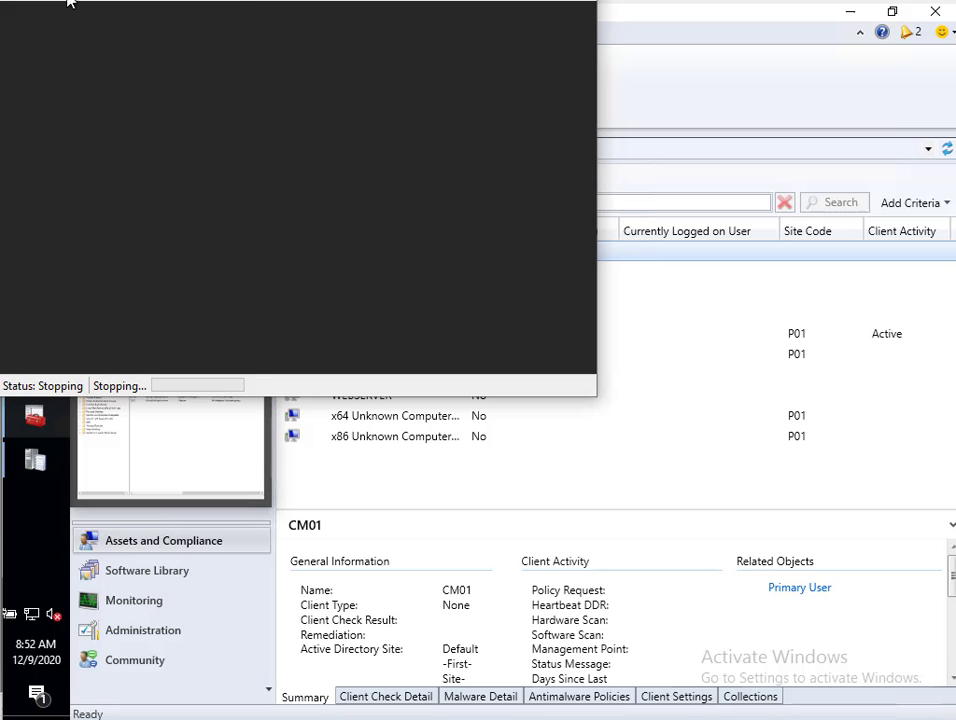
pyautogui.click(40, 3)
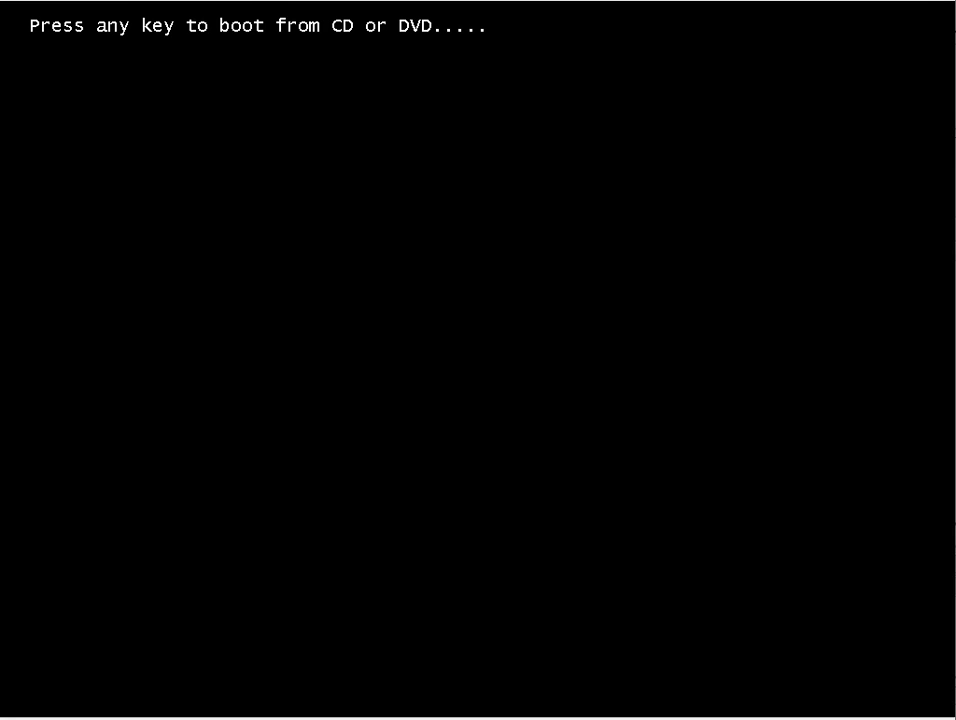
# Boot from the DVD, resubmit the media password, and open a command prompt with F8
pyautogui.press('Return')
pyautogui.press('Return')
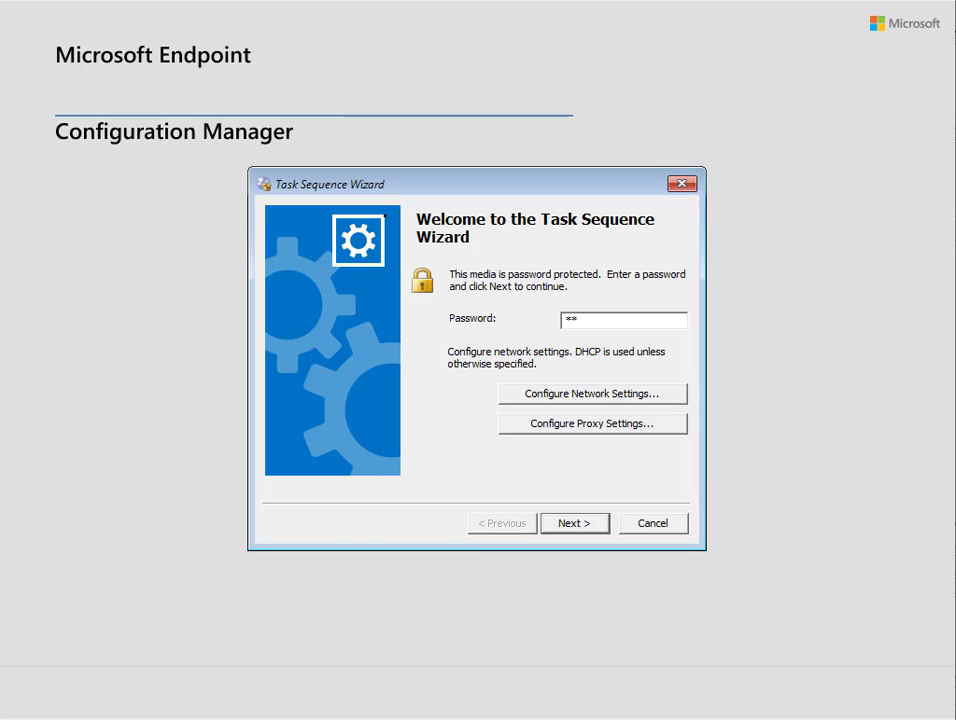
pyautogui.write('*')
pyautogui.press('Return')
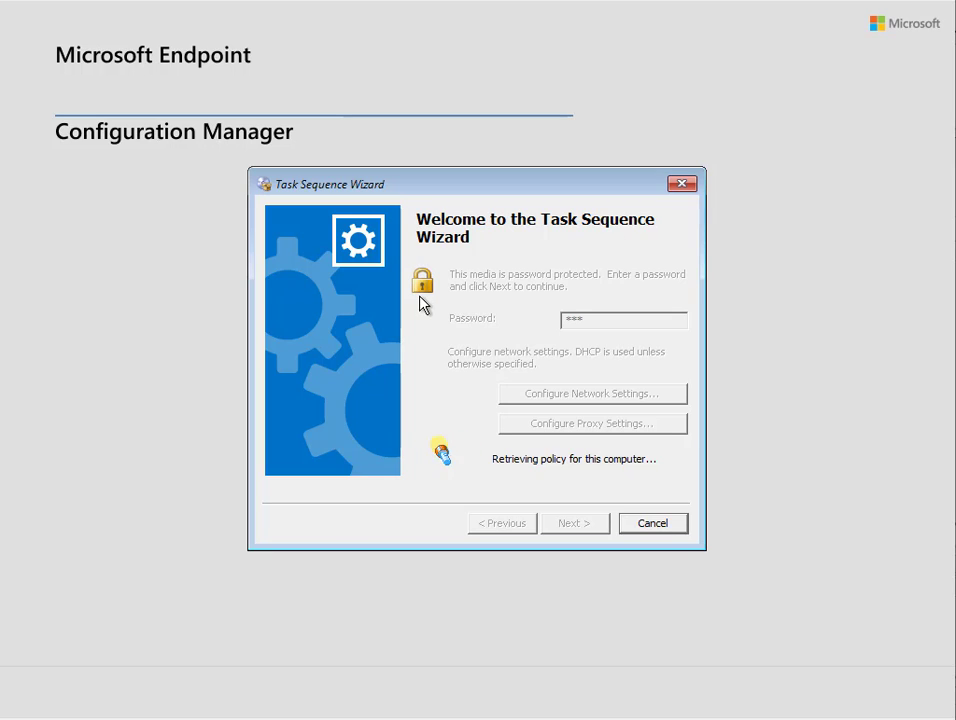
pyautogui.press('F8')
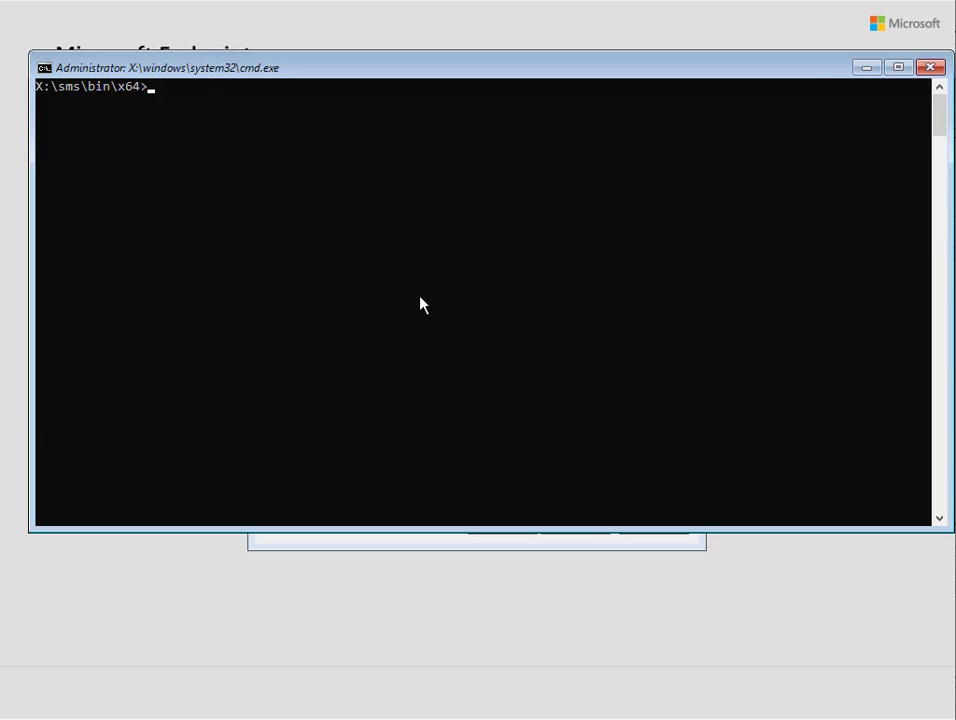
# Run cmtrace on x:\Windows\temp\SMSTSLog\smsts.log from the command prompt
pyautogui.write('cmtrace x:\\Windows')
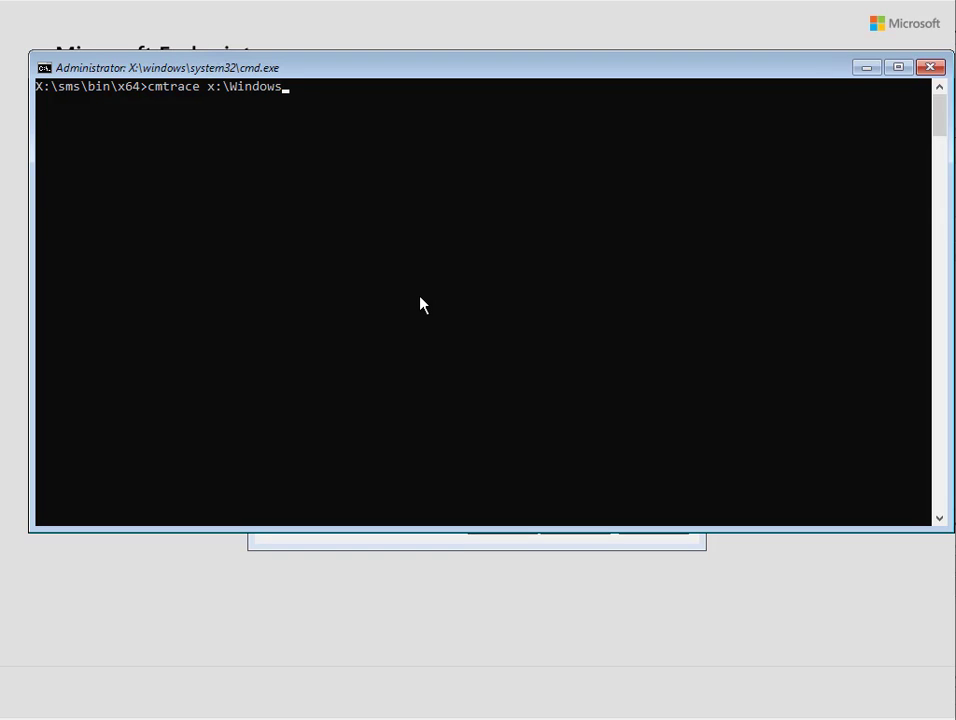
pyautogui.write('\\temp\\sms')
pyautogui.press('Tab')
pyautogui.write('\\sm')
pyautogui.press('Tab')
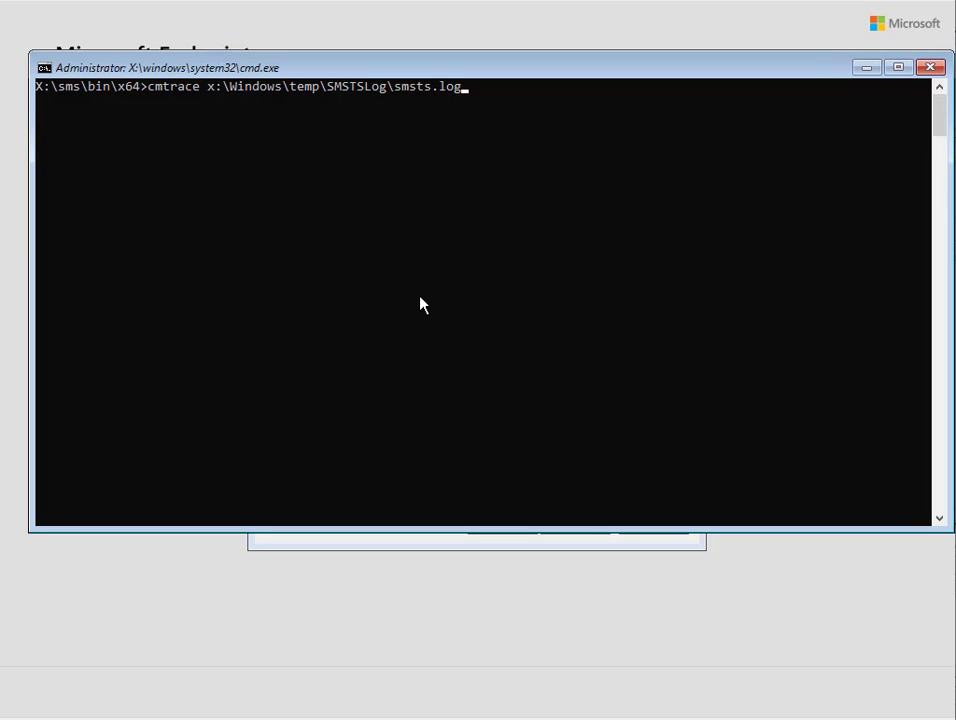
pyautogui.press('Return')
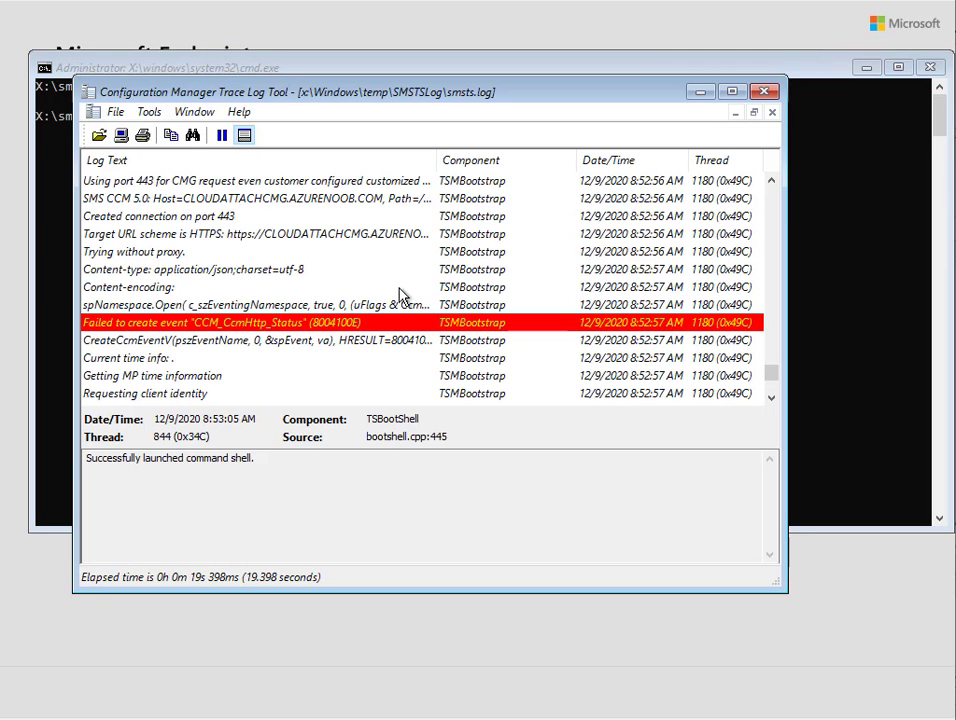
# Highlight the CMG hostname in the 'Converting MutualAuth URL' entry, then minimize cmd and CMTrace
pyautogui.click(212, 288)
pyautogui.scroll(-3, 300, 335)
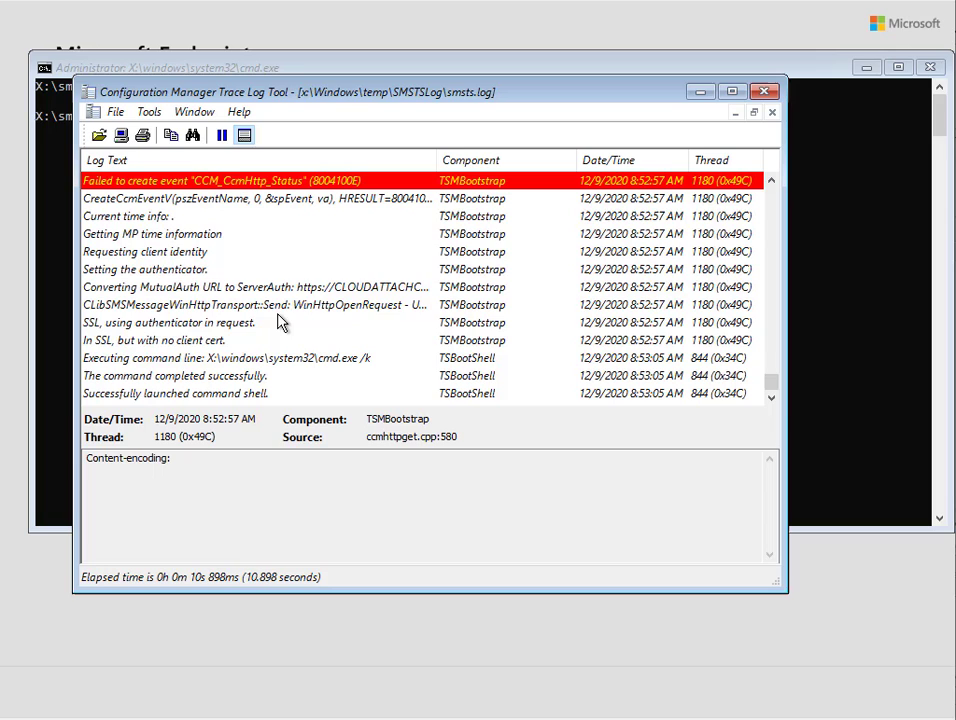
pyautogui.click(322, 290)
pyautogui.moveTo(318, 458); pyautogui.dragTo(496, 458)
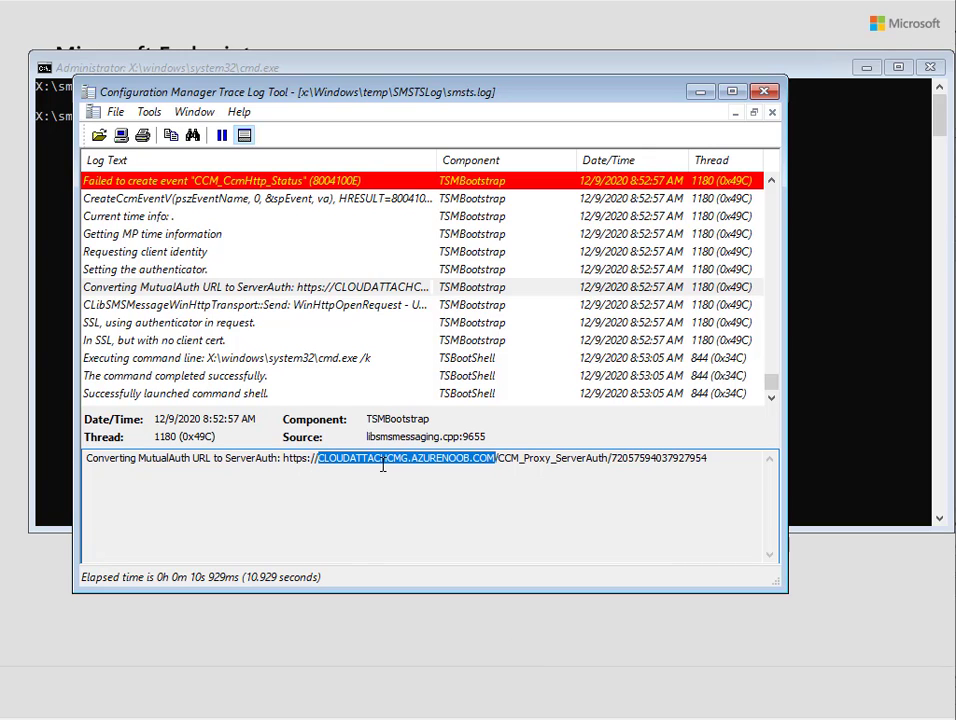
pyautogui.click(858, 69)
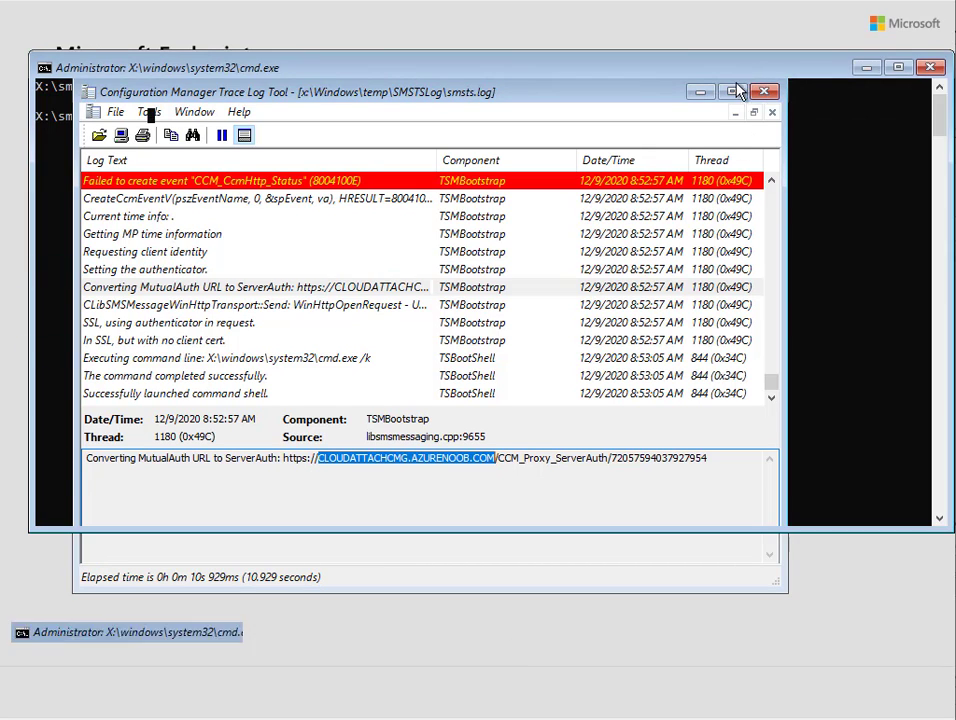
pyautogui.click(735, 112)
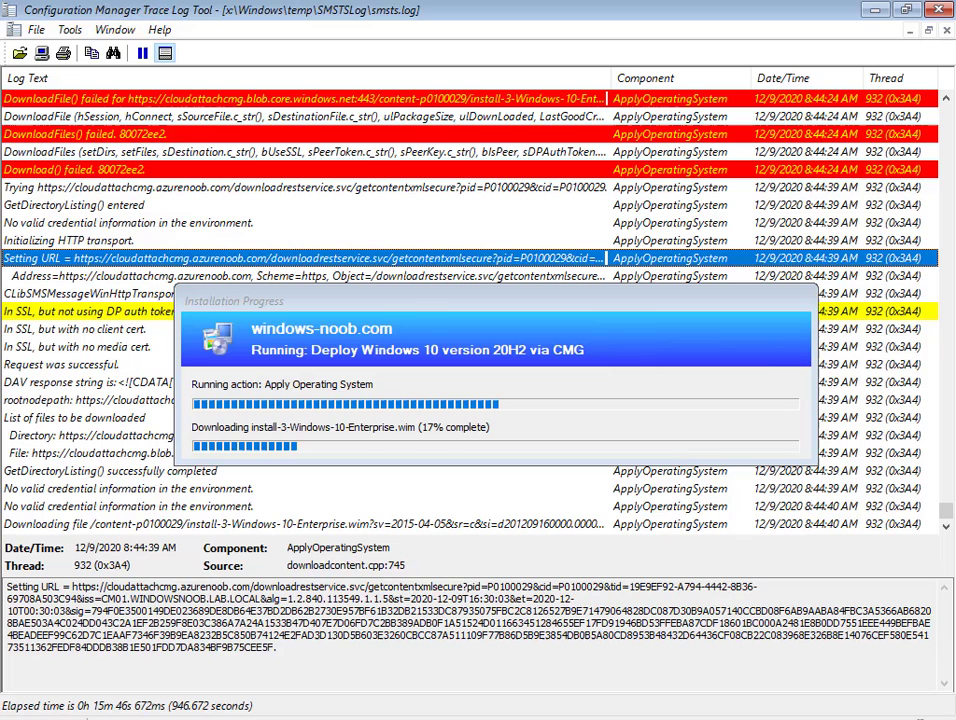
# Select the 'GetDirectoryListing() successfully completed' entry to review the image download entries
pyautogui.click(104, 471)
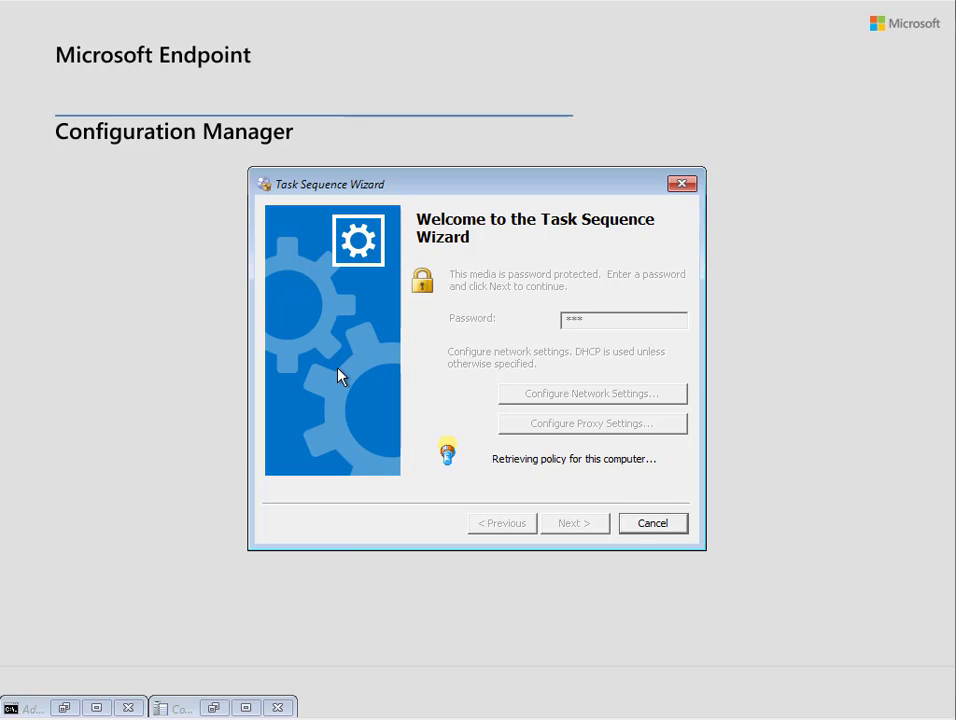
# Review smsts.log's policy-retrieval entries down to the red 'Decoding failed' error, then minimize CMTrace
pyautogui.click(218, 708)
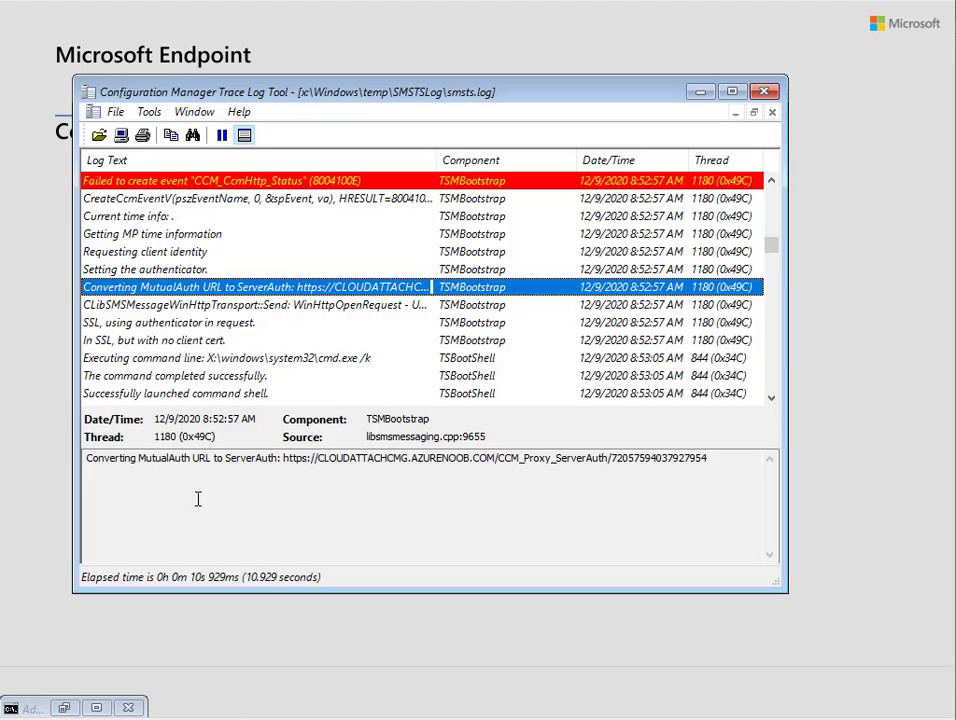
pyautogui.click(252, 358)
pyautogui.scroll(-15, 270, 330)
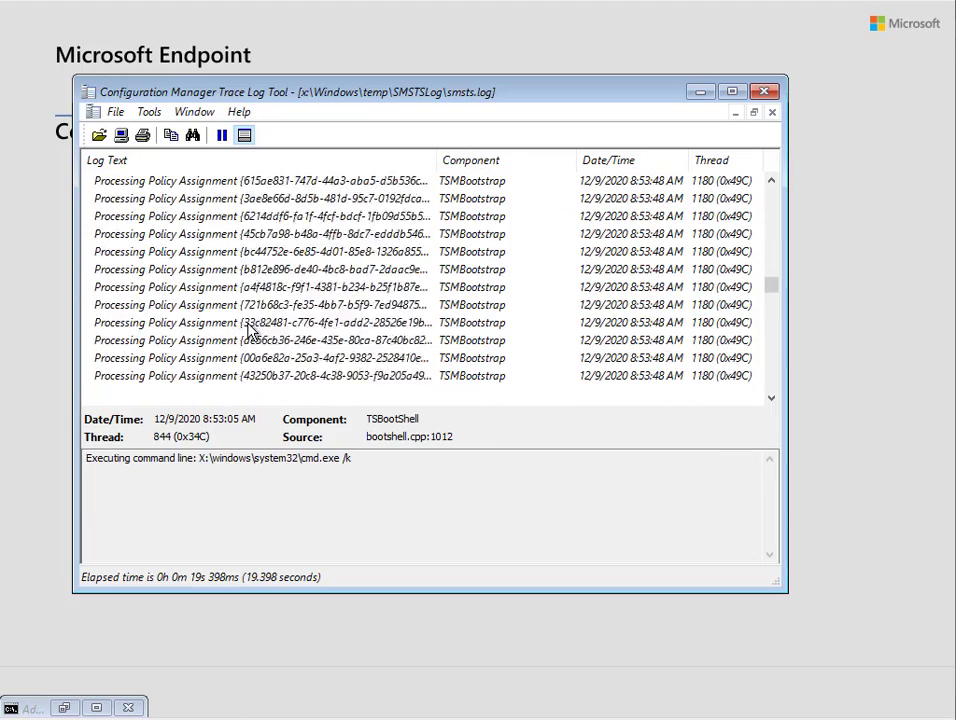
pyautogui.scroll(-15, 290, 322)
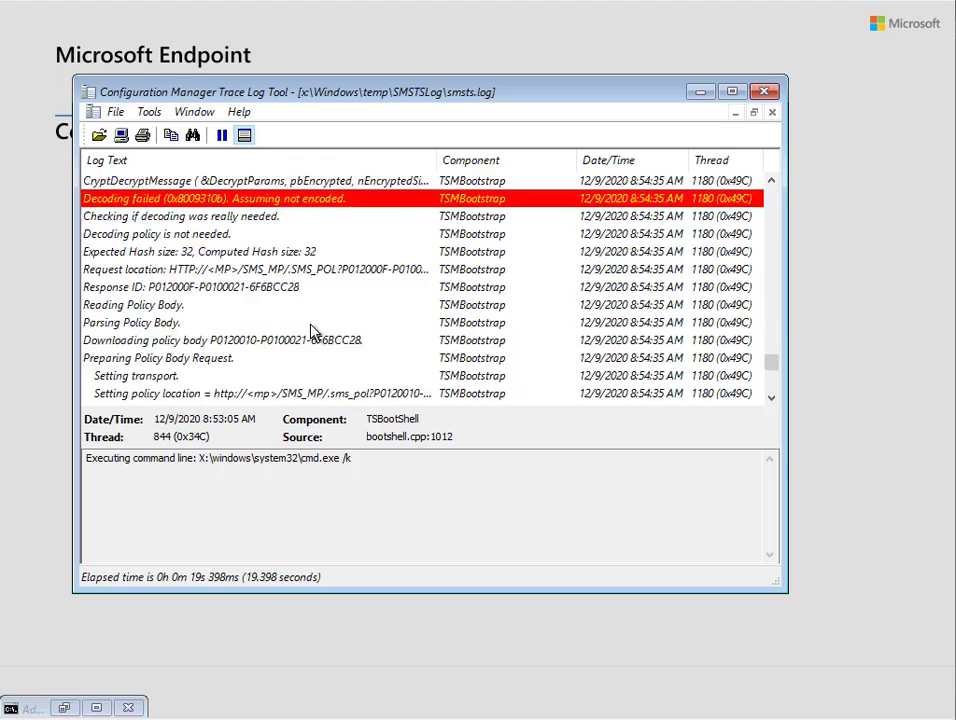
pyautogui.scroll(-1, 307, 320)
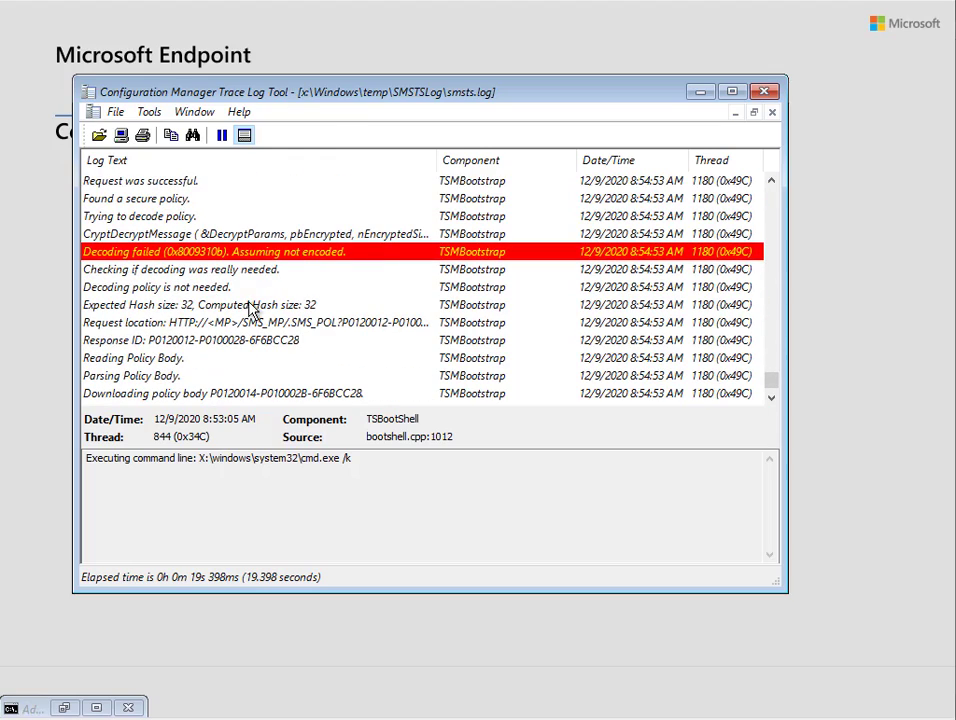
pyautogui.click(294, 252)
pyautogui.scroll(-5, 395, 298)
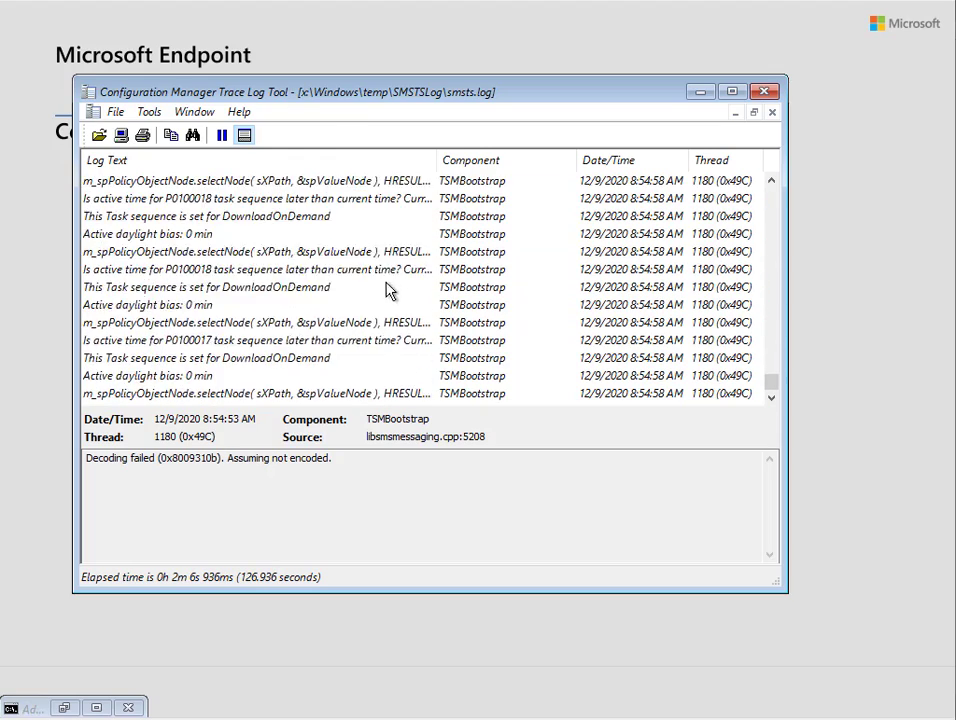
pyautogui.click(698, 93)
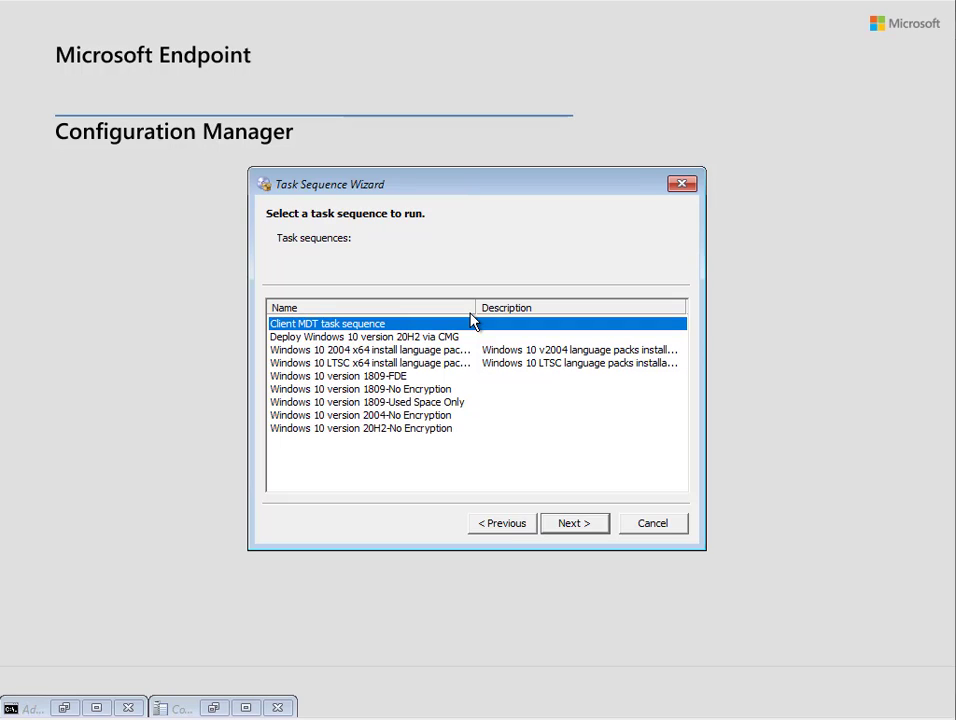
# Select 'Deploy Windows 10 version 20H2 via CMG' in the Task Sequence Wizard and continue
pyautogui.moveTo(476, 309); pyautogui.dragTo(508, 309)
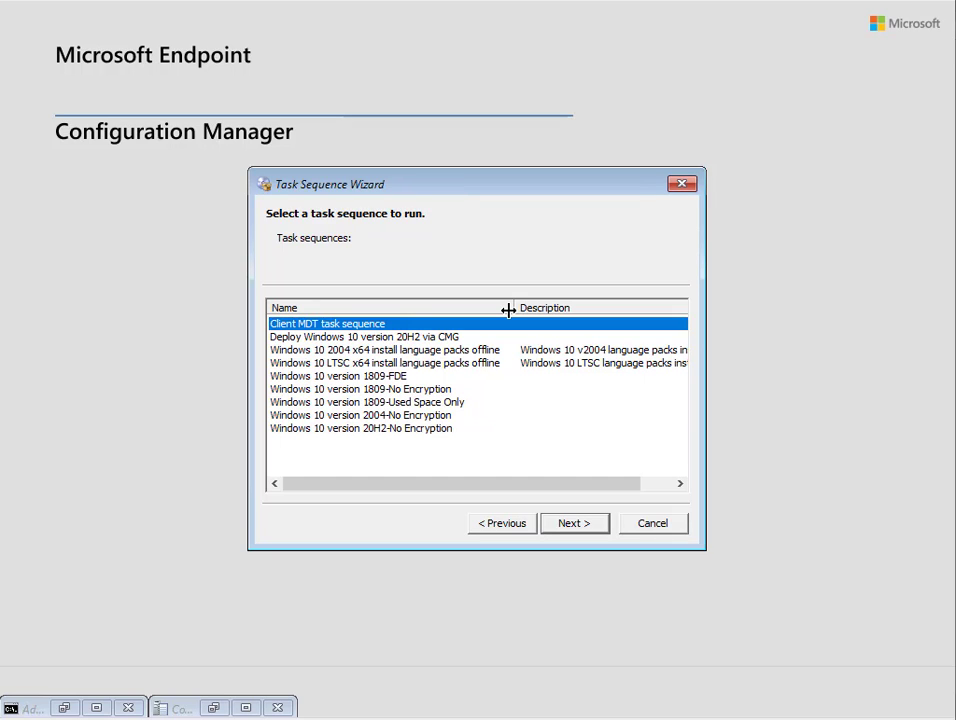
pyautogui.click(425, 337)
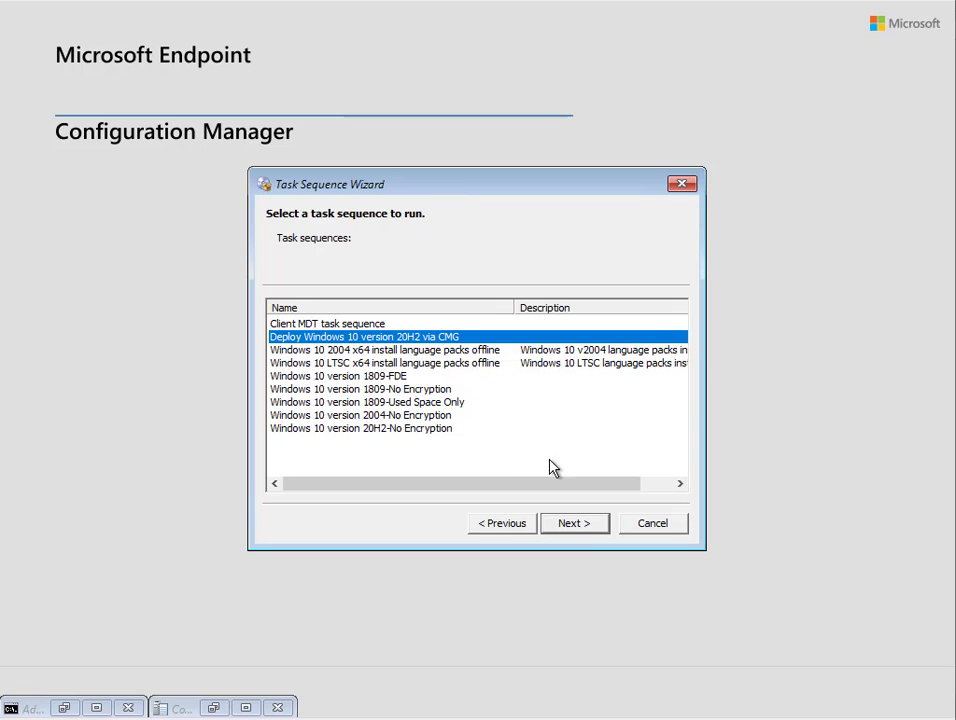
pyautogui.click(576, 526)
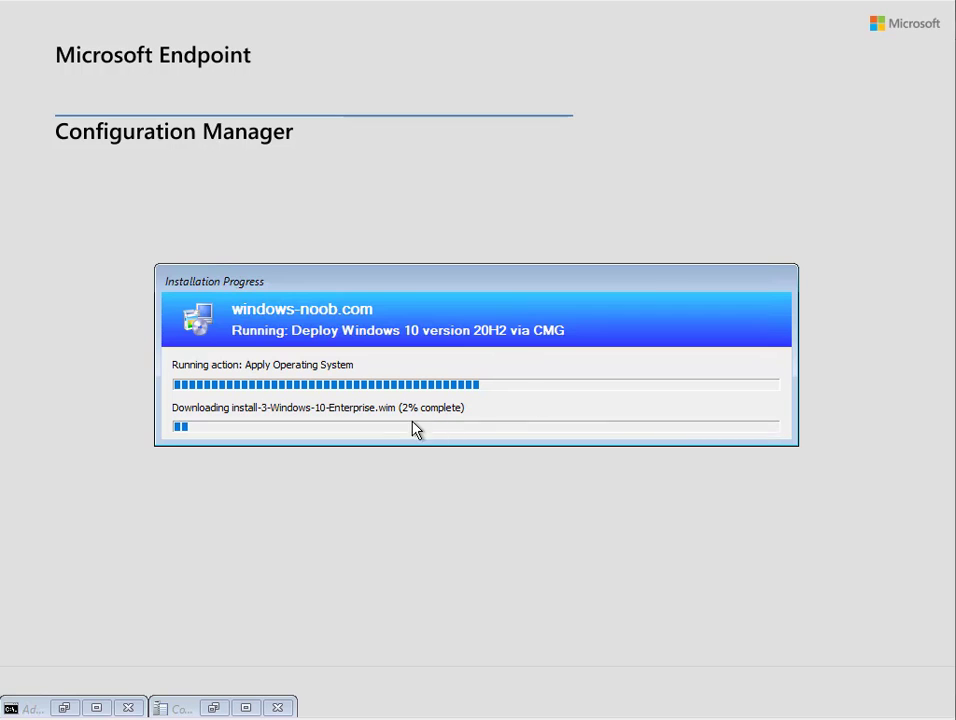
# Move the Installation Progress dialog aside and maximize CMTrace showing smsts.log
pyautogui.click(210, 712)
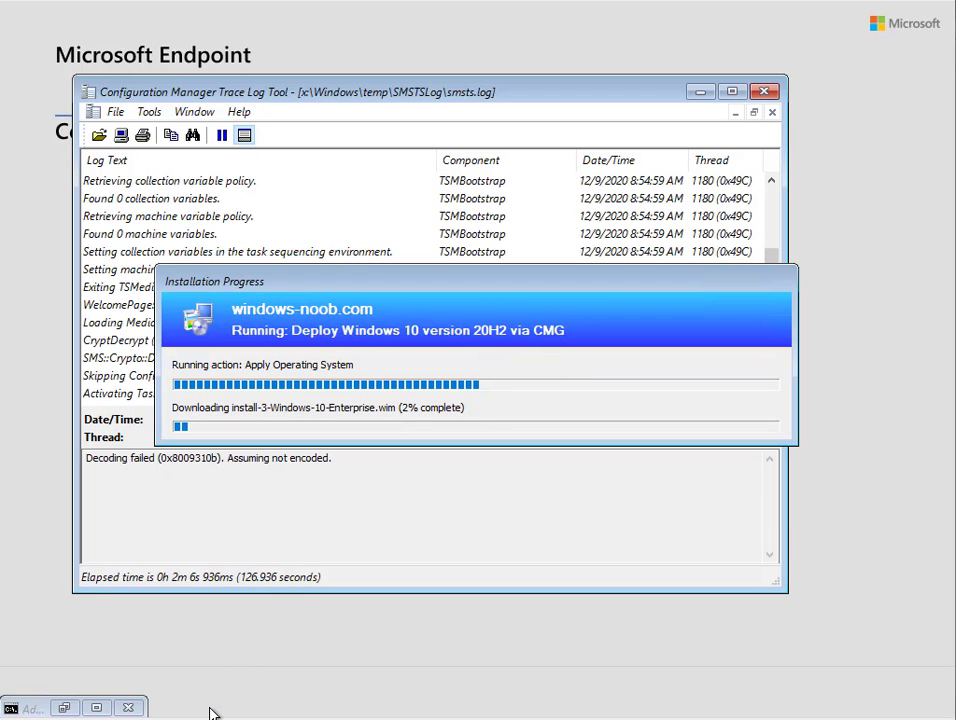
pyautogui.moveTo(276, 285); pyautogui.dragTo(357, 471)
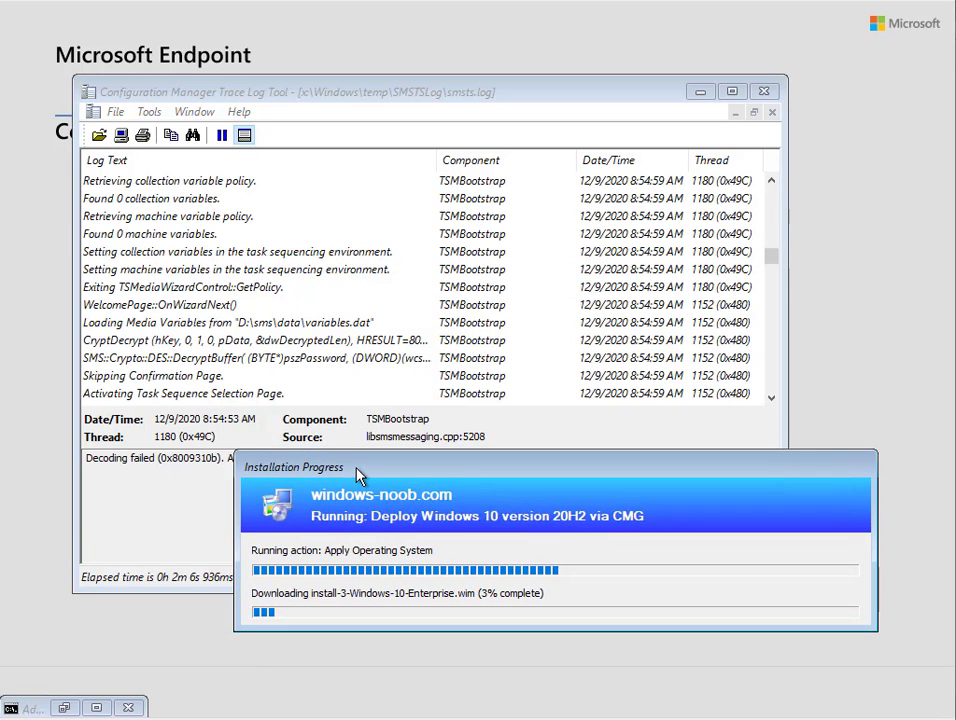
pyautogui.doubleClick(476, 90)
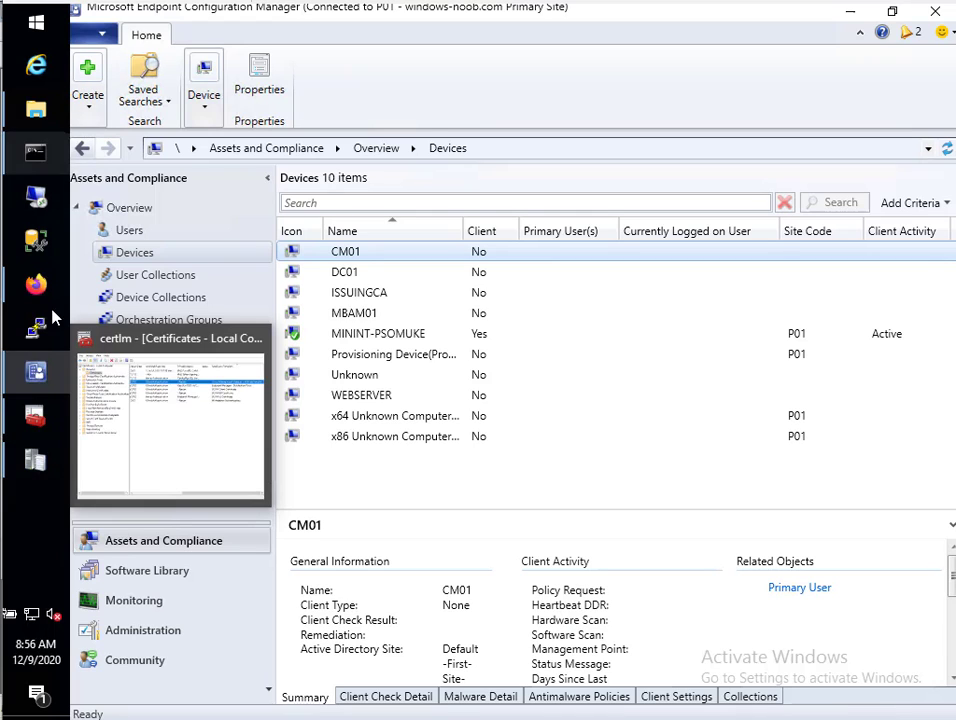
# Show the author's Twitter profile in Firefox with the pinned 'Deploy an OS over CMG using bootable media' tweet
pyautogui.click(36, 284)
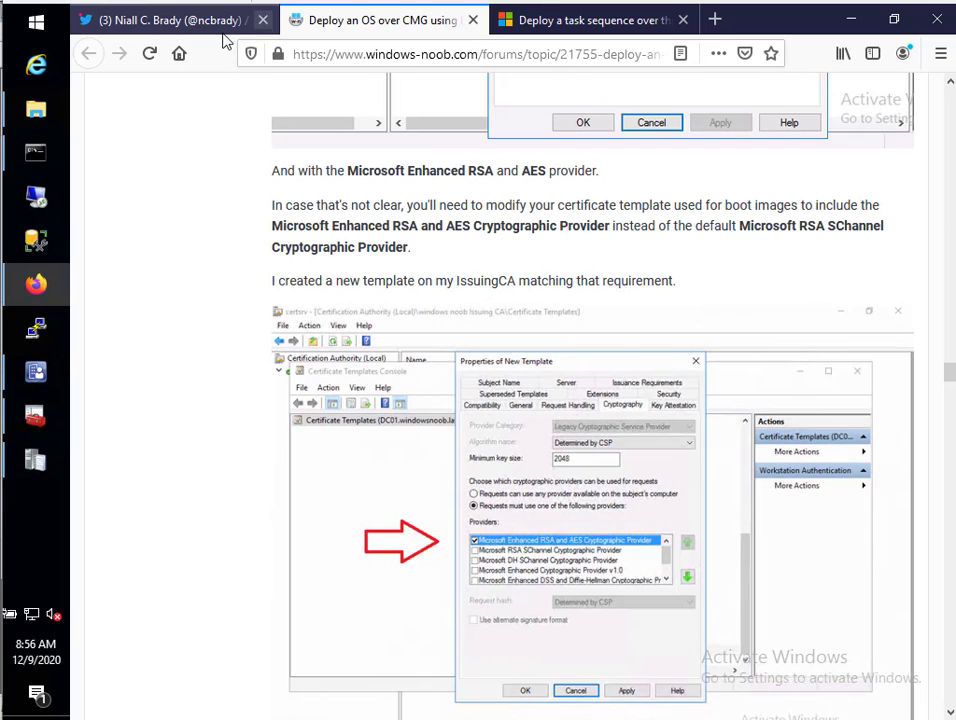
pyautogui.click(222, 20)
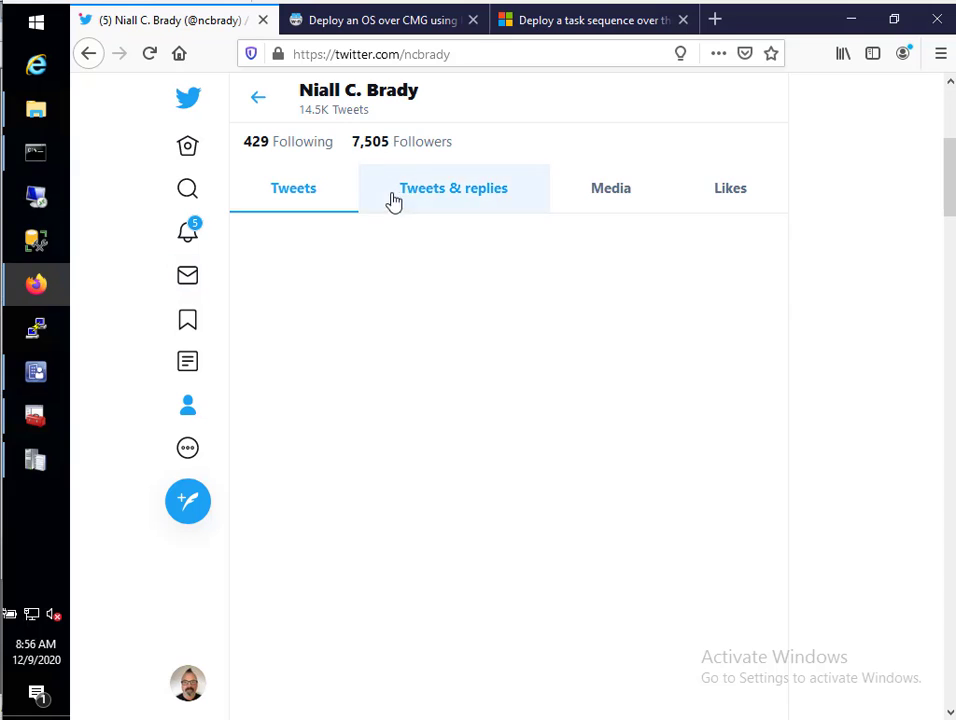
pyautogui.scroll(-3, 380, 566)
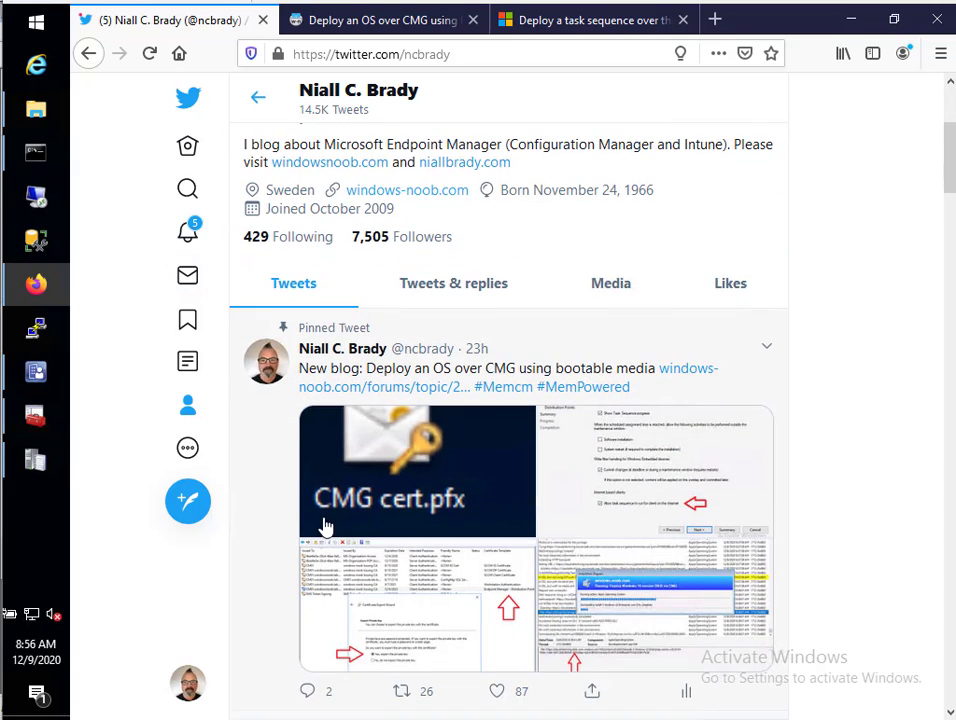
pyautogui.scroll(-2, 288, 507)
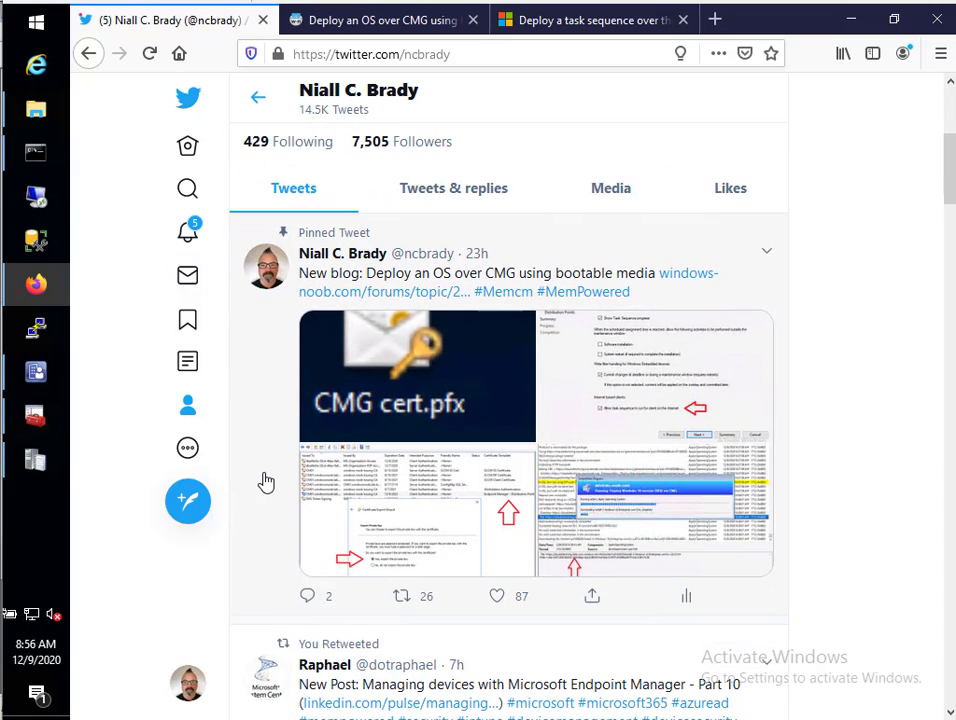
pyautogui.scroll(4, 400, 580)
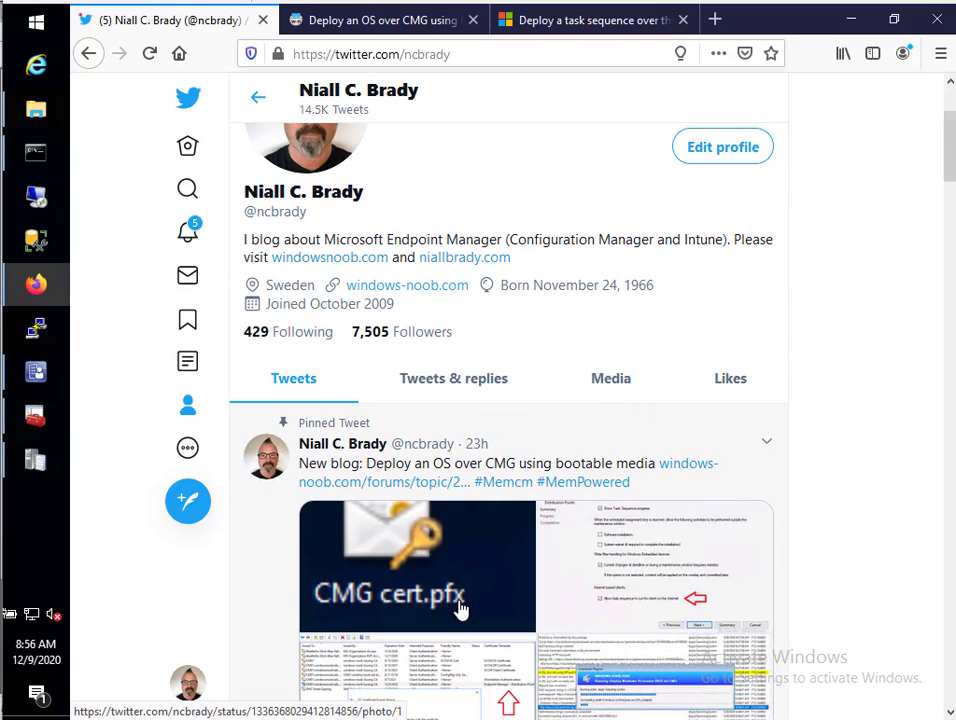
pyautogui.scroll(3, 529, 540)
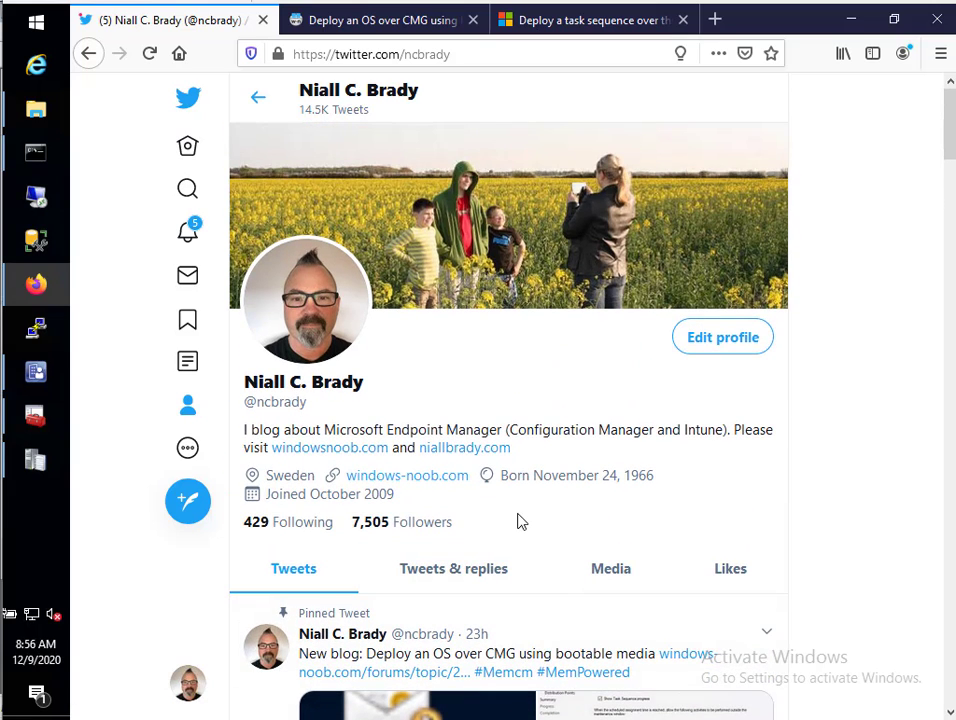